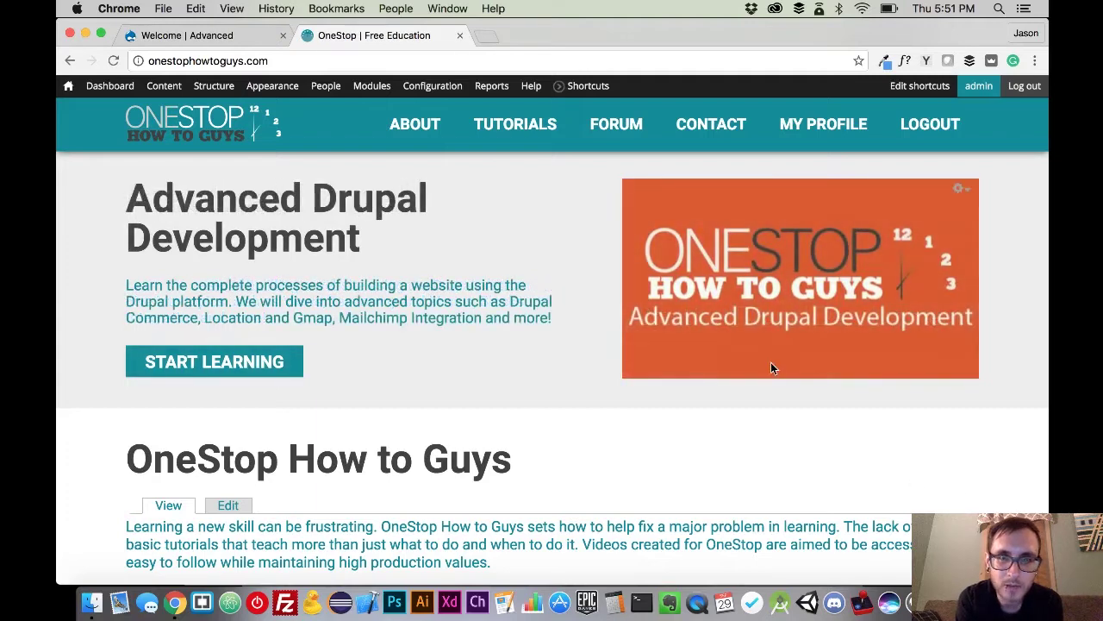
Favorite the Homepage Setup episode of the Advanced Drupal Development course.
left_click(523, 126)
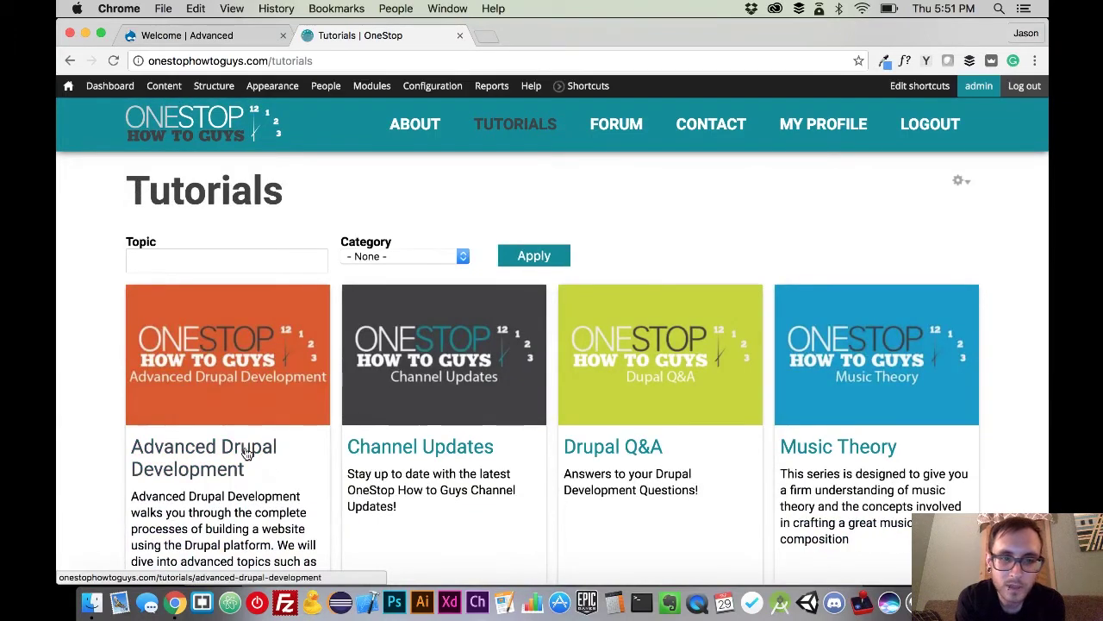
left_click(247, 453)
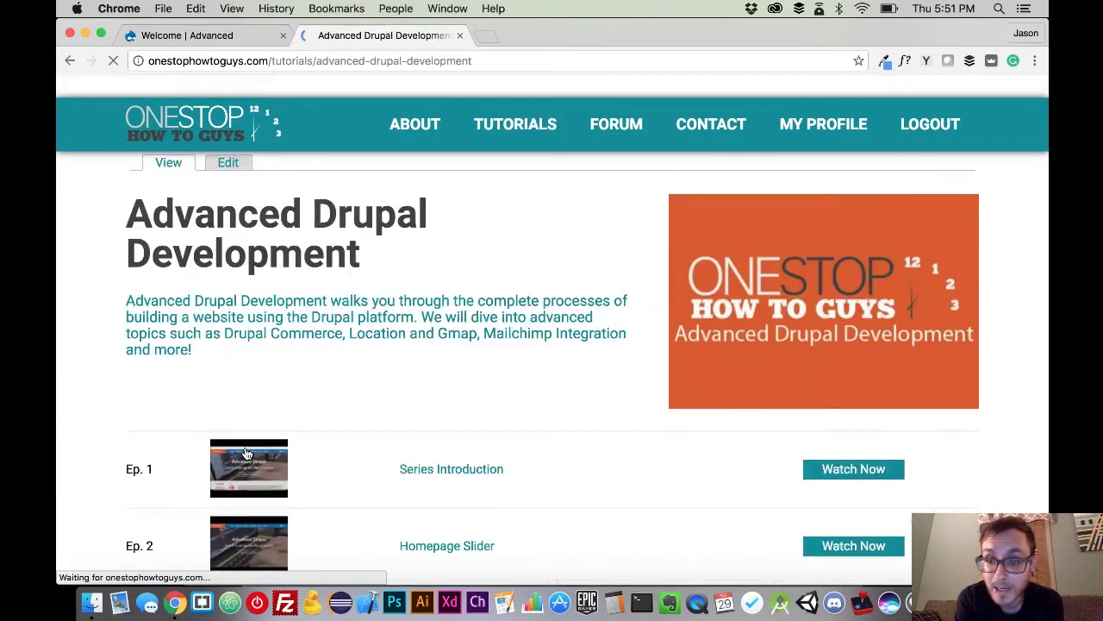
scroll(530, 543, "down", 5)
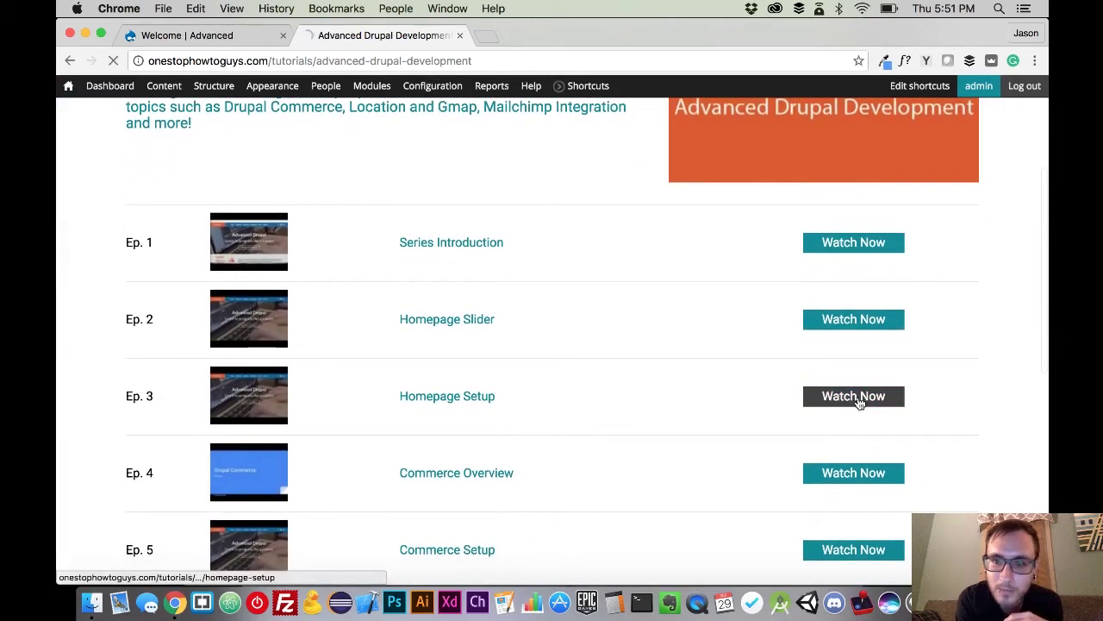
left_click(859, 402)
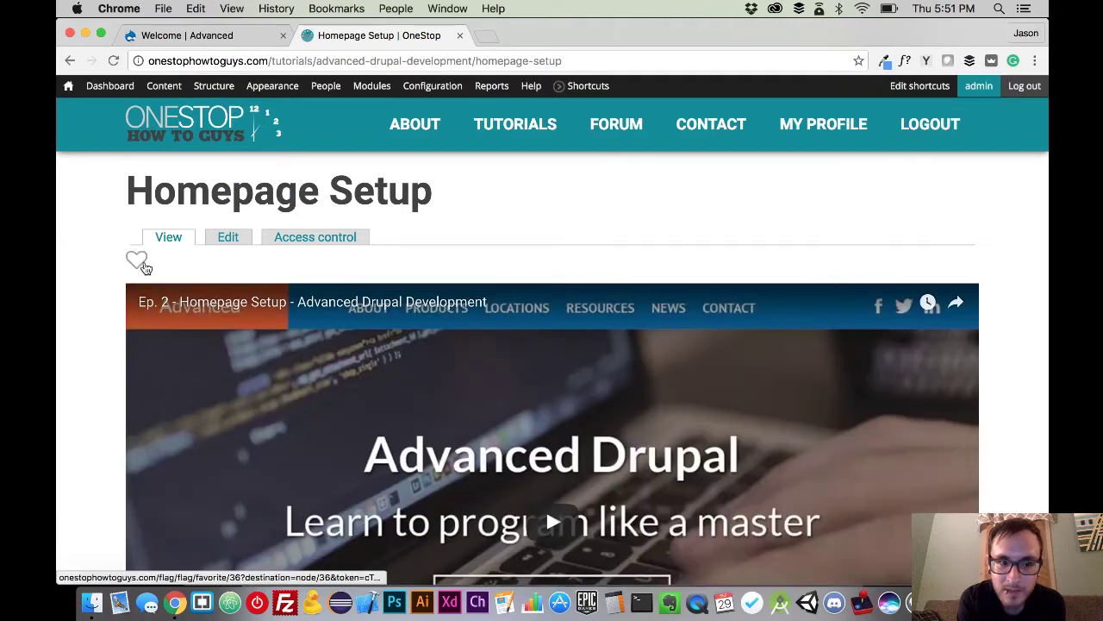
left_click(139, 263)
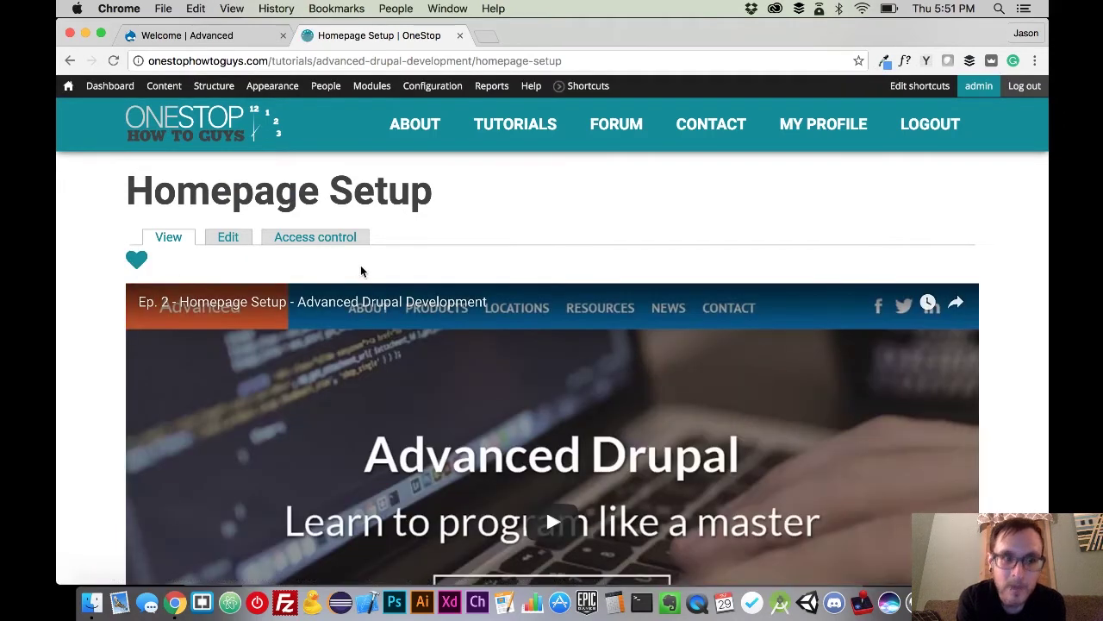
Favorite the Series Introduction episode of the Music Theory course.
left_click(819, 140)
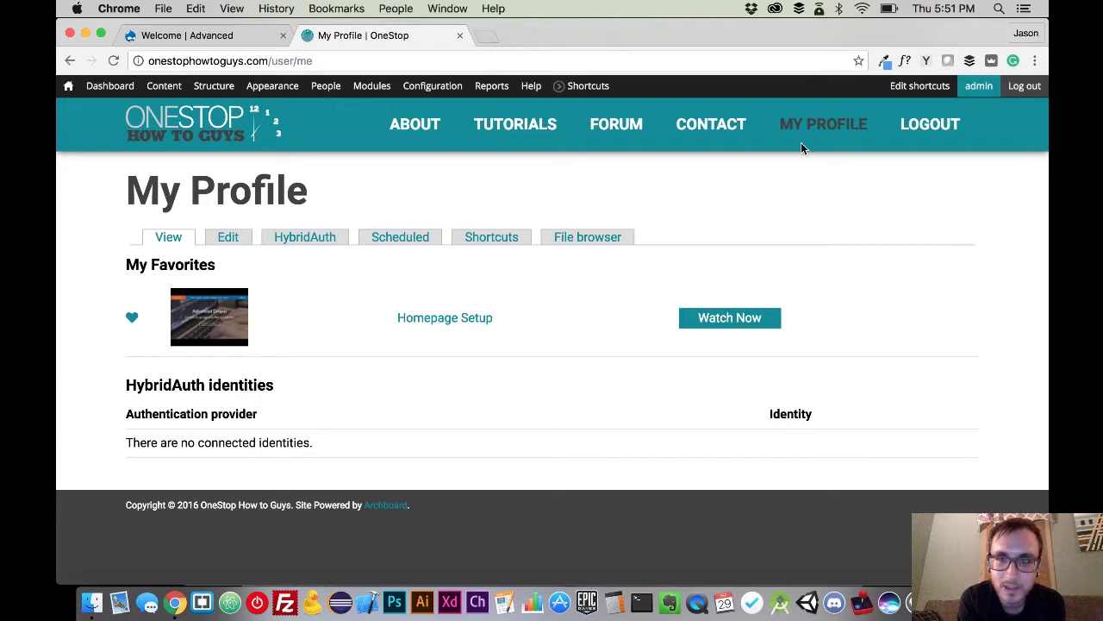
scroll(514, 142, "left", 5)
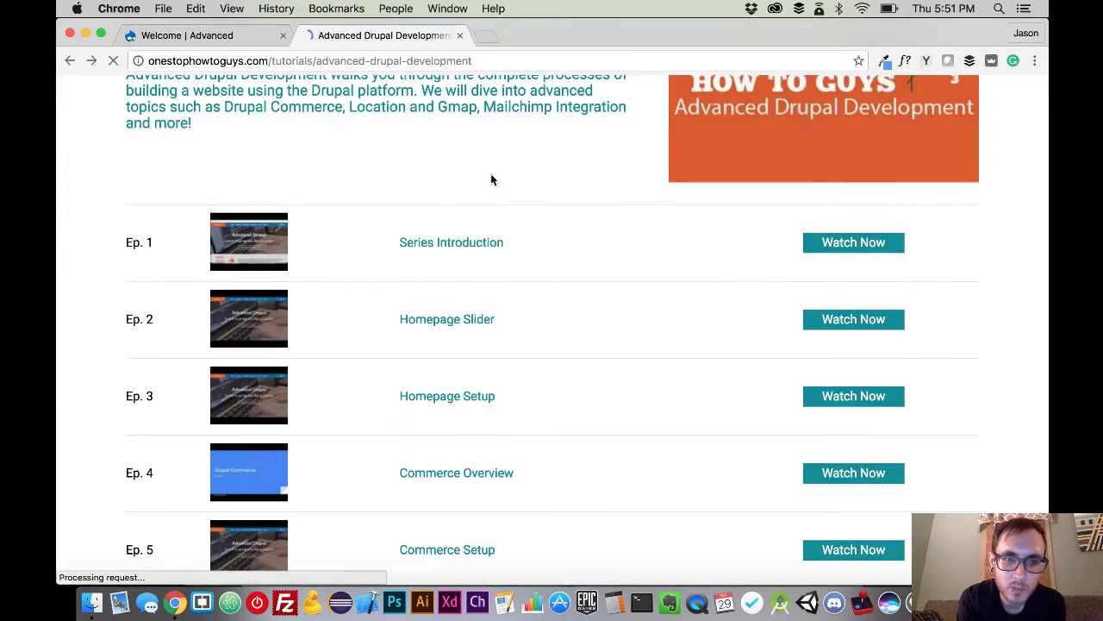
scroll(419, 479, "left", 5)
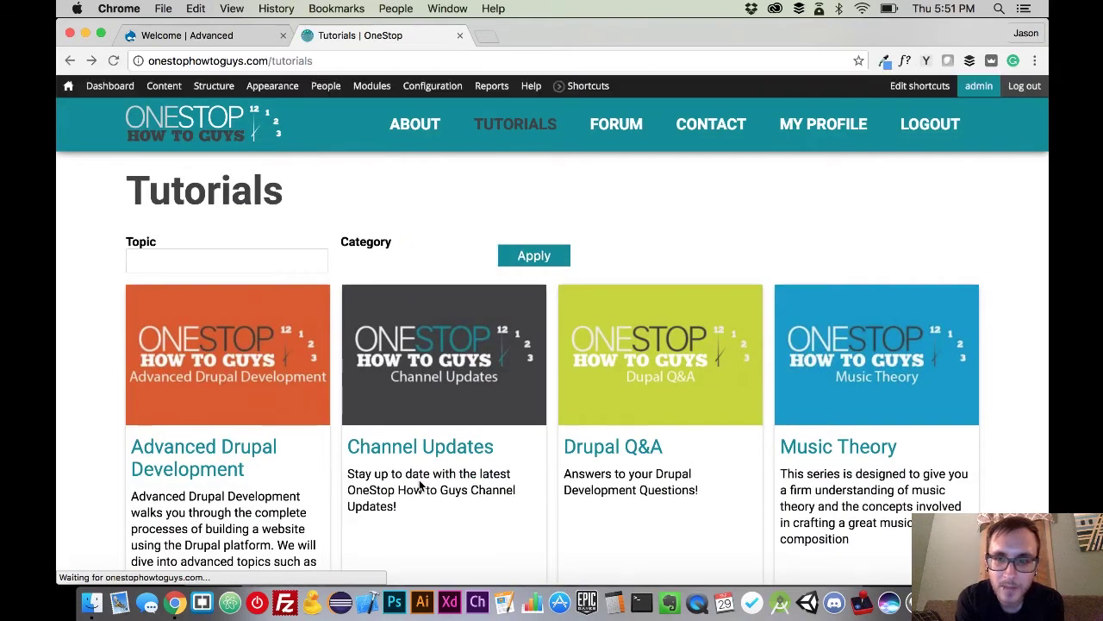
left_click(909, 387)
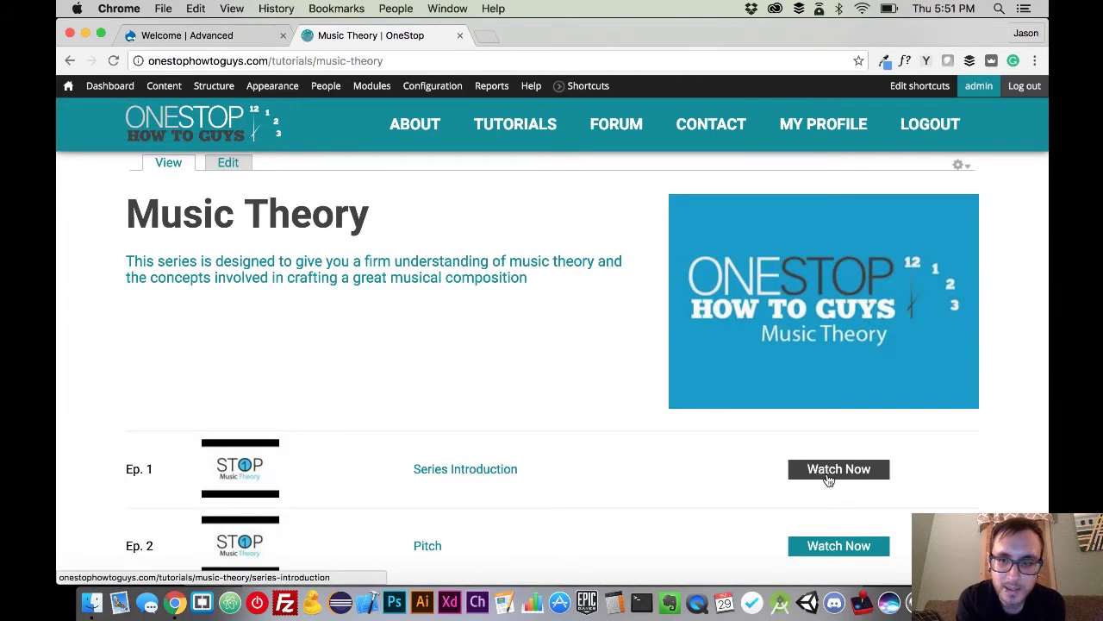
left_click(797, 476)
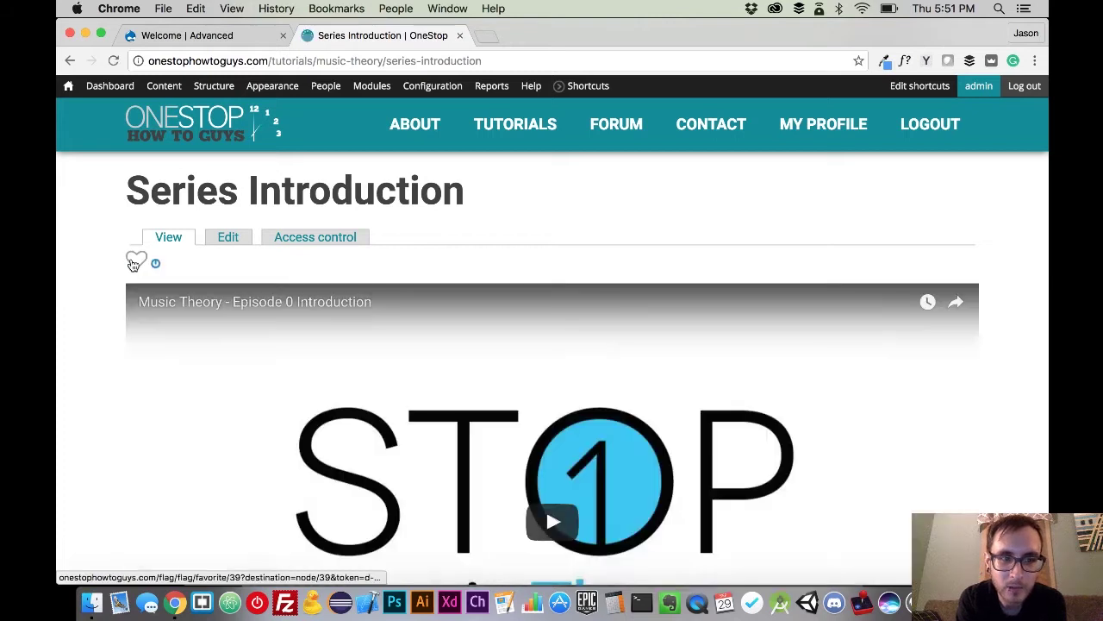
left_click(134, 259)
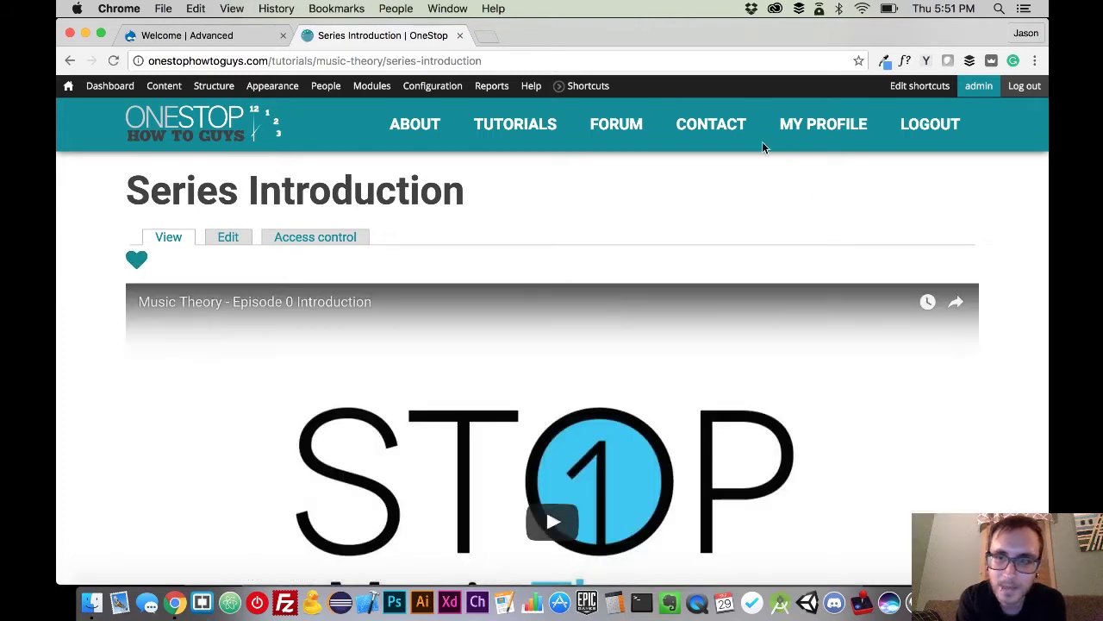
On My Profile, unfavorite both Homepage Setup and Series Introduction.
left_click(818, 136)
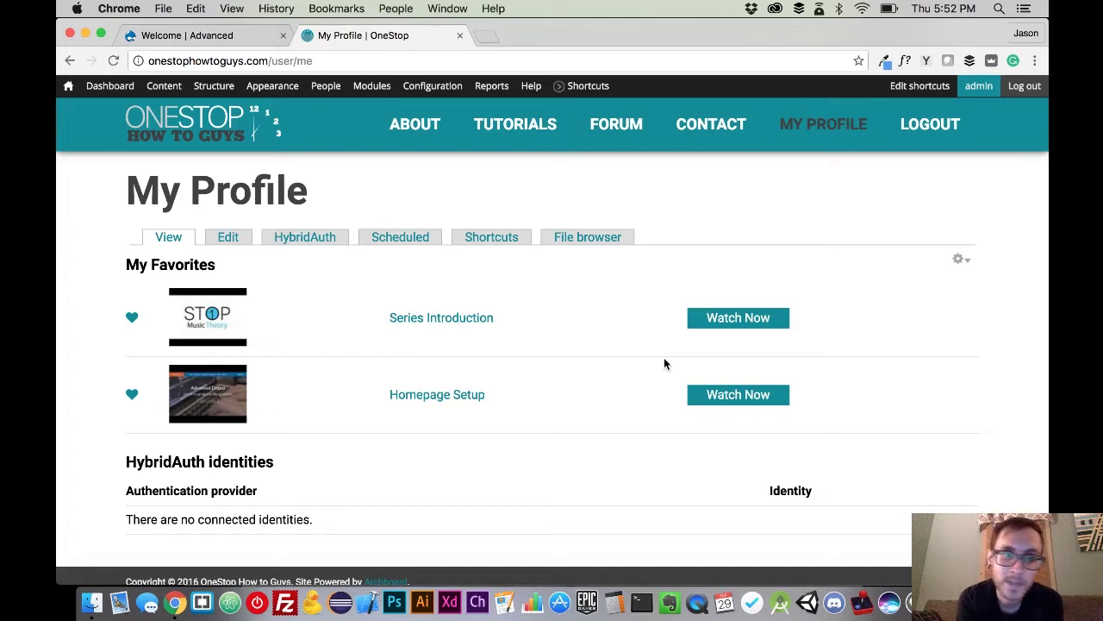
left_click(131, 394)
left_click(132, 318)
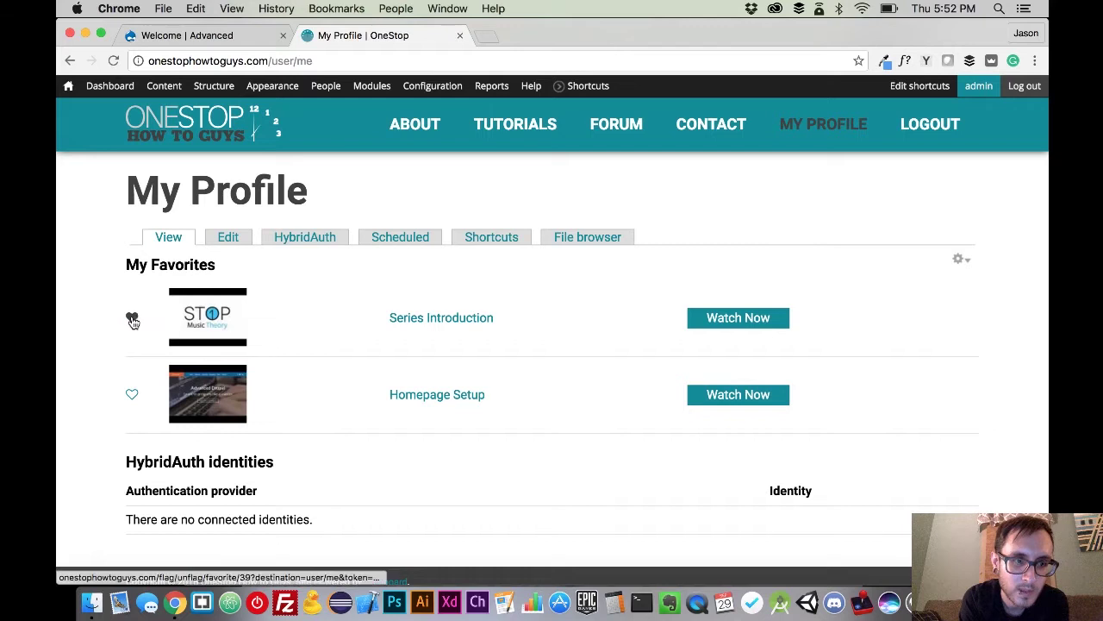
left_click(460, 36)
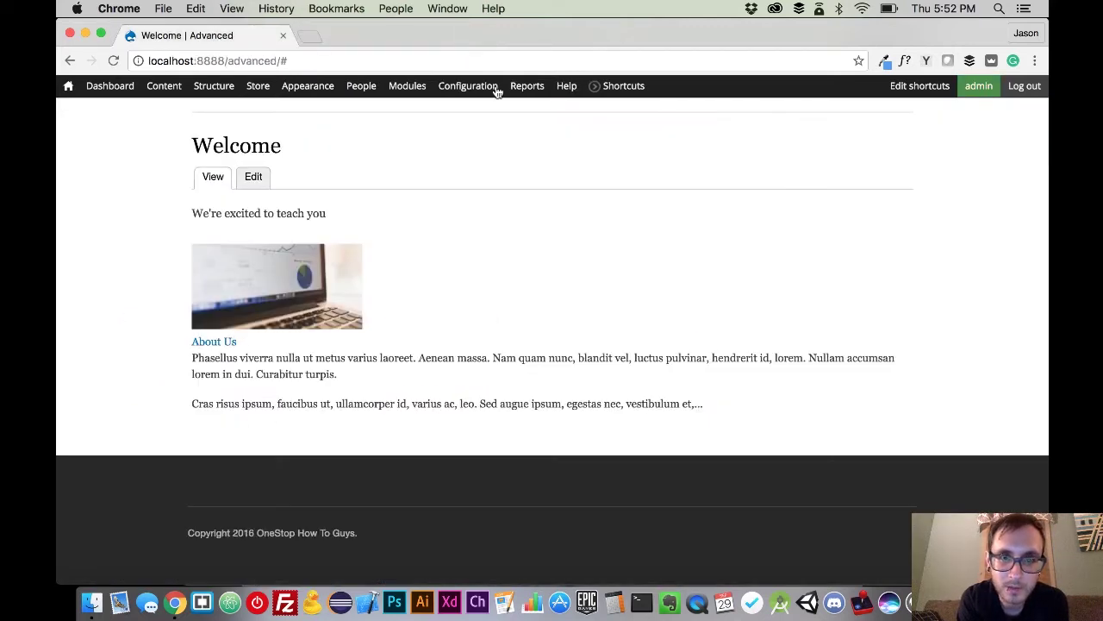
scroll(673, 309, "up", 10)
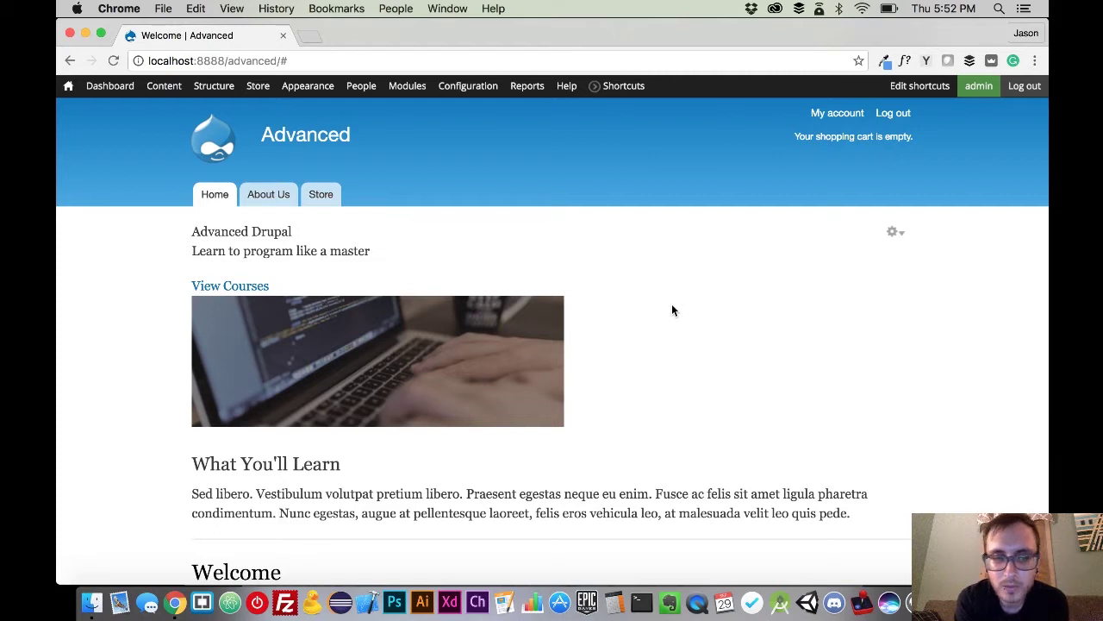
Copy every item in htdocs' advanced folder, then delete the old advB folder.
left_click(91, 601)
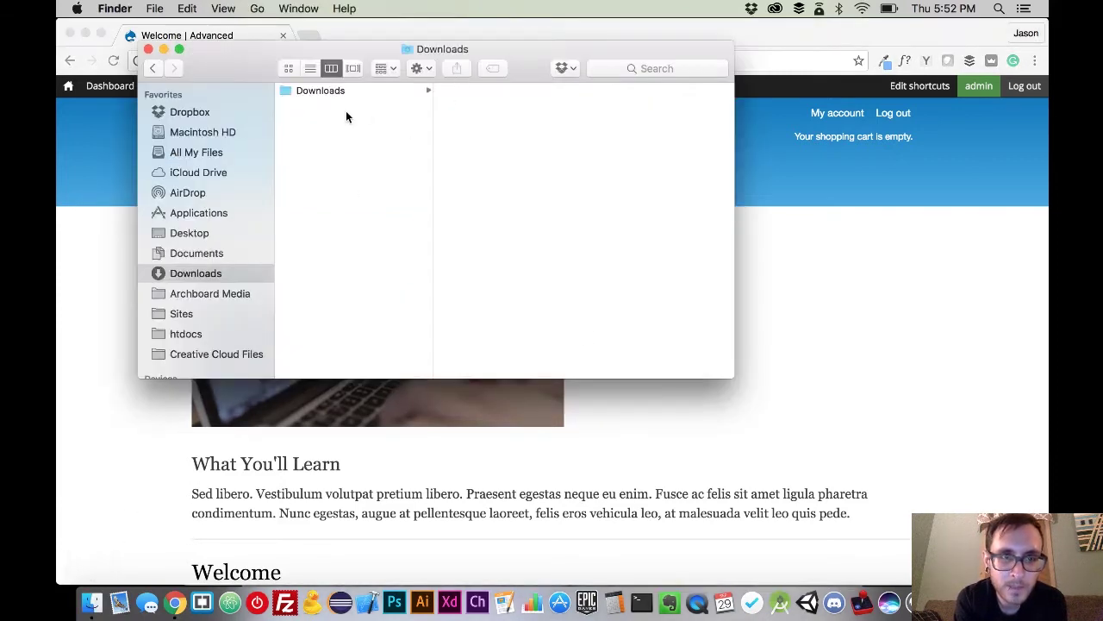
left_click(205, 332)
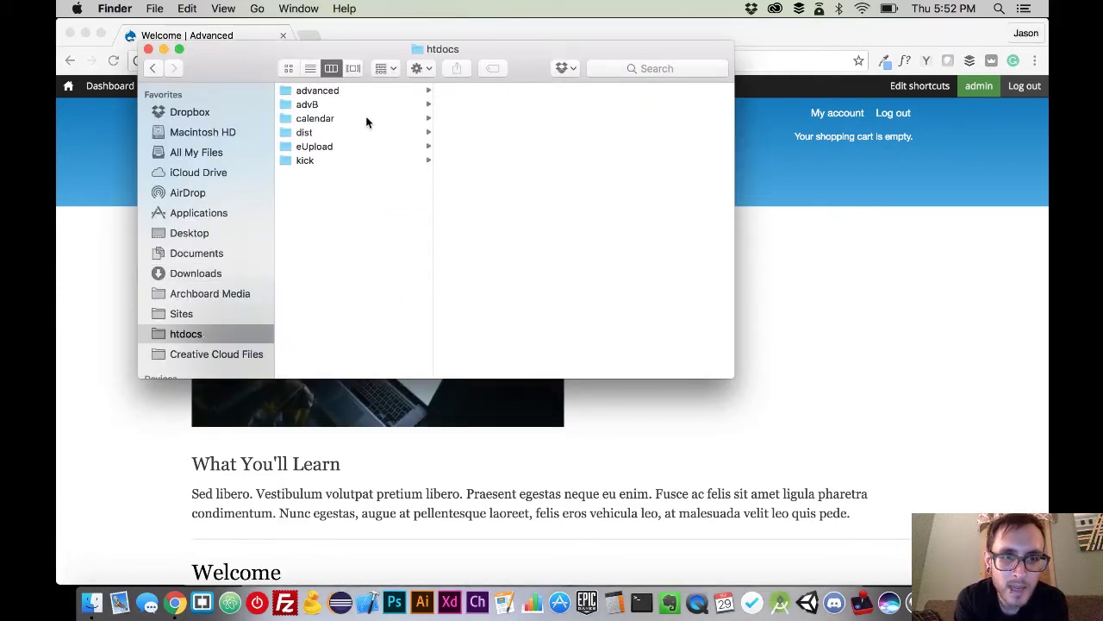
left_click(355, 92)
left_click(515, 205)
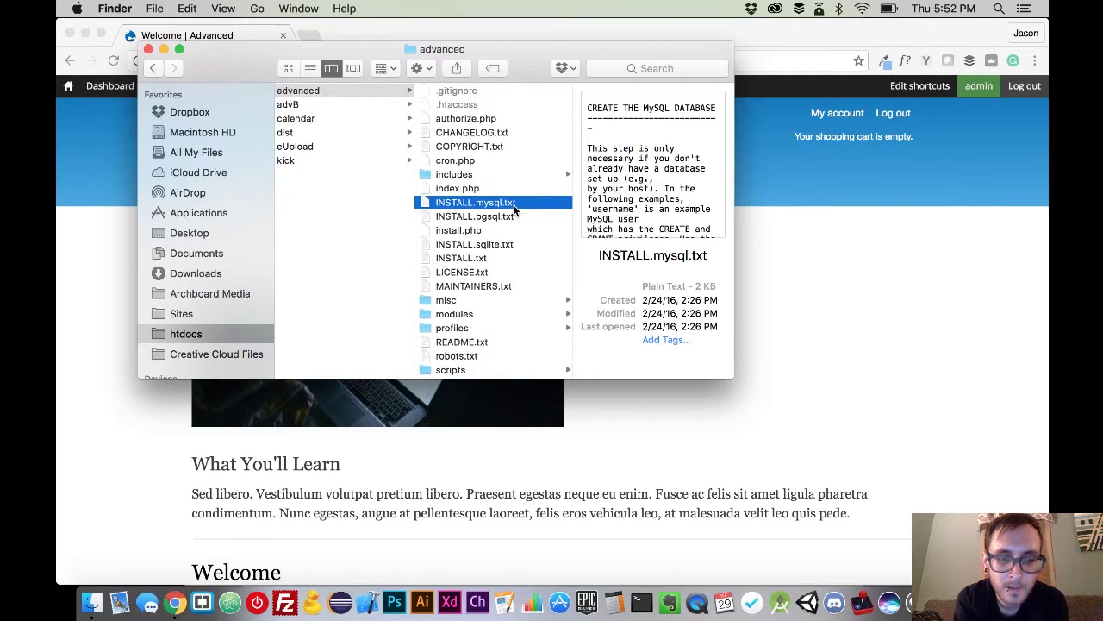
key("super+a")
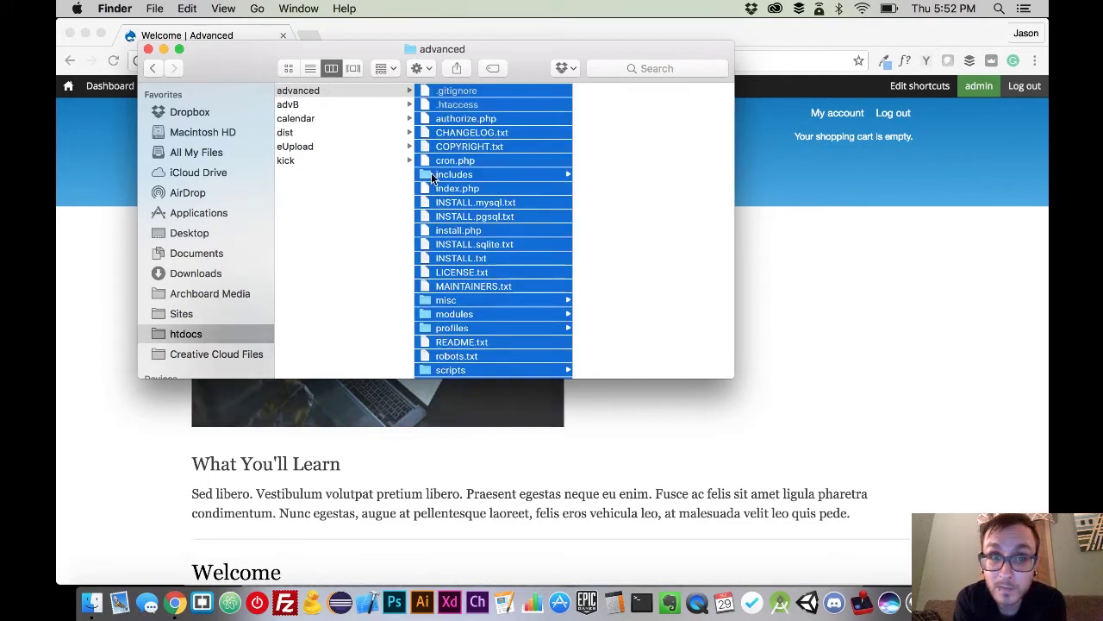
left_click(347, 104)
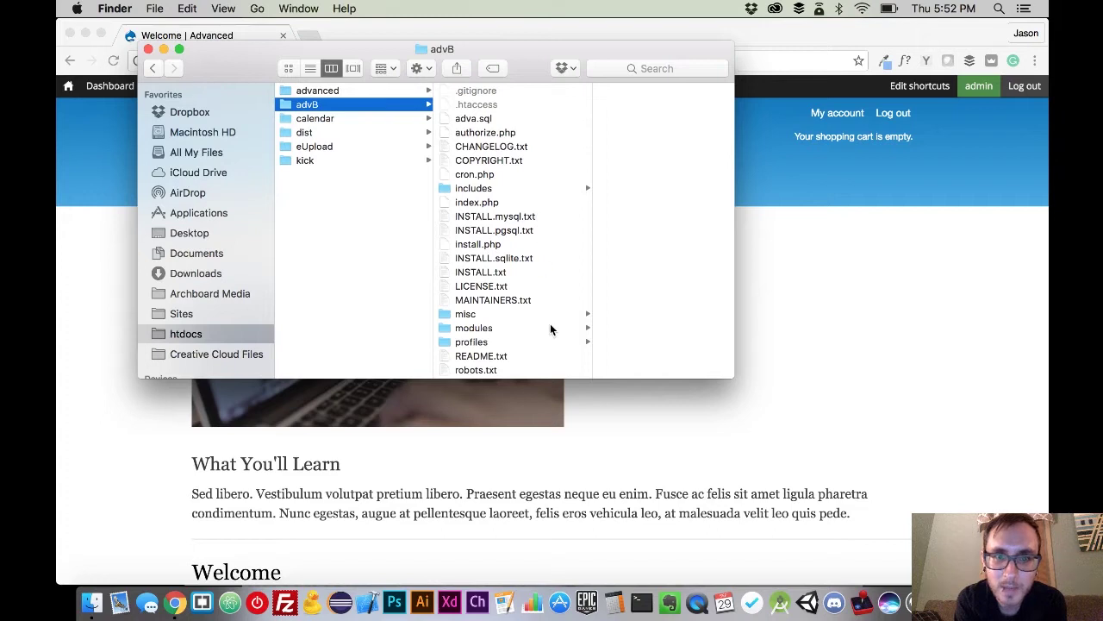
key("super+BackSpace")
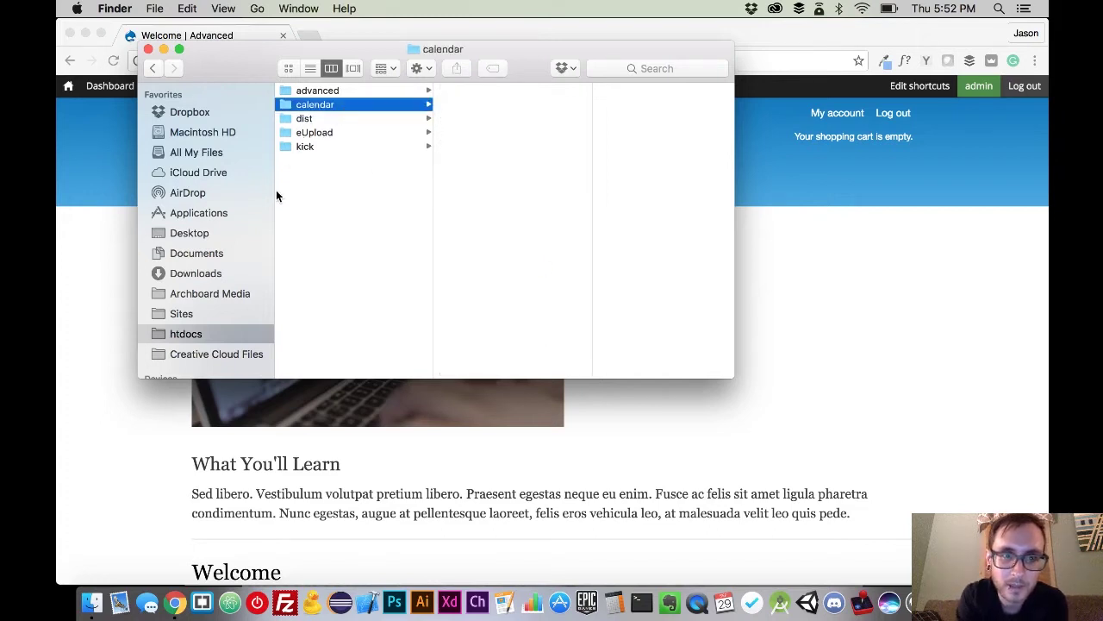
Create a new advancedD folder in htdocs and paste the copied site files into it.
right_click(357, 269)
left_click(379, 274)
type("ad")
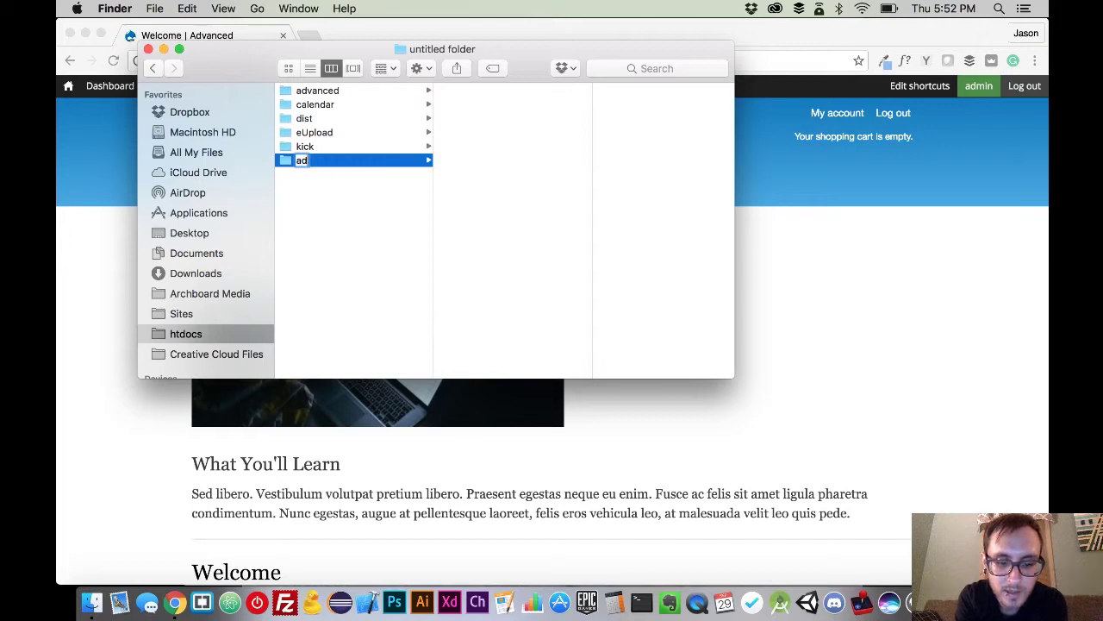
type("vanced")
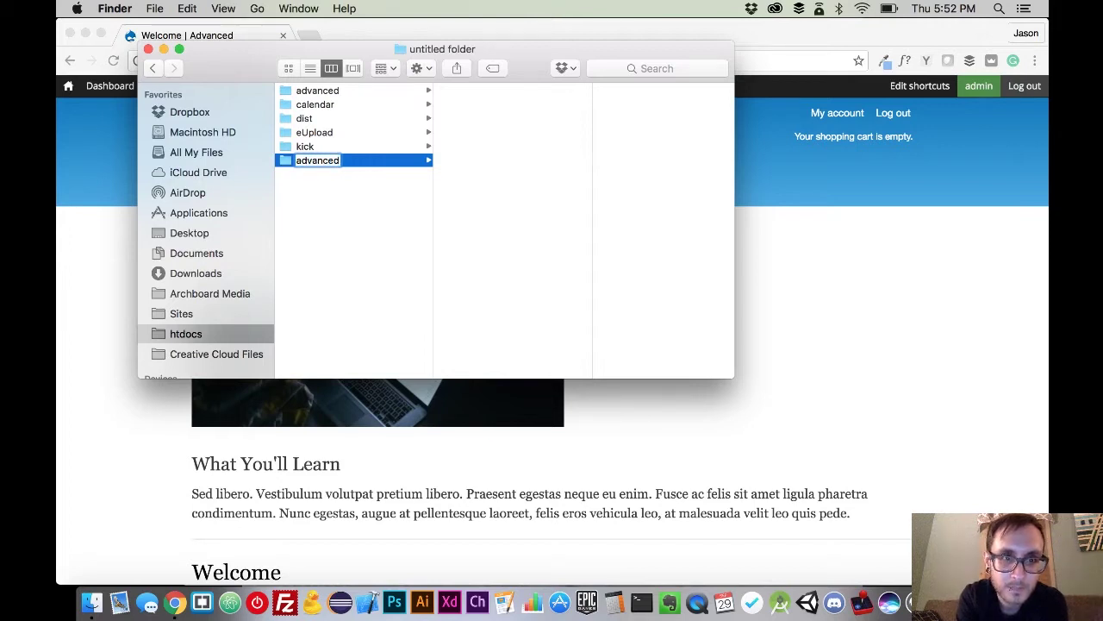
type("0")
left_click(405, 248)
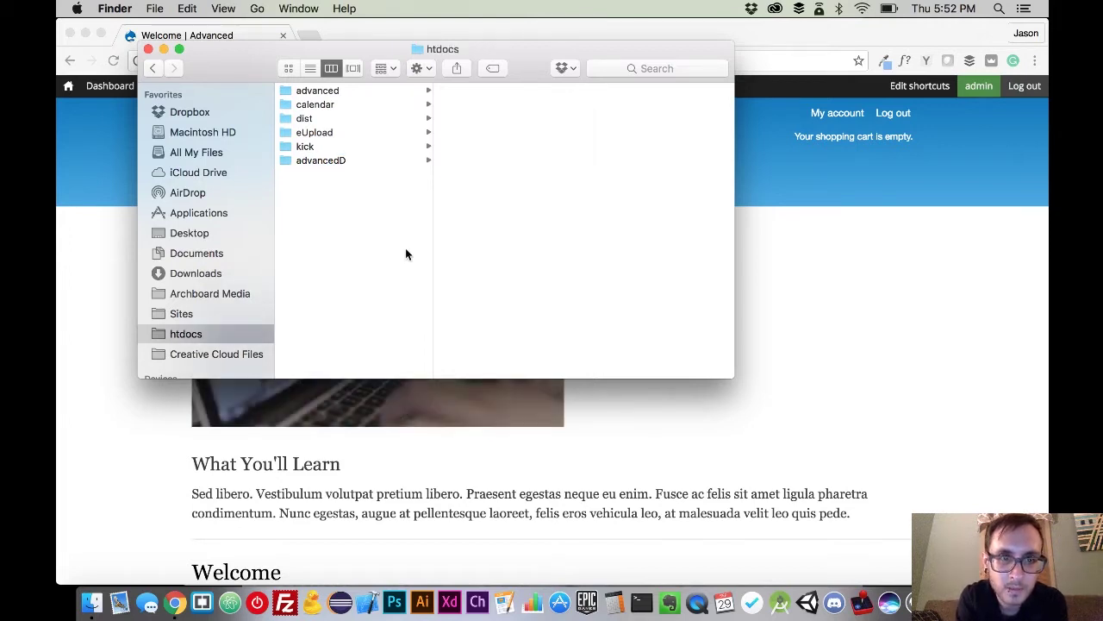
left_click(336, 103)
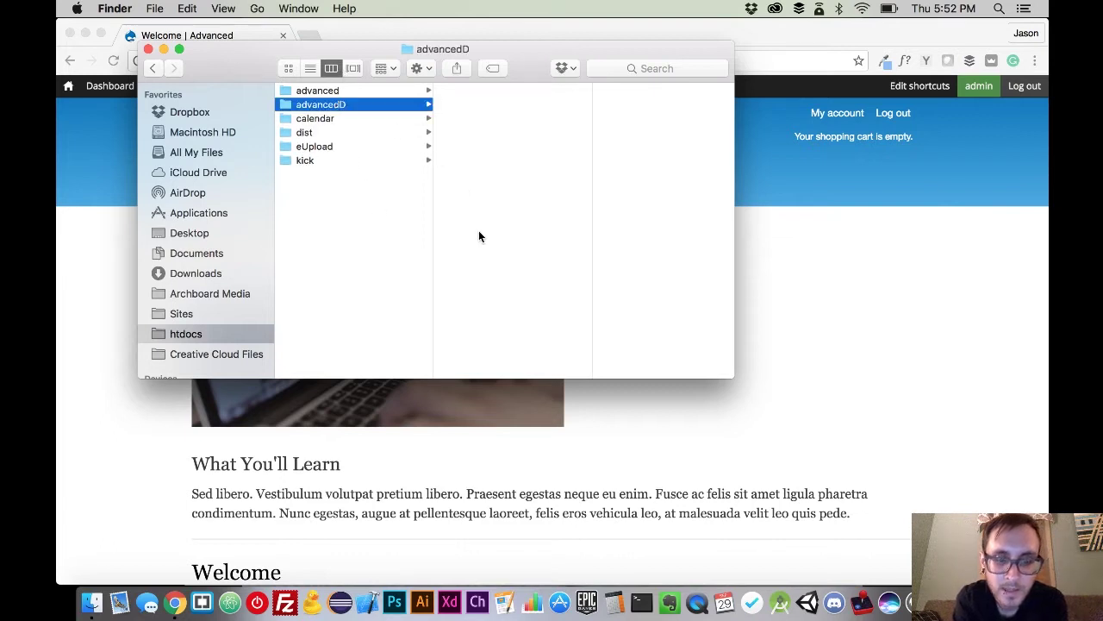
key("super+v")
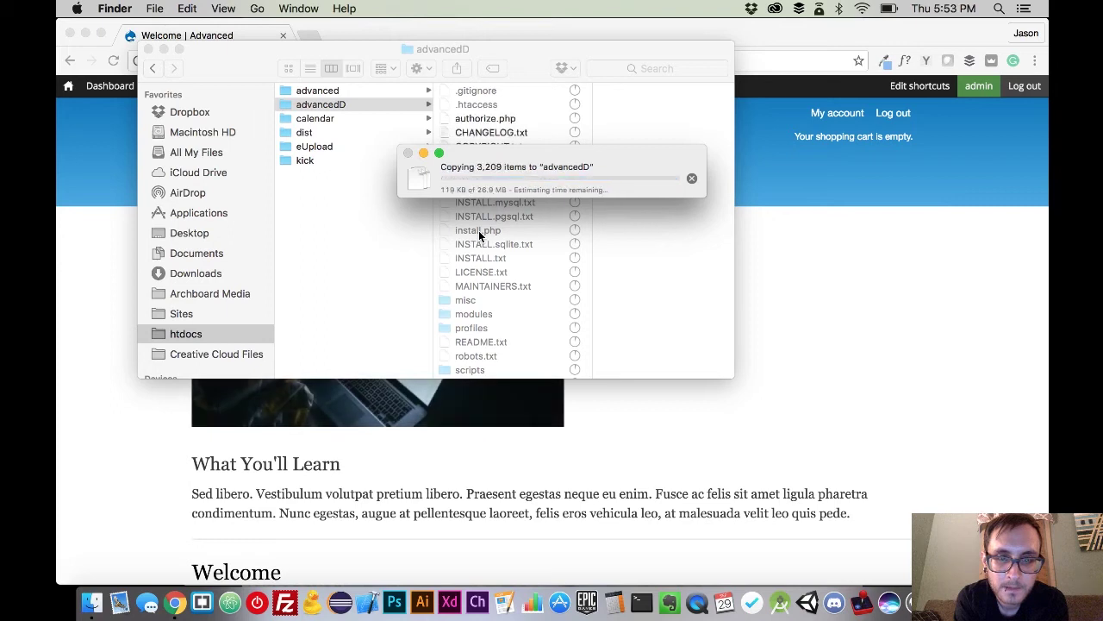
Launch the MAMP WebStart page and open phpMyAdmin from its Tools menu.
left_click(859, 397)
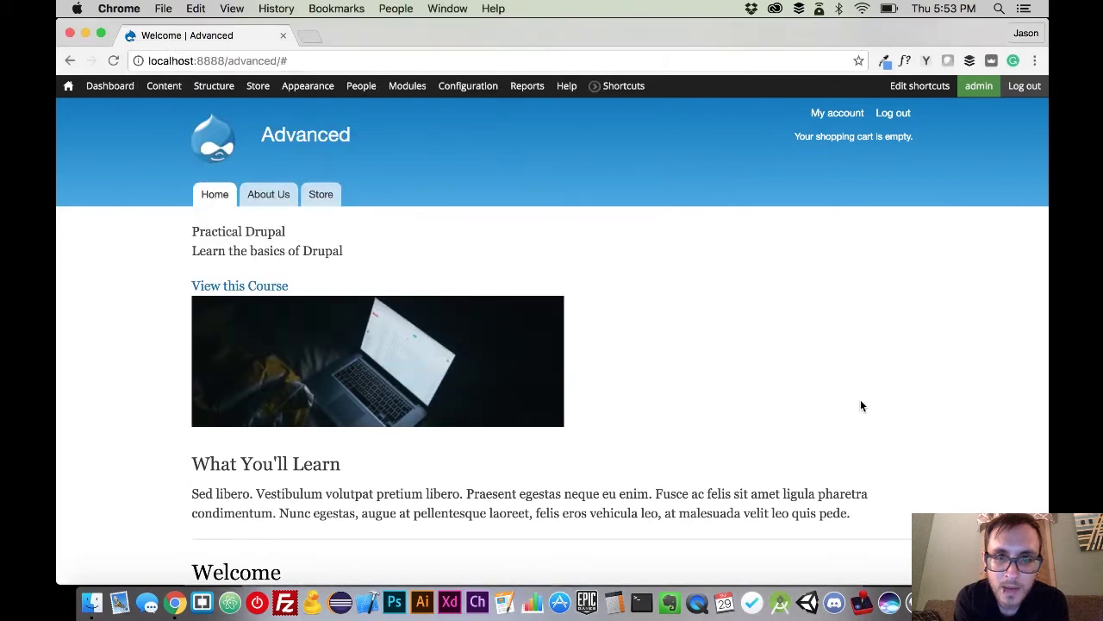
key("super+Tab")
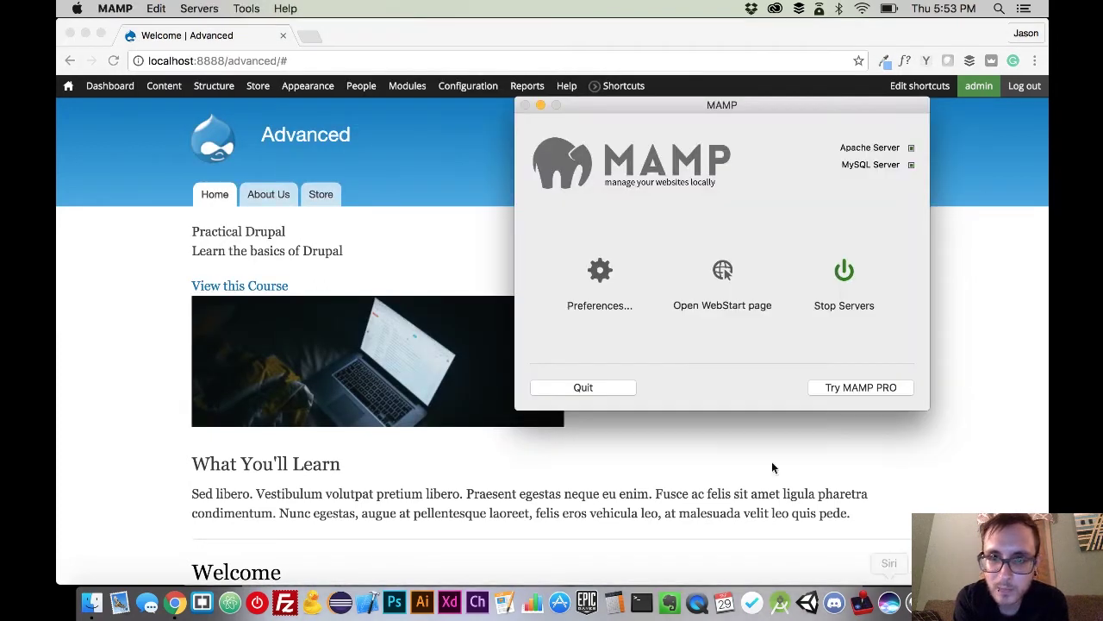
left_click(720, 271)
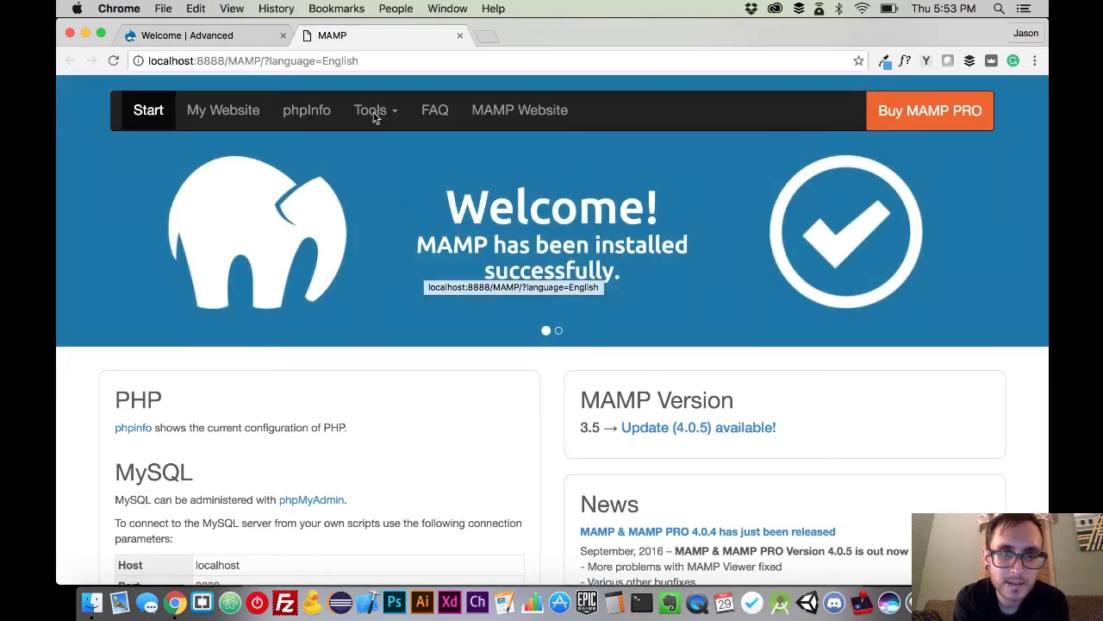
left_click(376, 112)
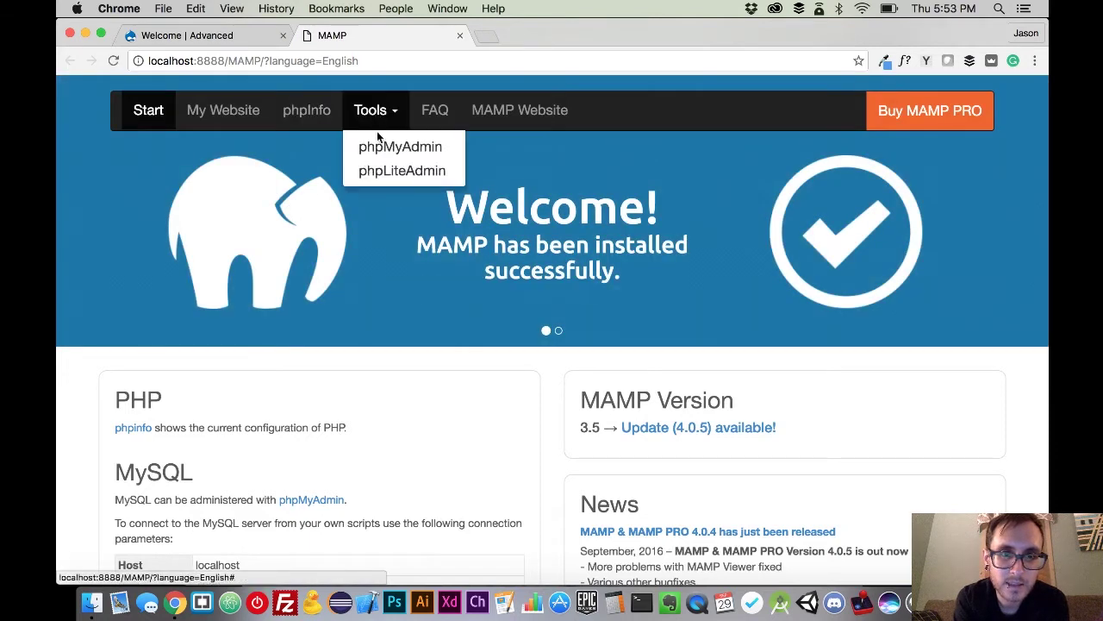
left_click(377, 145)
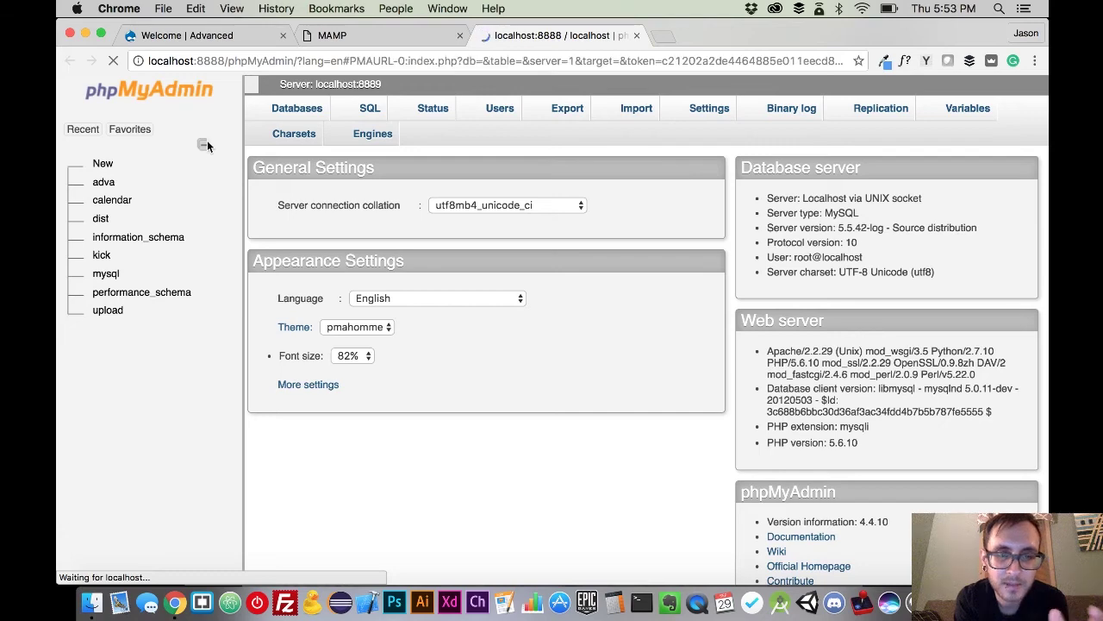
Export the adva database with Custom options saved to a file, producing adva.sql.
left_click(105, 183)
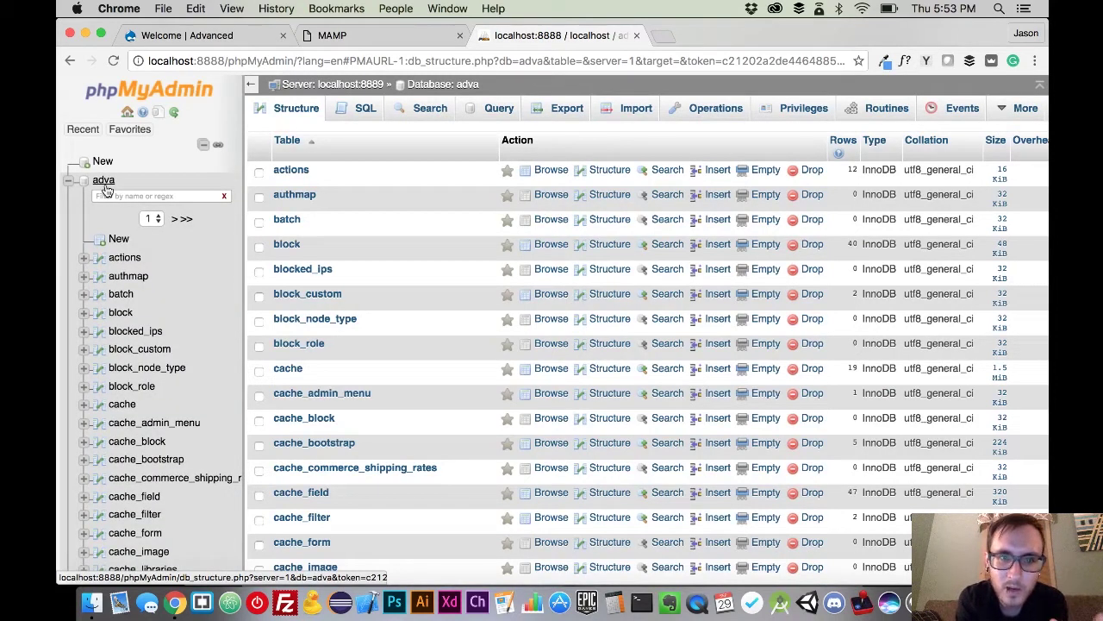
left_click(567, 113)
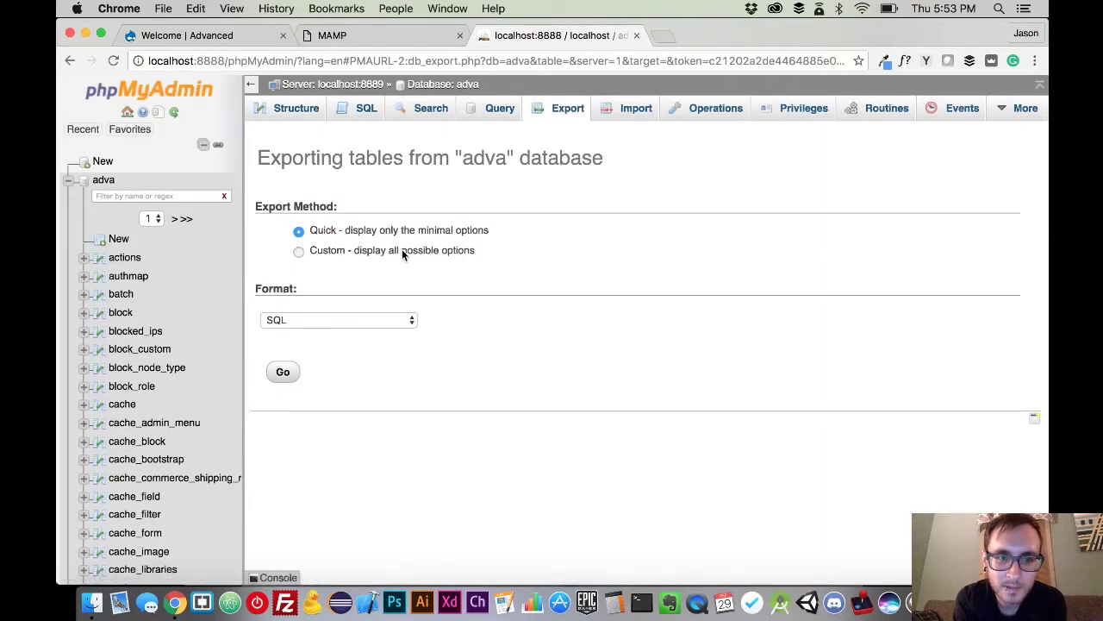
left_click(401, 249)
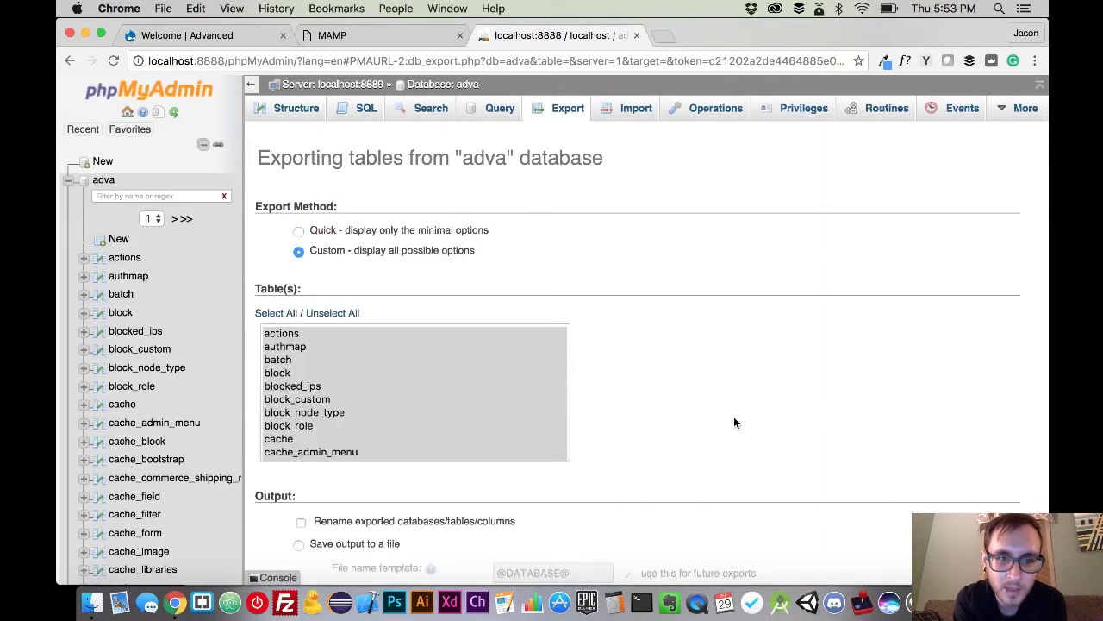
scroll(733, 422, "down", 3)
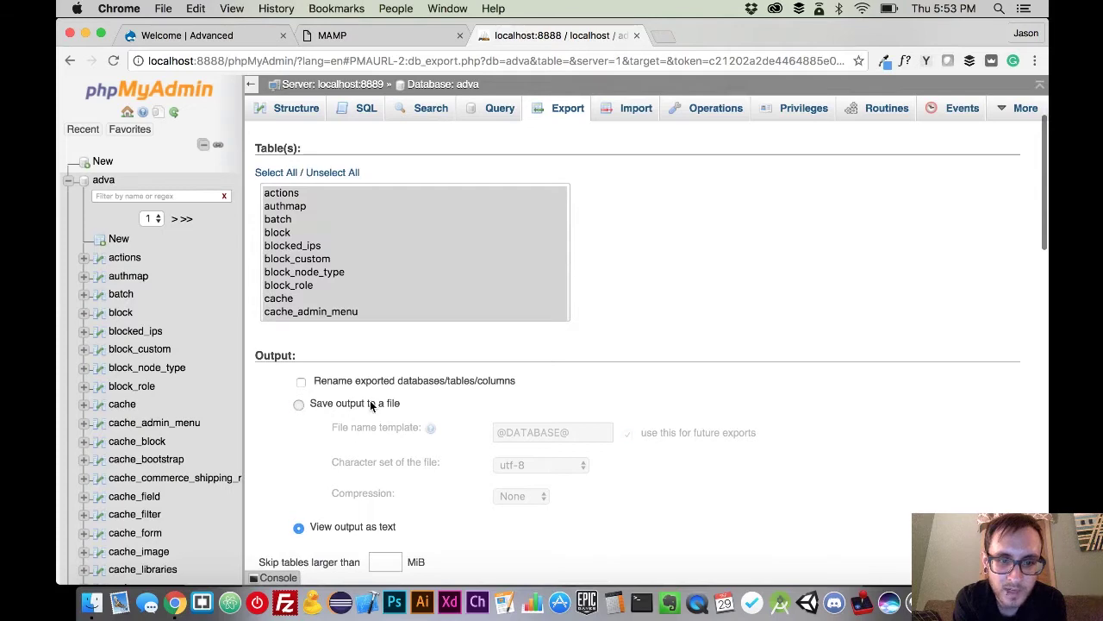
left_click(372, 405)
scroll(744, 357, "down", 10)
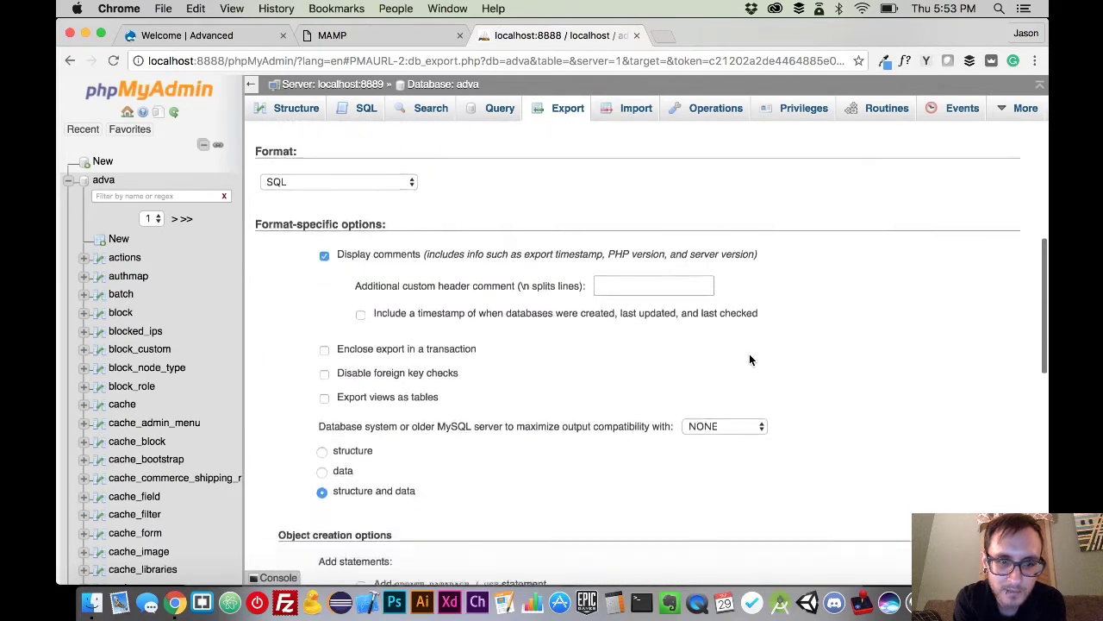
scroll(749, 359, "down", 3)
scroll(372, 525, "down", 5)
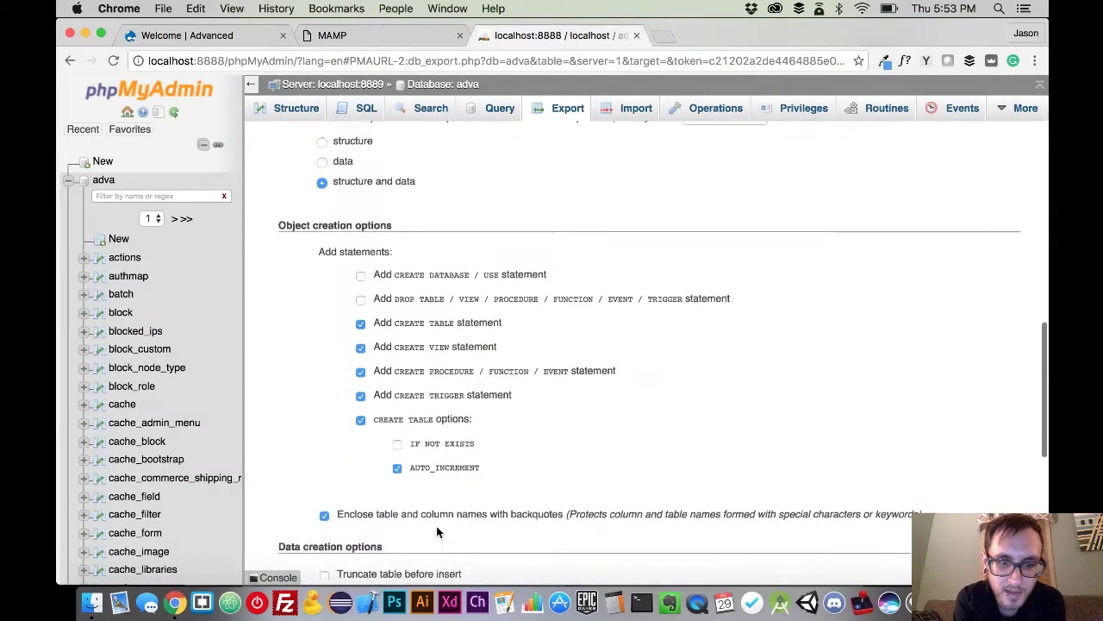
scroll(437, 532, "down", 1)
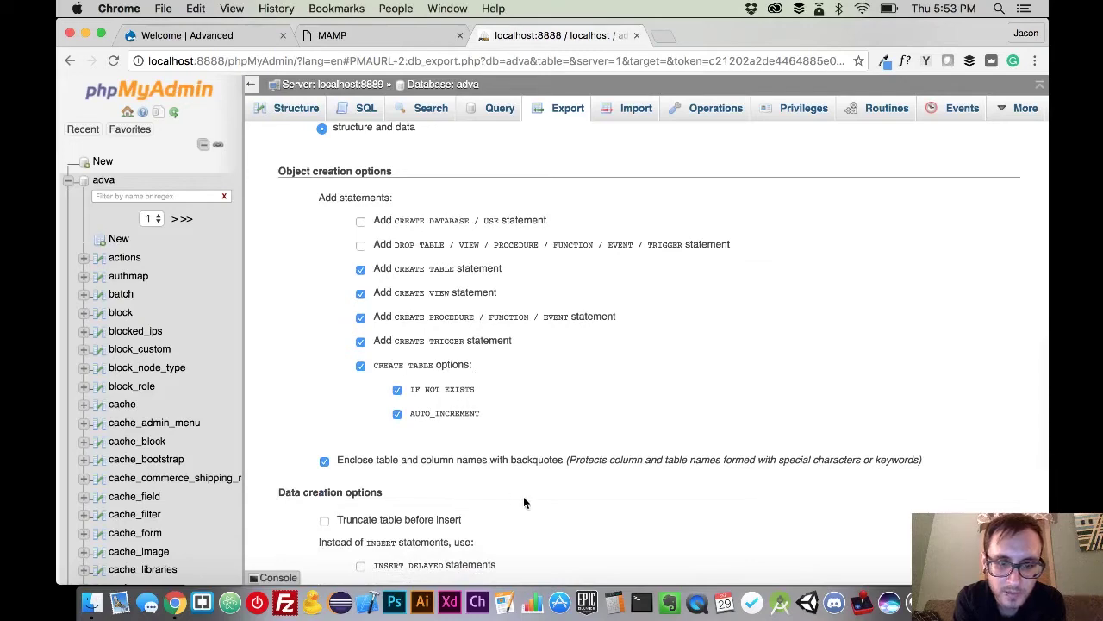
scroll(552, 507, "down", 10)
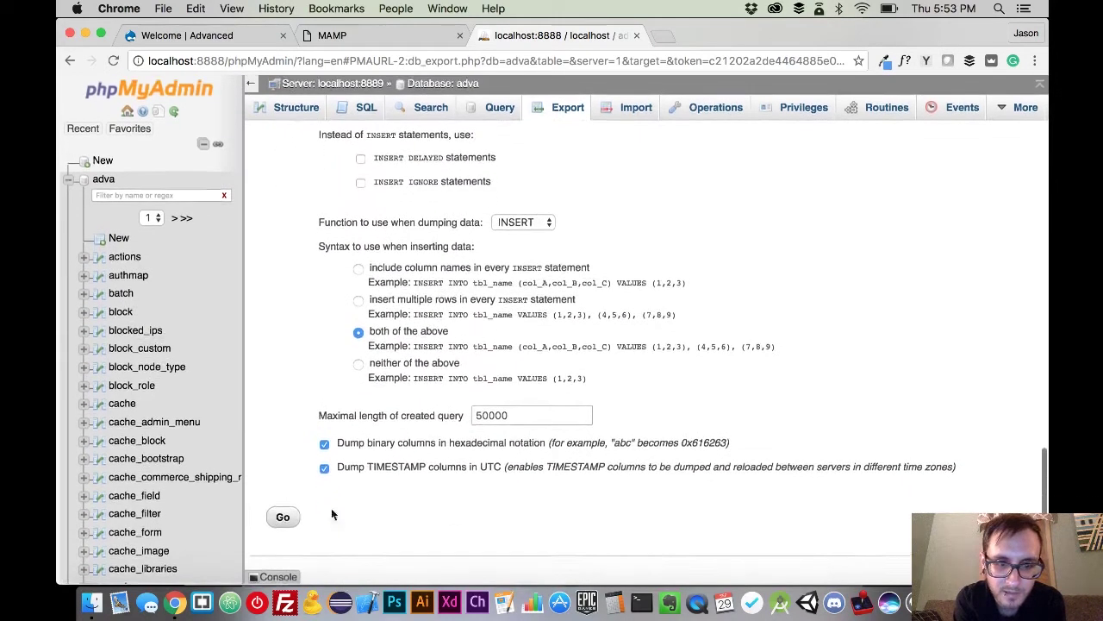
left_click(283, 519)
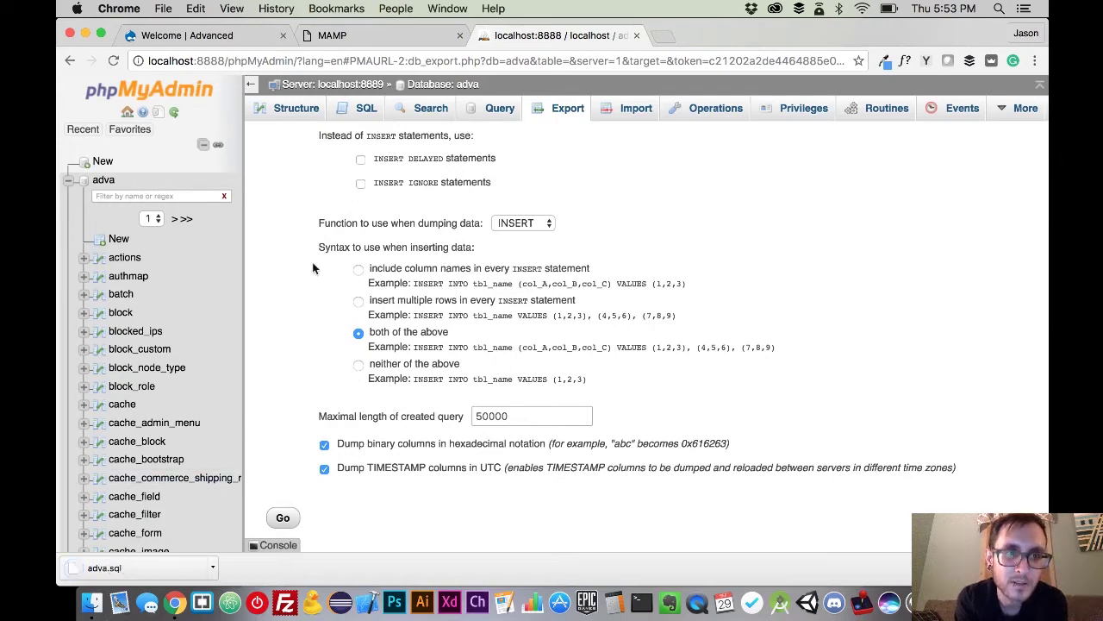
Open Reports > Available updates on the Drupal site and review core 7.43 and module statuses.
left_click(216, 35)
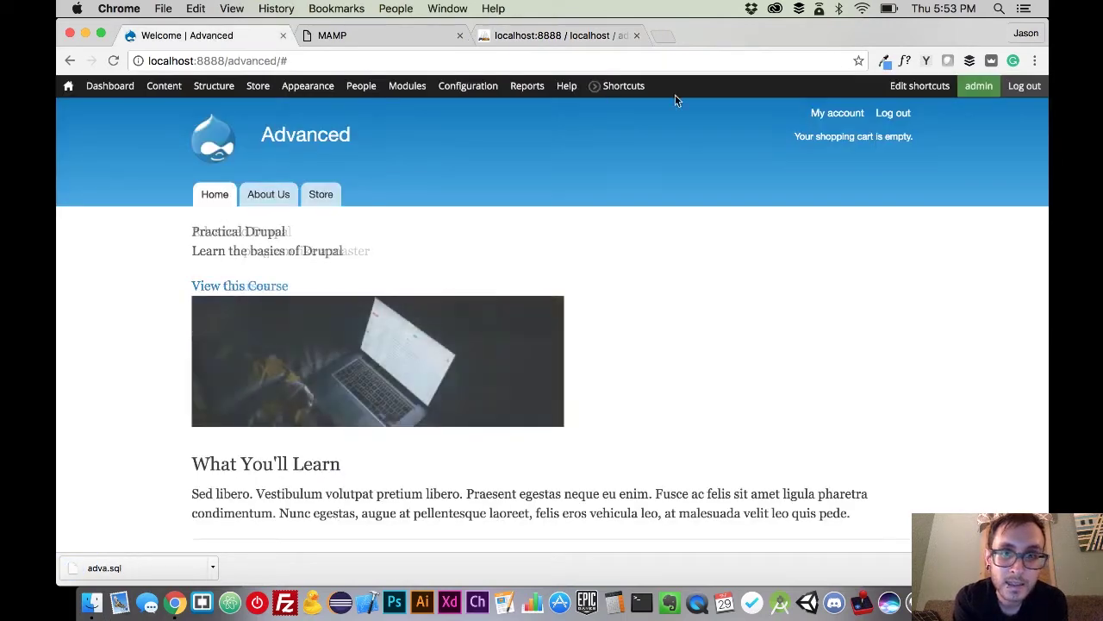
mouse_move(527, 85)
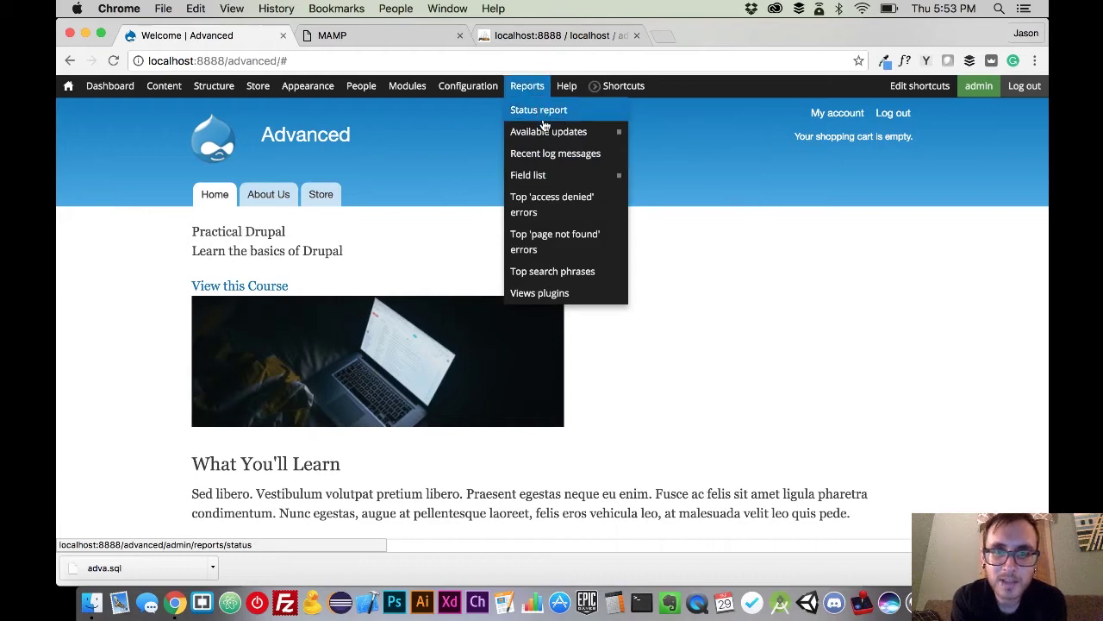
left_click(546, 130)
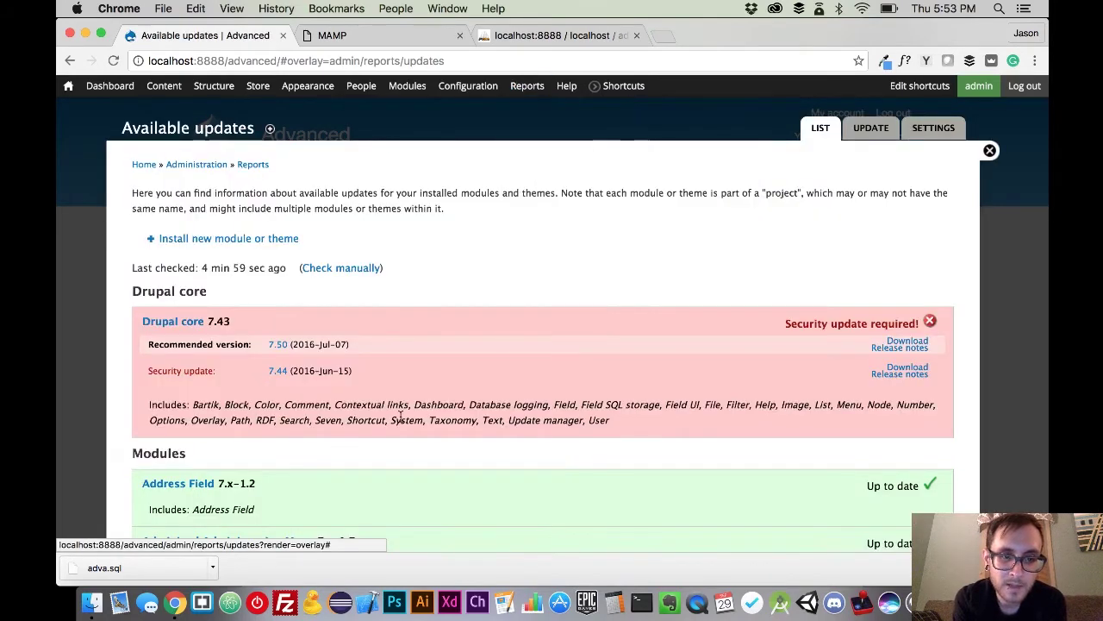
scroll(400, 417, "down", 1)
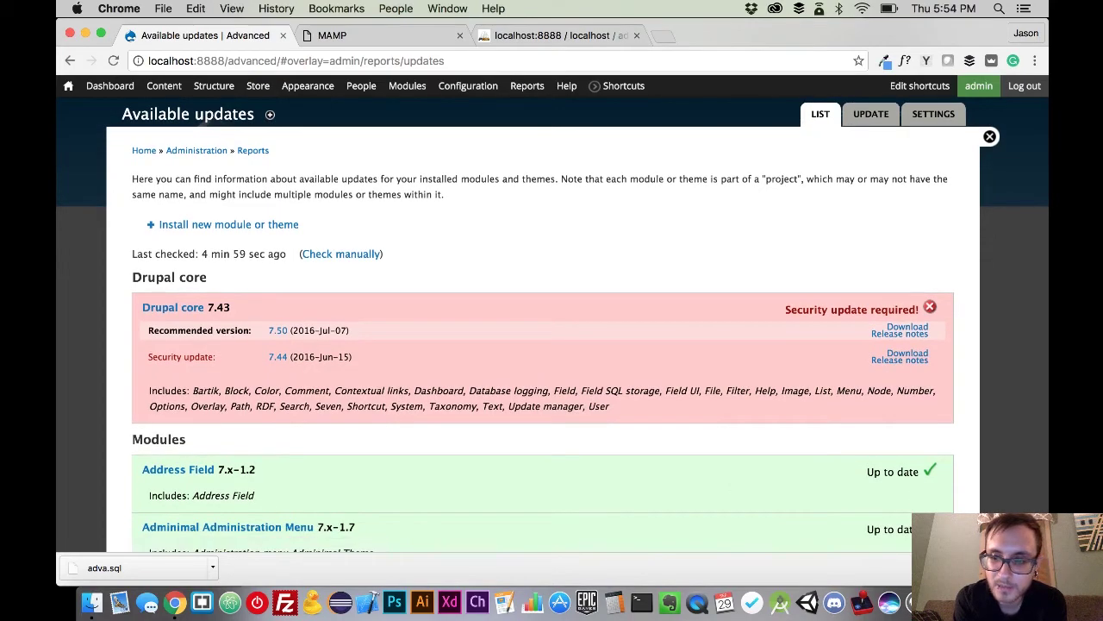
scroll(648, 469, "down", 10)
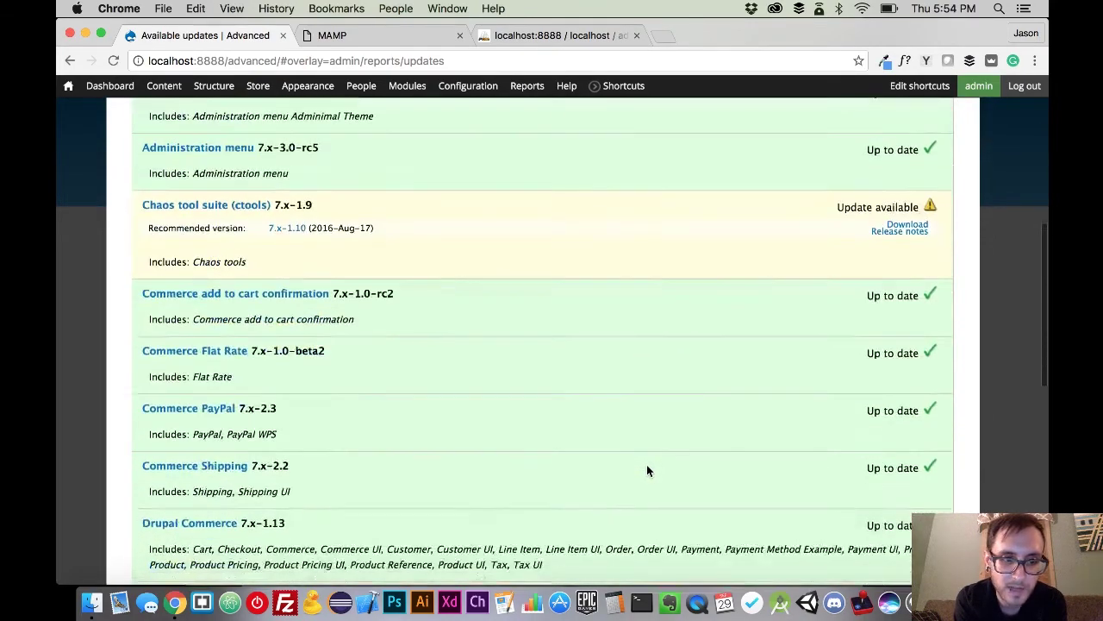
scroll(648, 470, "down", 5)
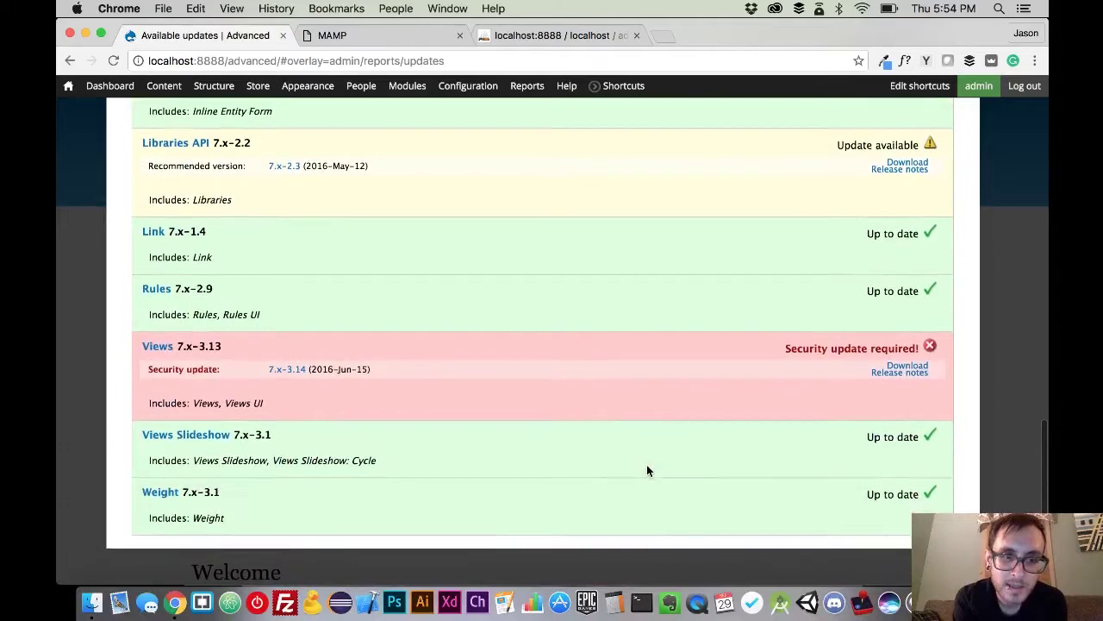
scroll(648, 469, "up", 4)
scroll(648, 469, "up", 4)
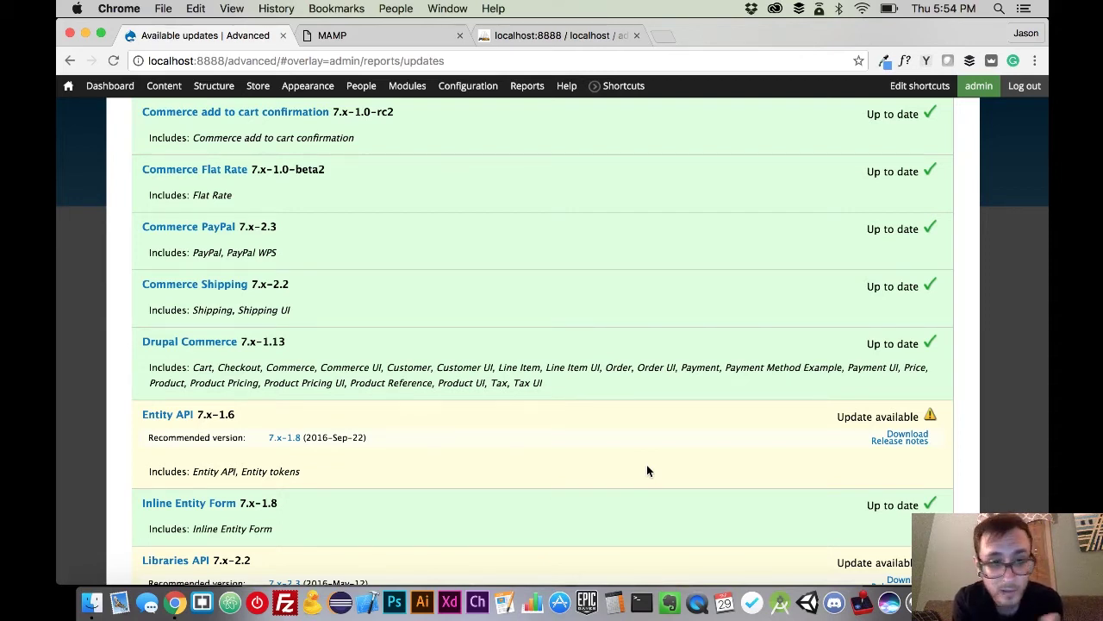
scroll(648, 470, "up", 10)
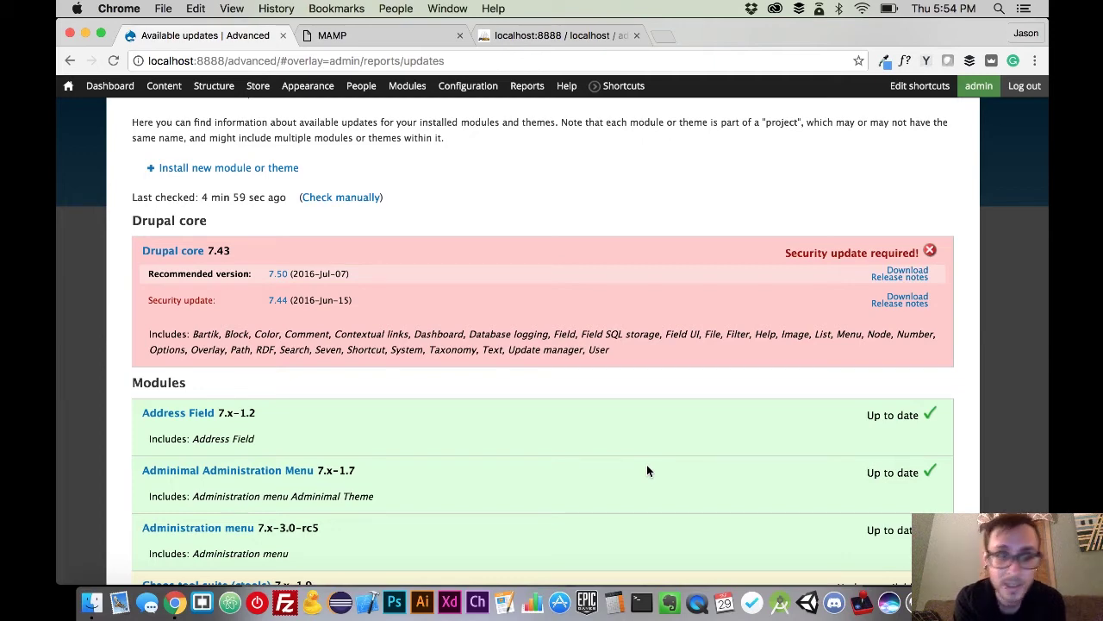
Download Drupal core 7.50 plus the Chaos tool suite, Entity API, Libraries API and Views updates.
left_click(919, 271)
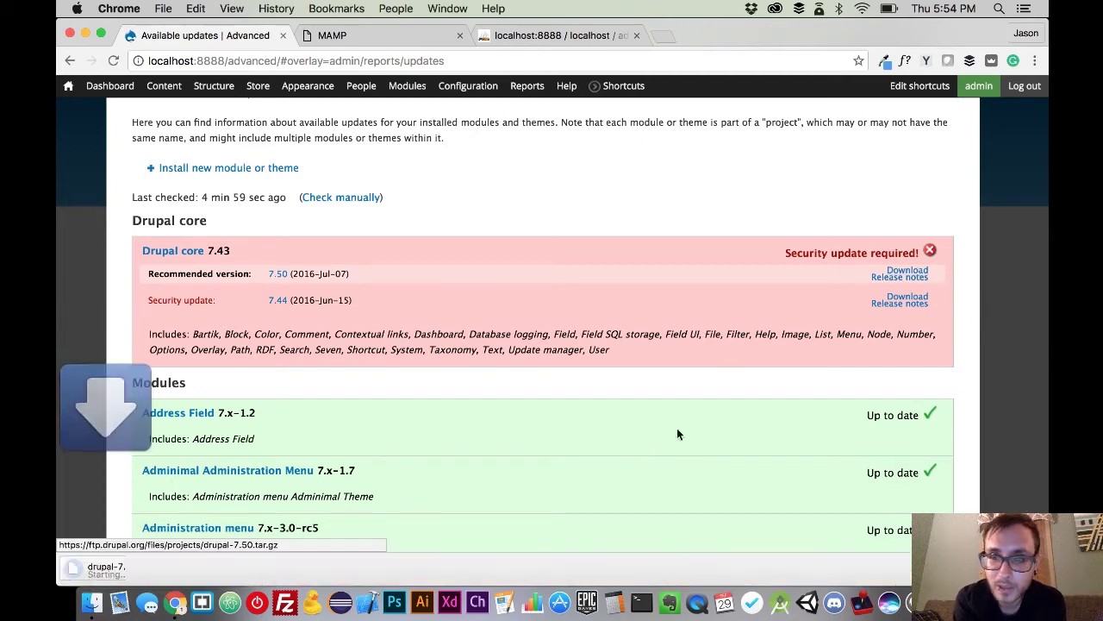
scroll(703, 453, "down", 5)
left_click(907, 218)
scroll(697, 422, "down", 3)
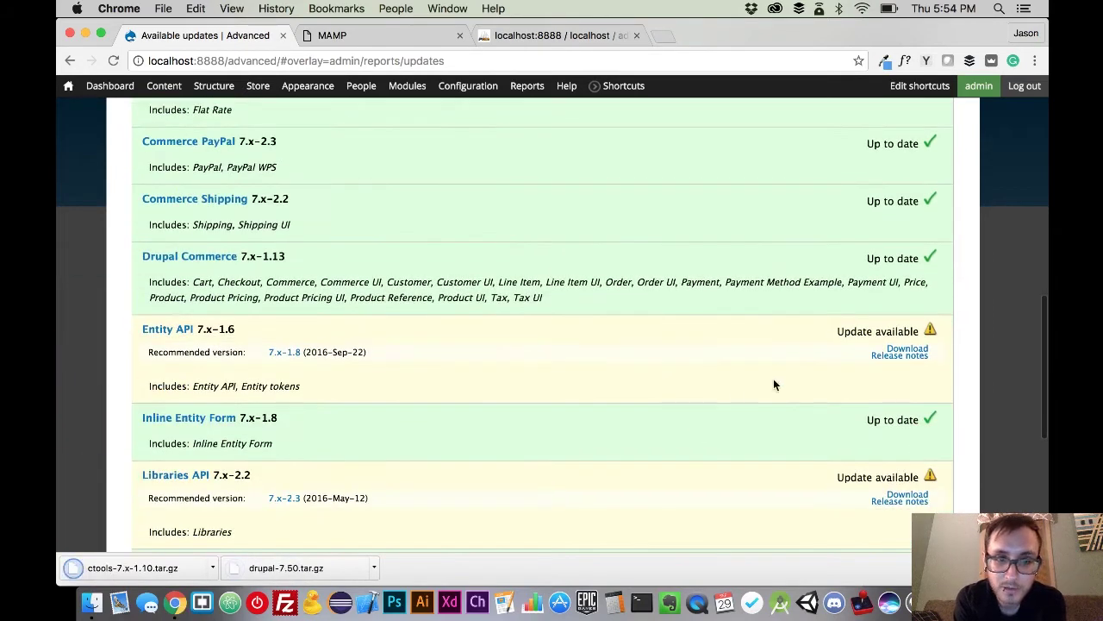
left_click(908, 348)
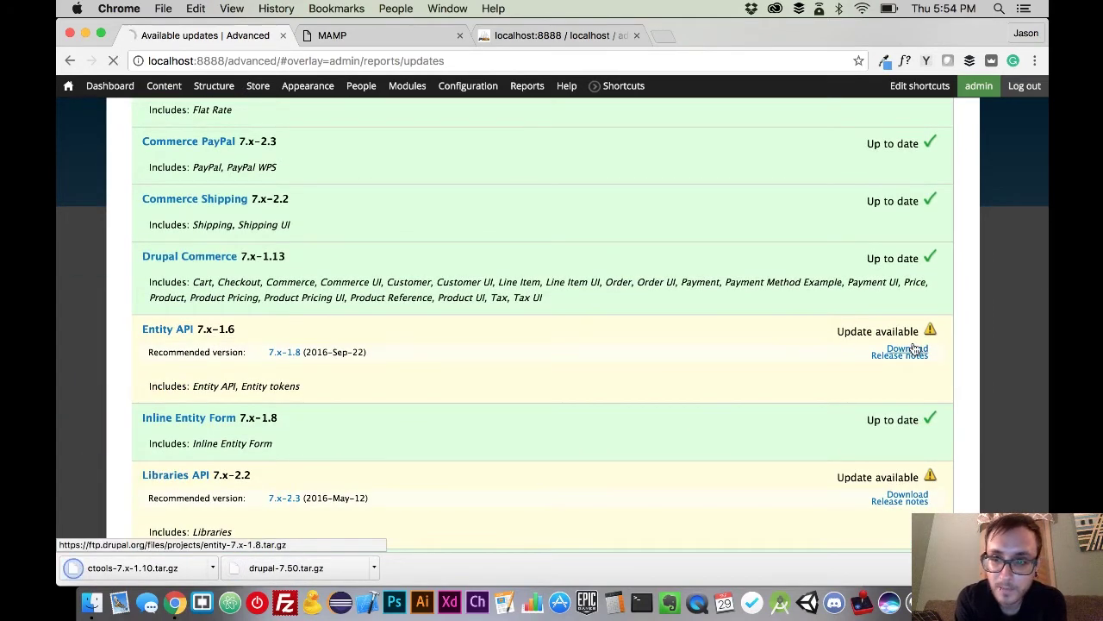
left_click(908, 494)
scroll(912, 498, "down", 2)
scroll(912, 498, "down", 2)
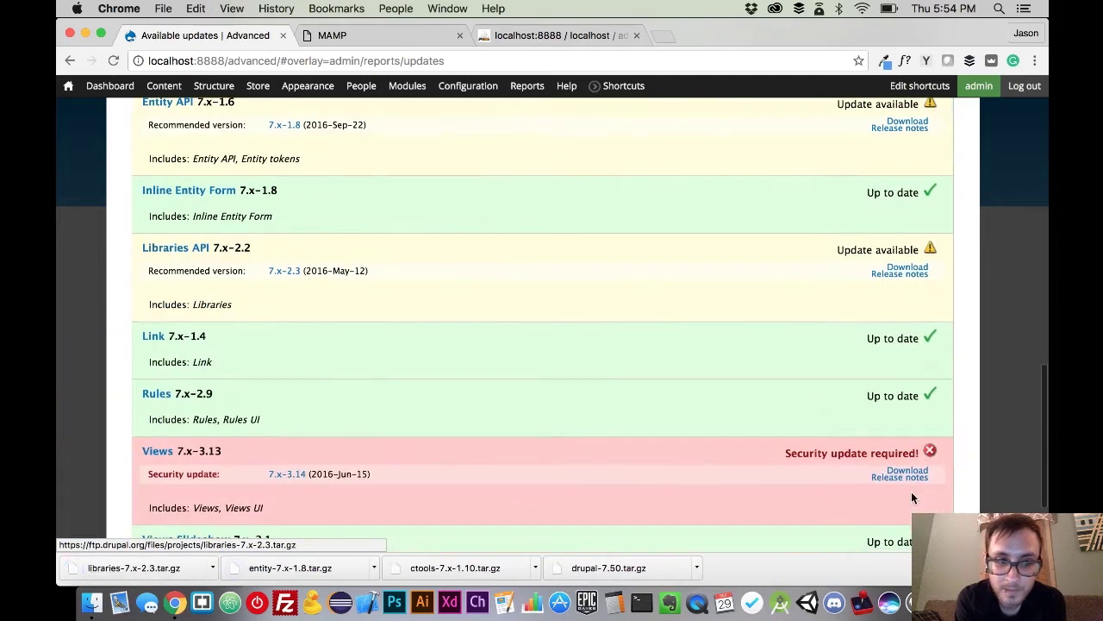
left_click(908, 470)
Close the updates report overlay to return to the Advanced home page.
scroll(759, 462, "down", 3)
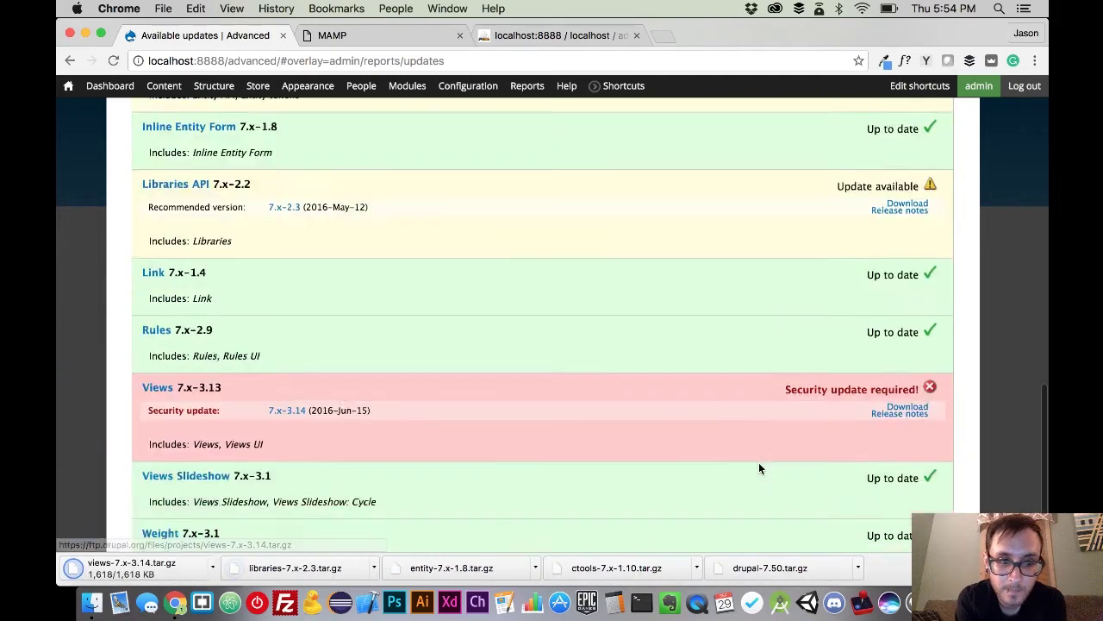
scroll(759, 462, "up", 2)
scroll(759, 462, "up", 15)
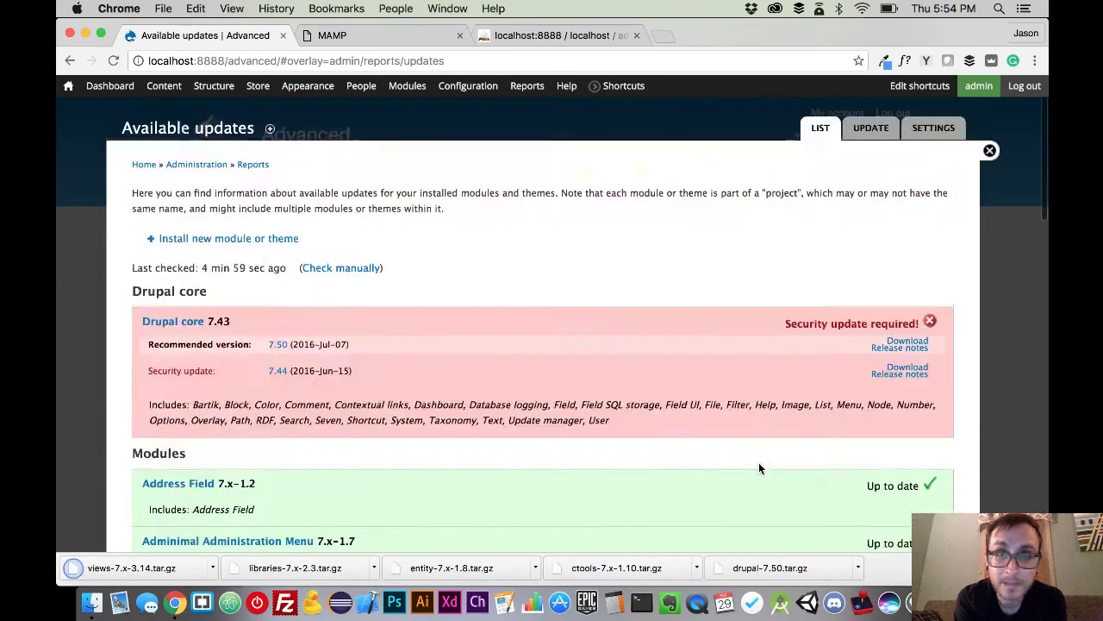
left_click(988, 151)
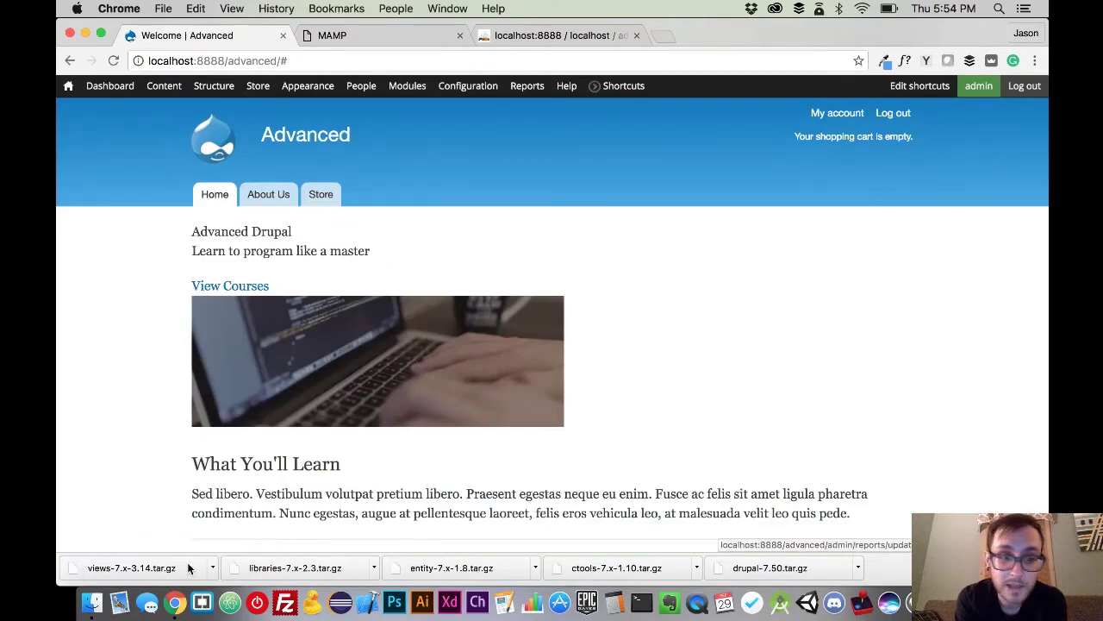
Expand the views, libraries, entity, drupal-7.50 and ctools archives in Downloads.
left_click(92, 601)
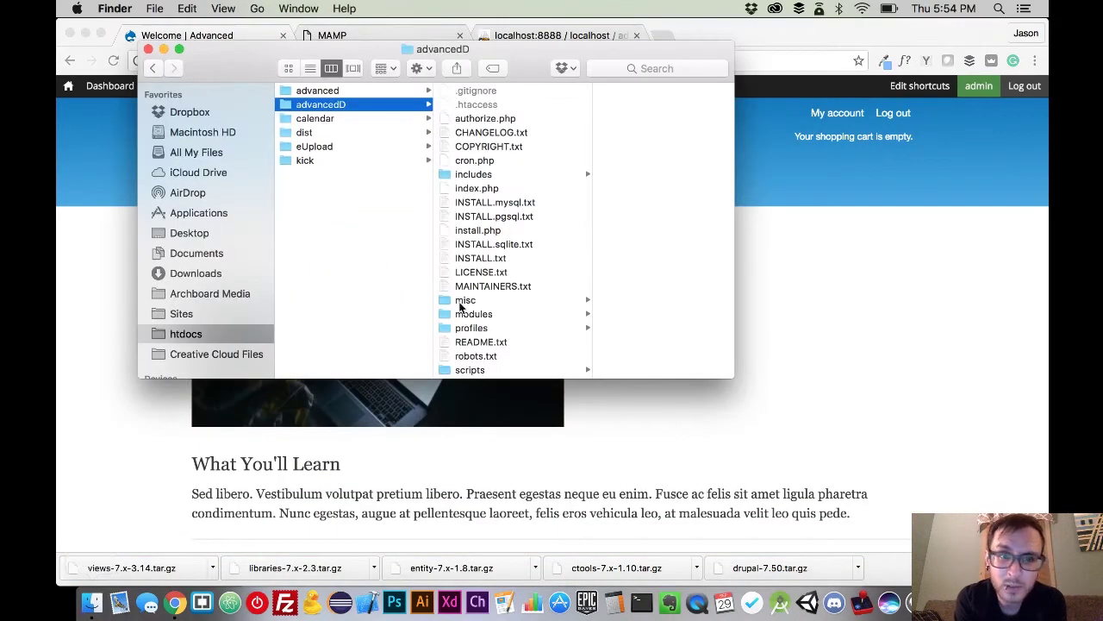
left_click(214, 274)
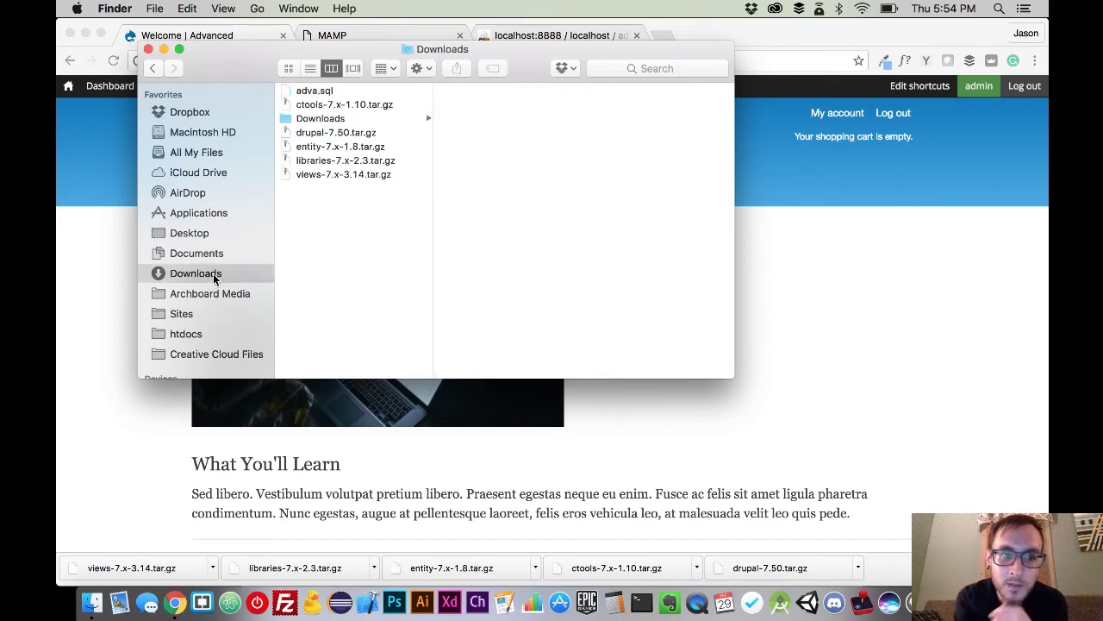
double_click(349, 174)
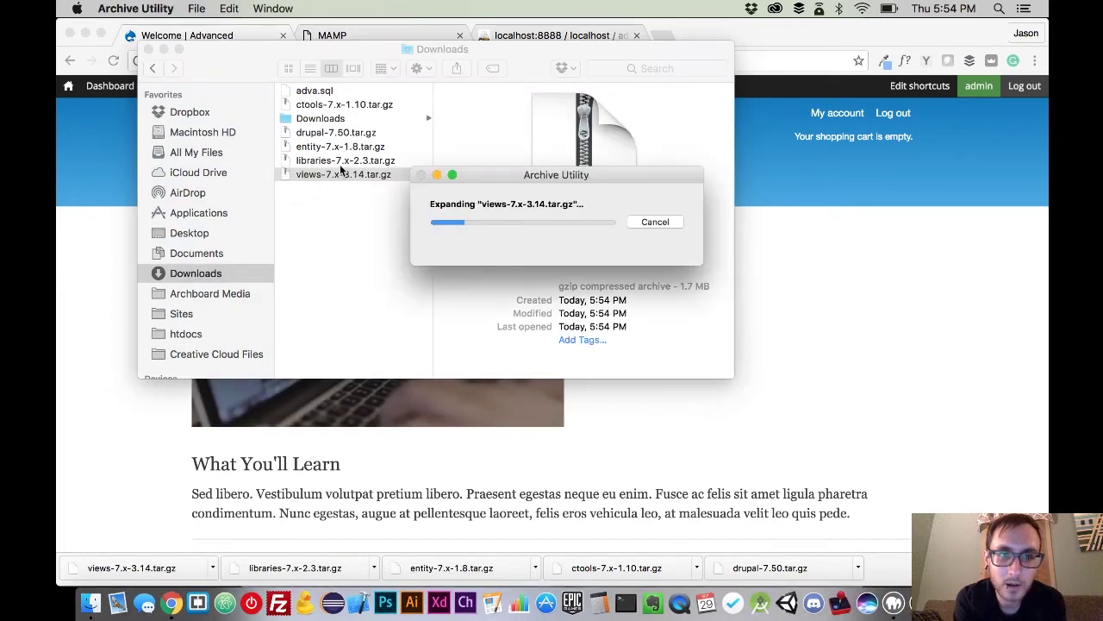
left_click(339, 162)
double_click(339, 160)
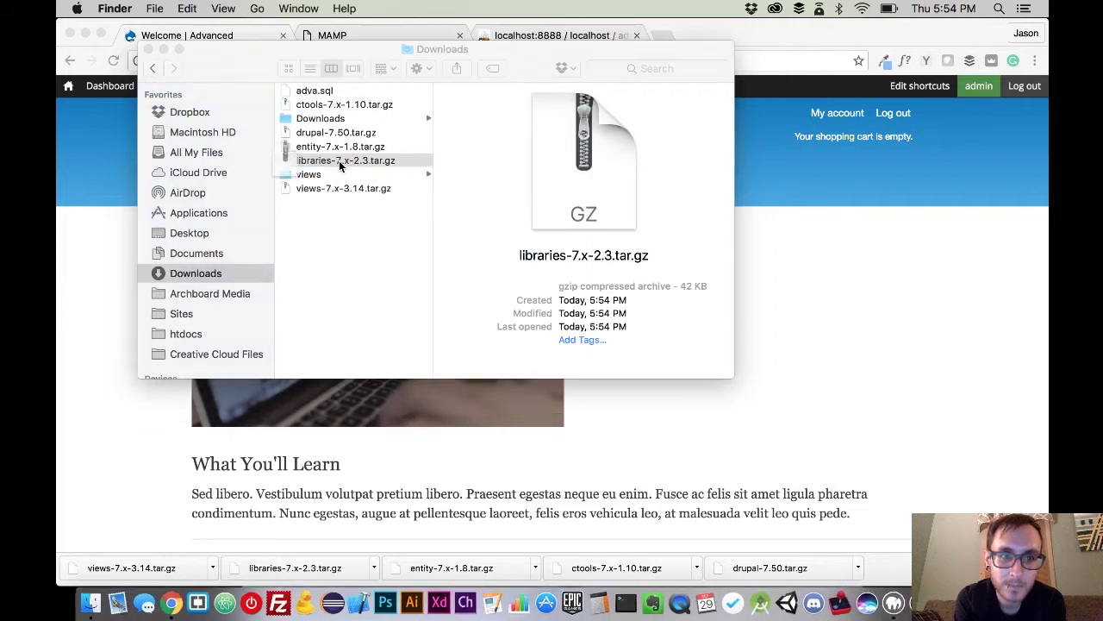
double_click(345, 147)
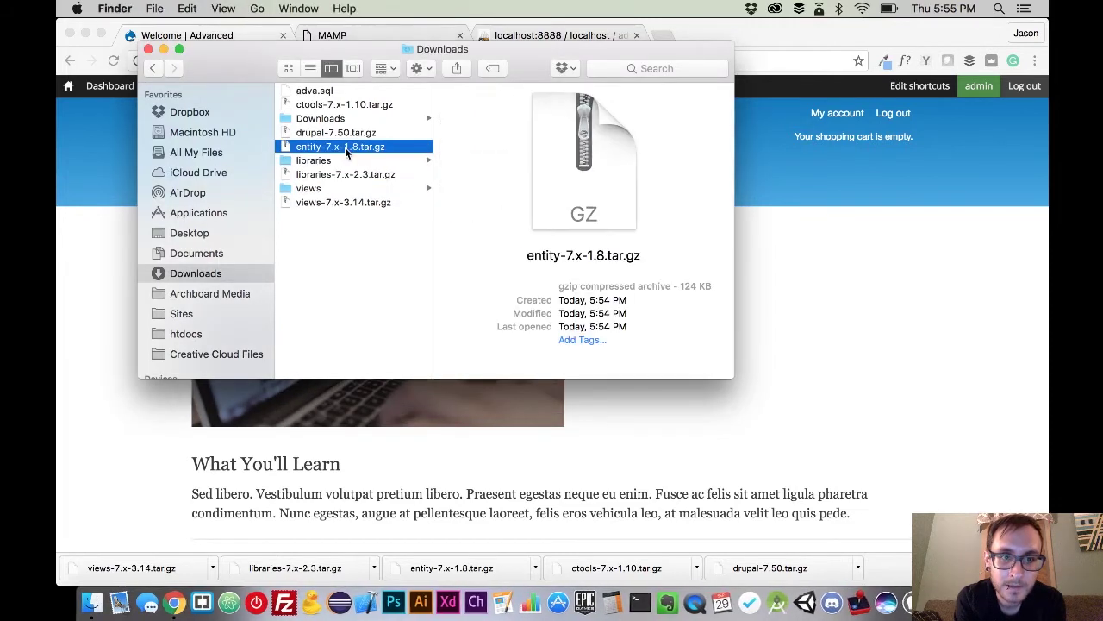
double_click(350, 133)
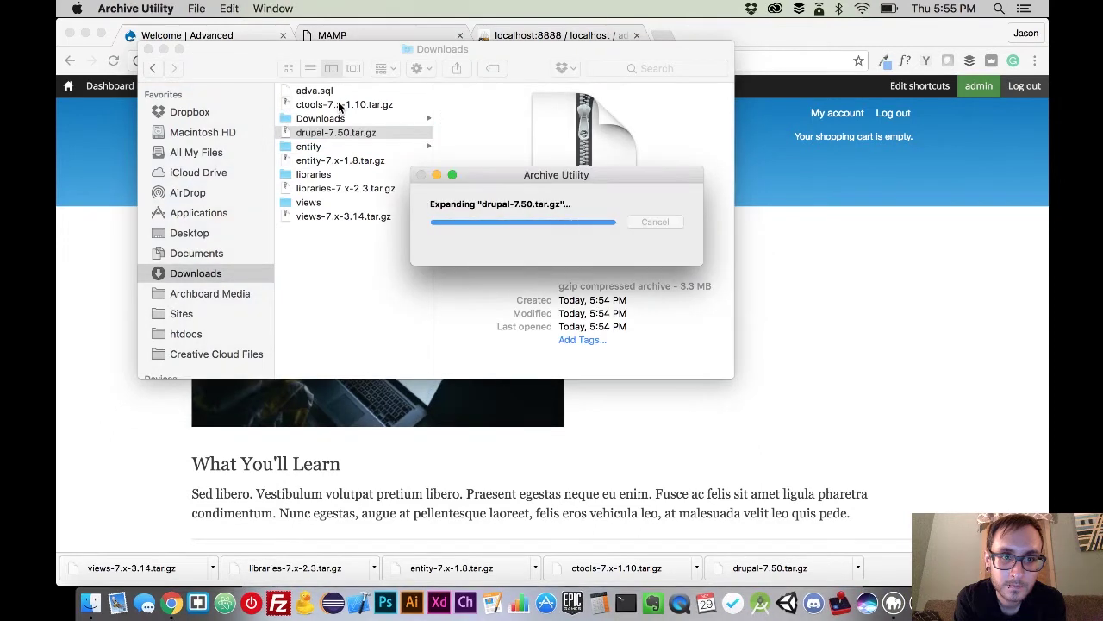
left_click(338, 104)
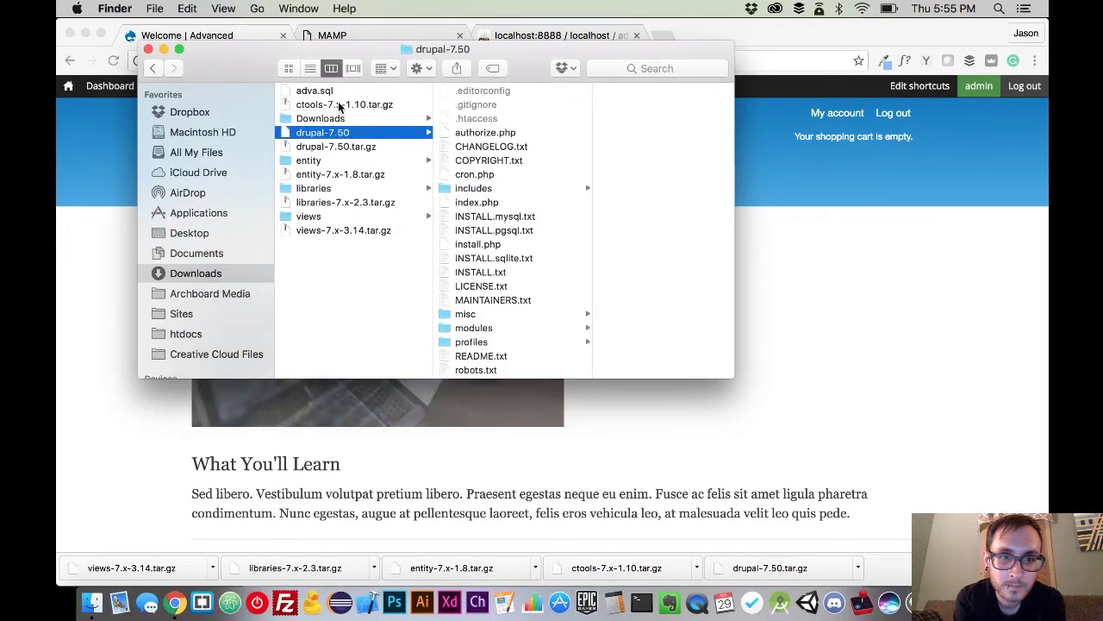
left_click(334, 107)
double_click(332, 106)
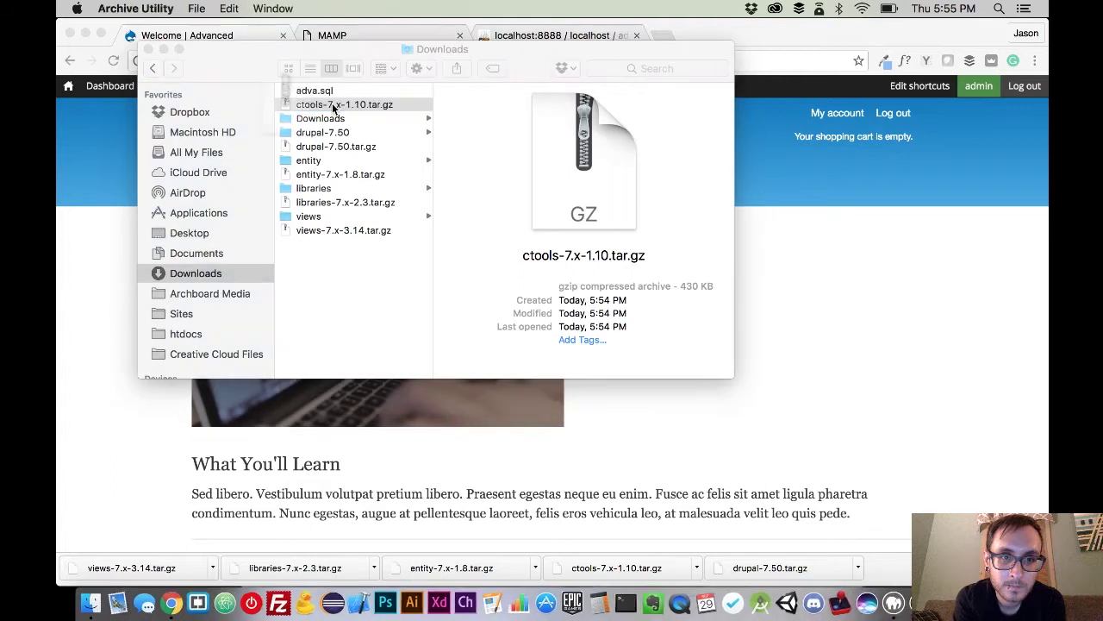
Delete all five .tar.gz archives from Downloads.
left_click(331, 115)
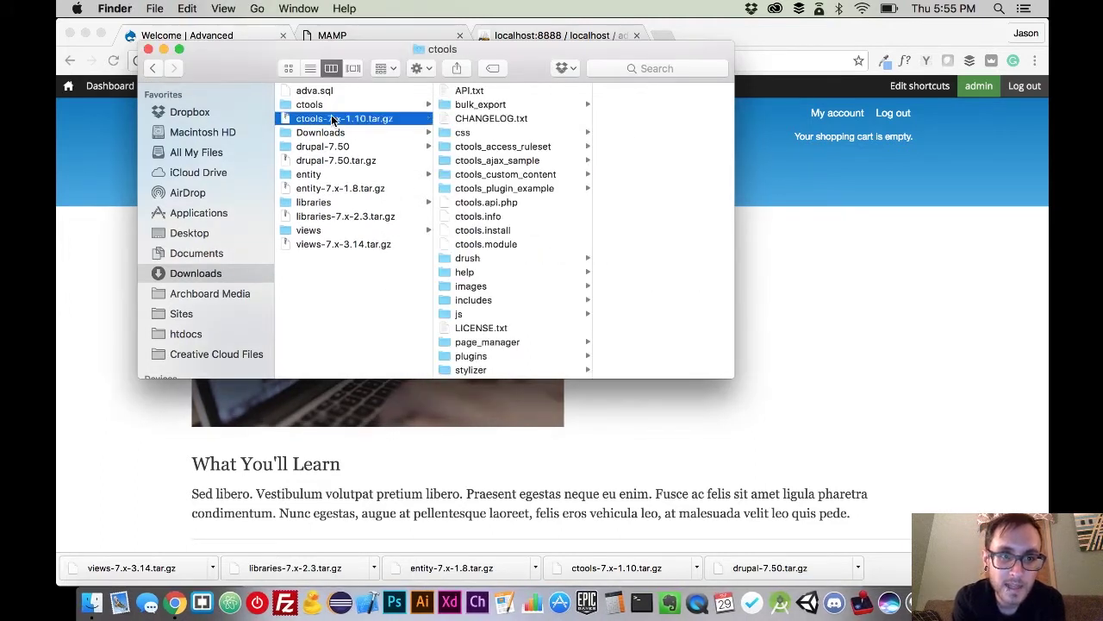
left_click(325, 162, "super")
left_click(314, 191, "super")
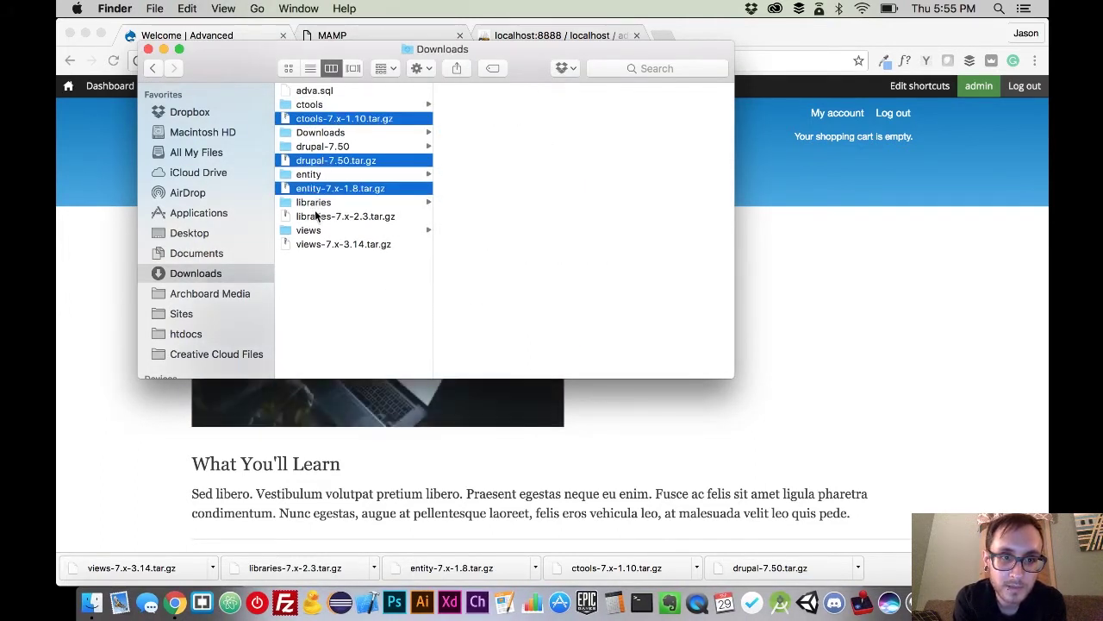
left_click(317, 218, "super")
left_click(328, 248, "super")
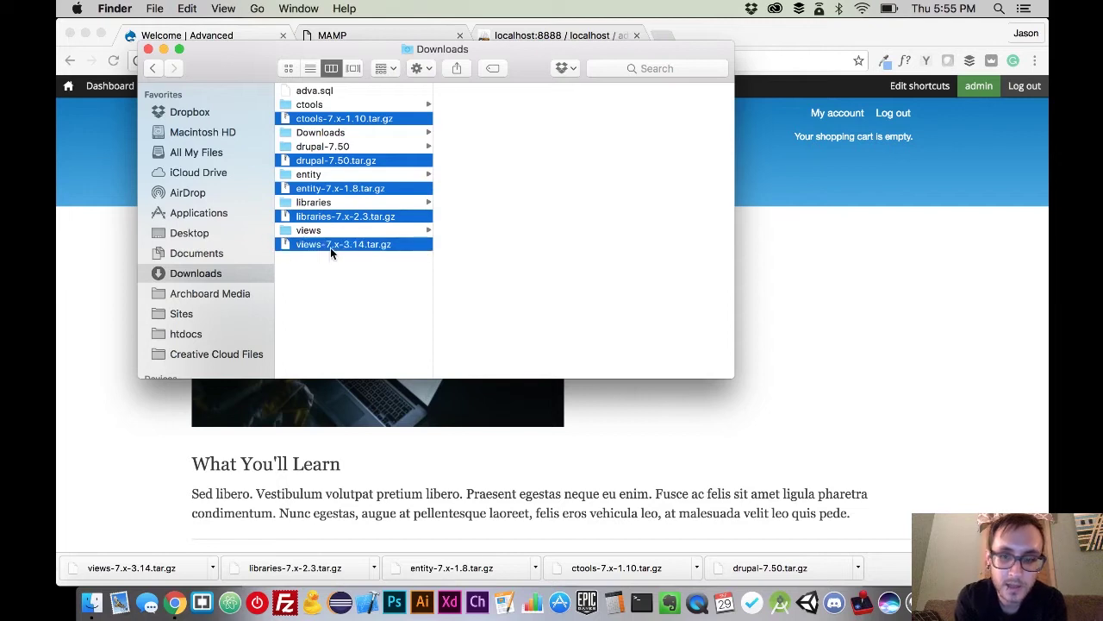
key("super+BackSpace")
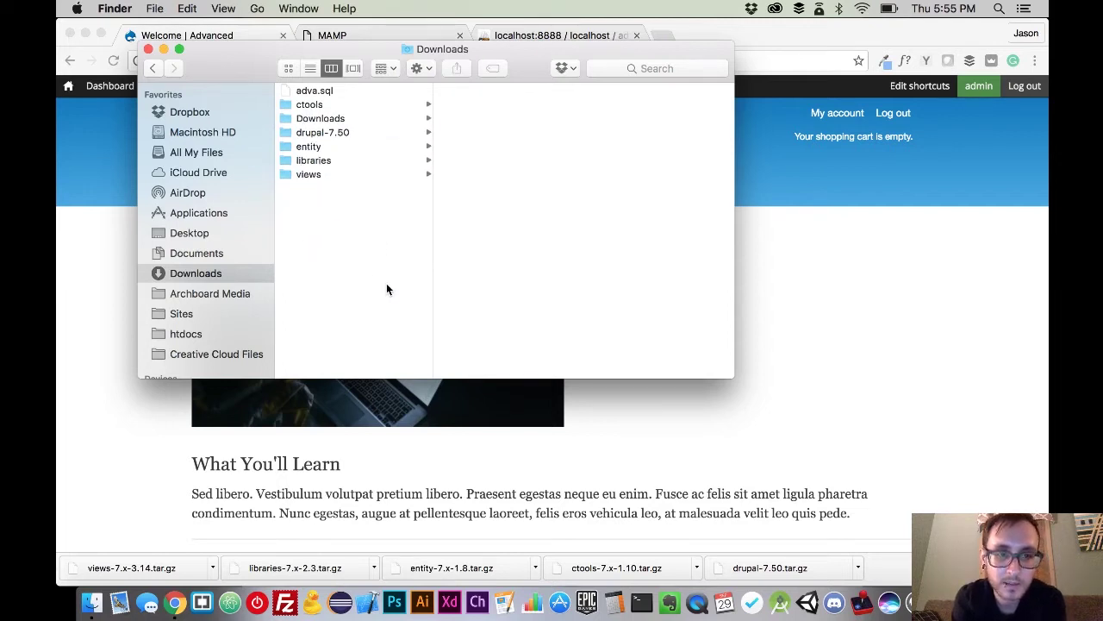
key("super+n")
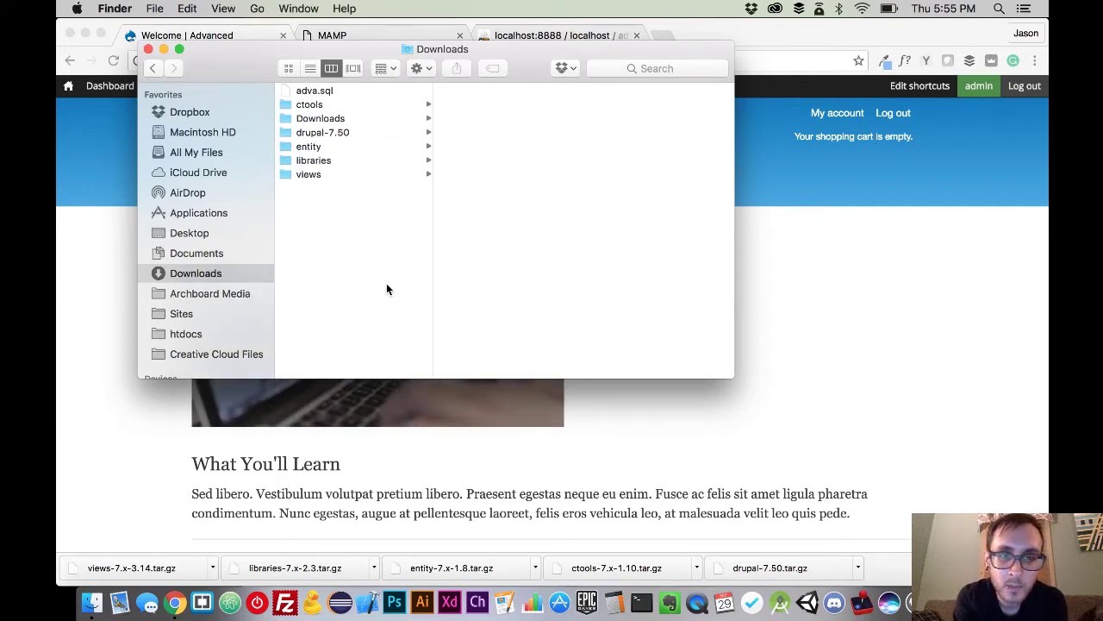
Trash the old ctools, entity, libraries and views folders in htdocs/advanced/sites/all/modules.
left_click_drag(277, 75, 556, 64)
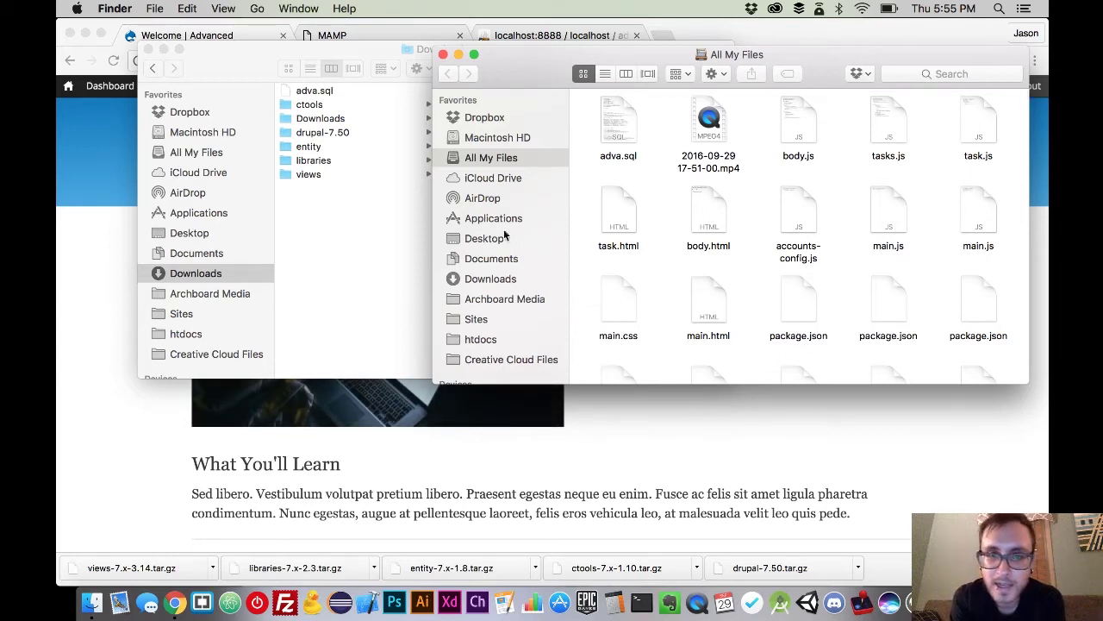
left_click(481, 340)
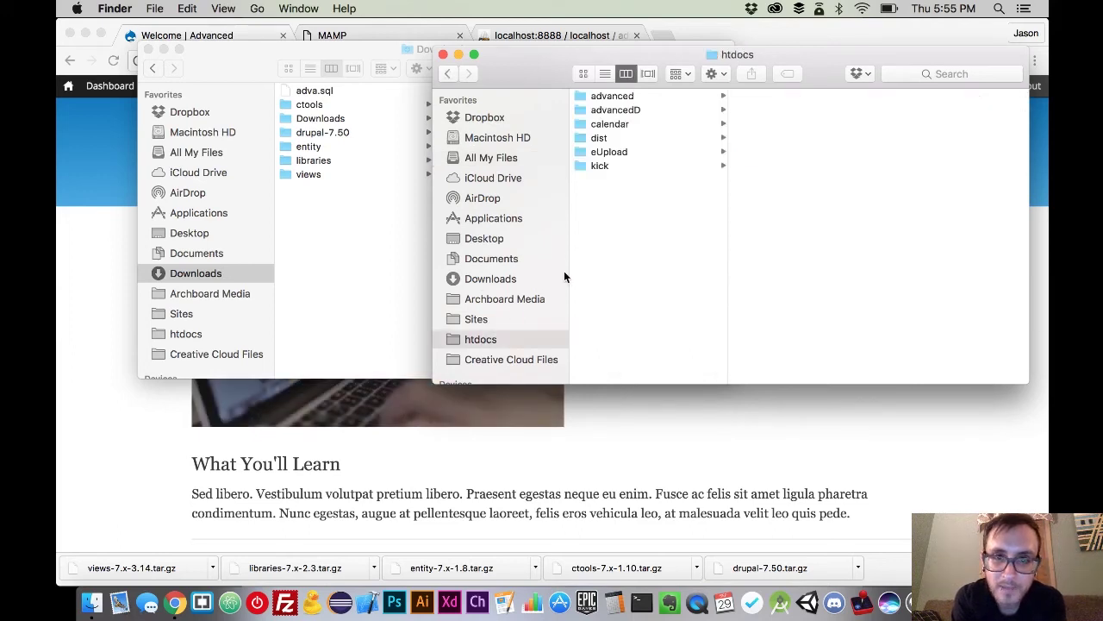
left_click(642, 94)
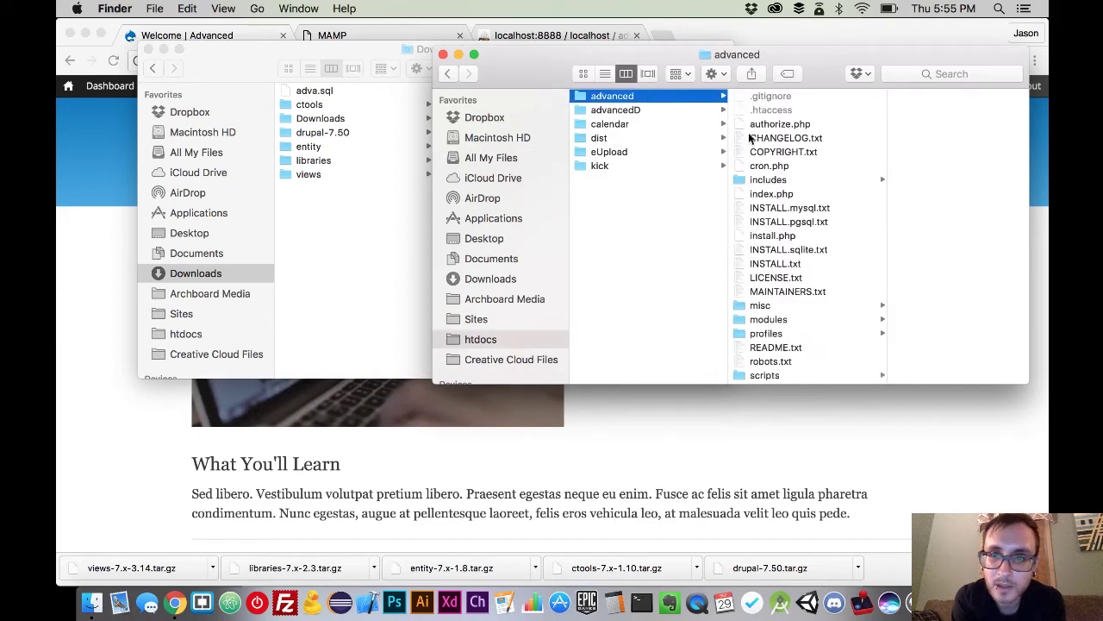
scroll(772, 342, "down", 2)
left_click(764, 342)
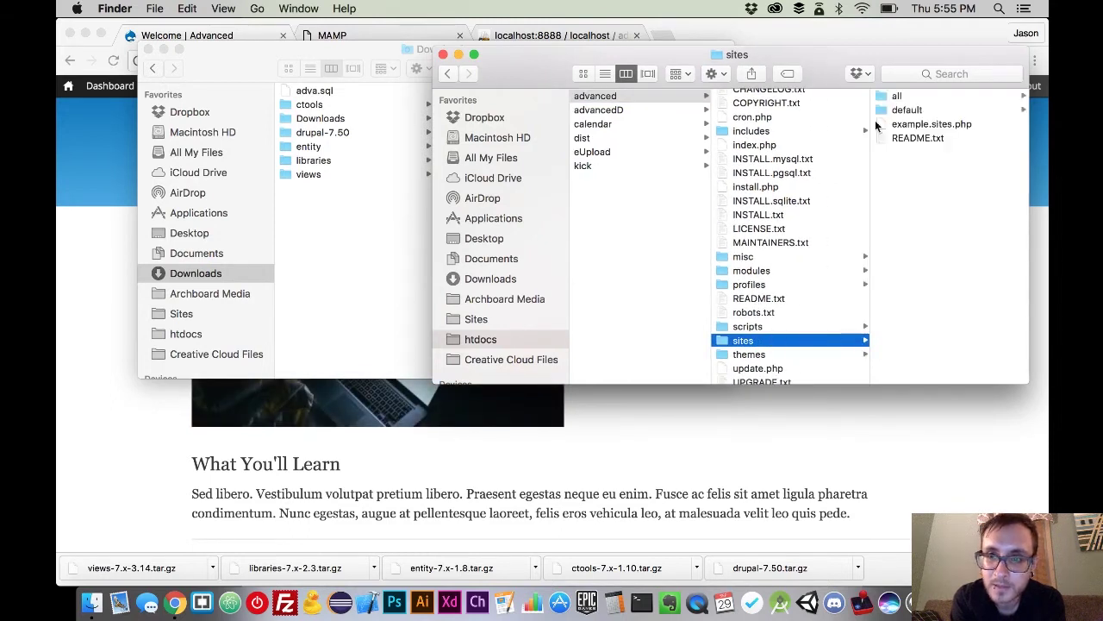
left_click(897, 97)
left_click(909, 111)
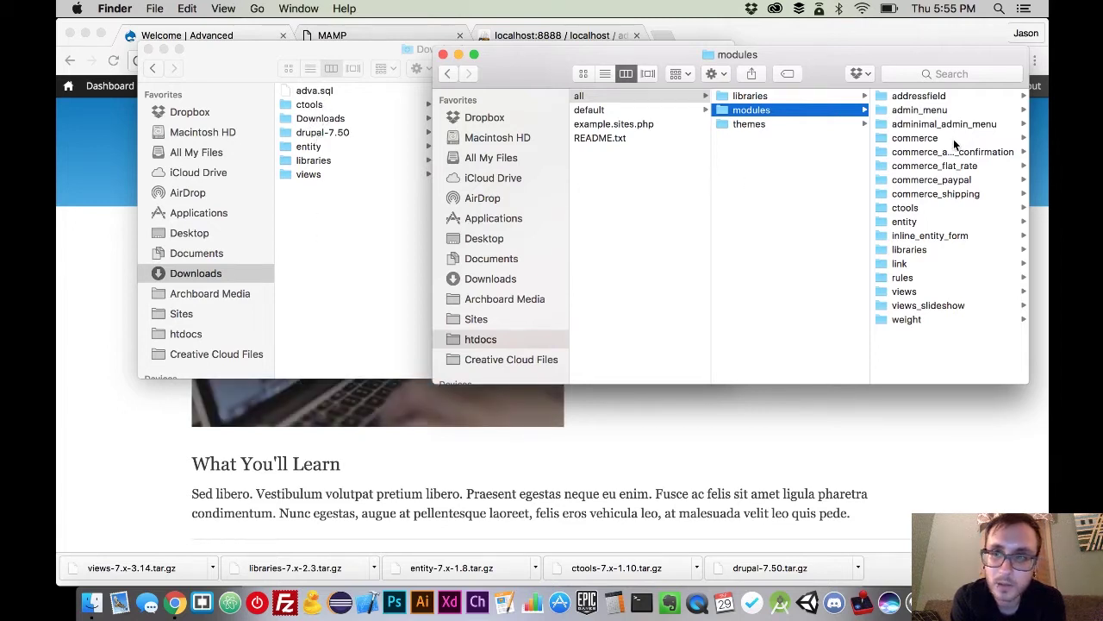
left_click(905, 208)
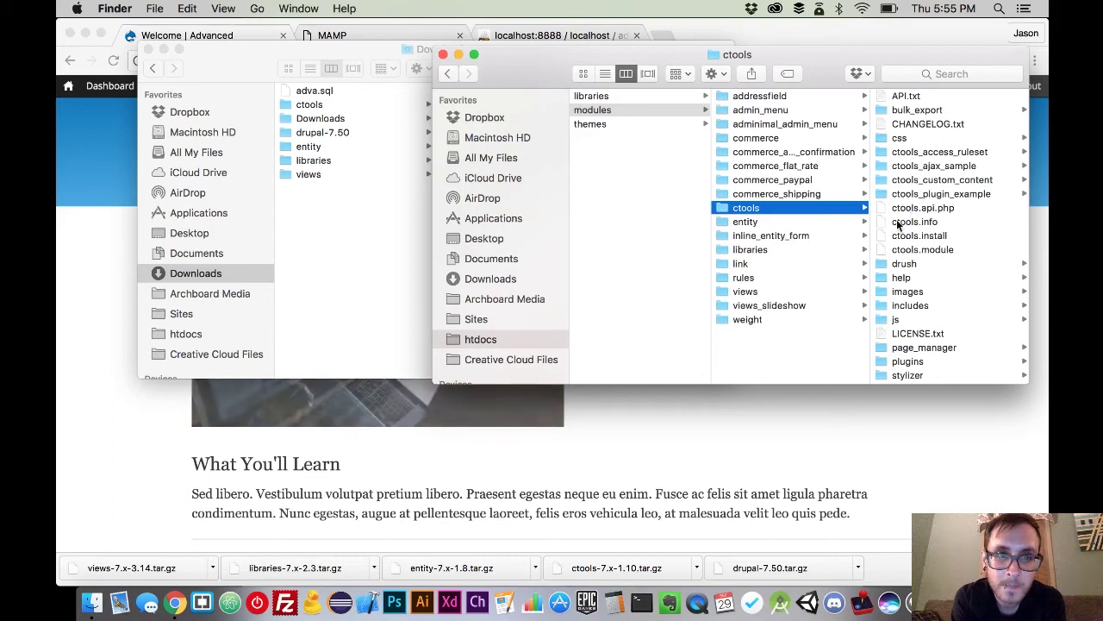
left_click(762, 223, "shift")
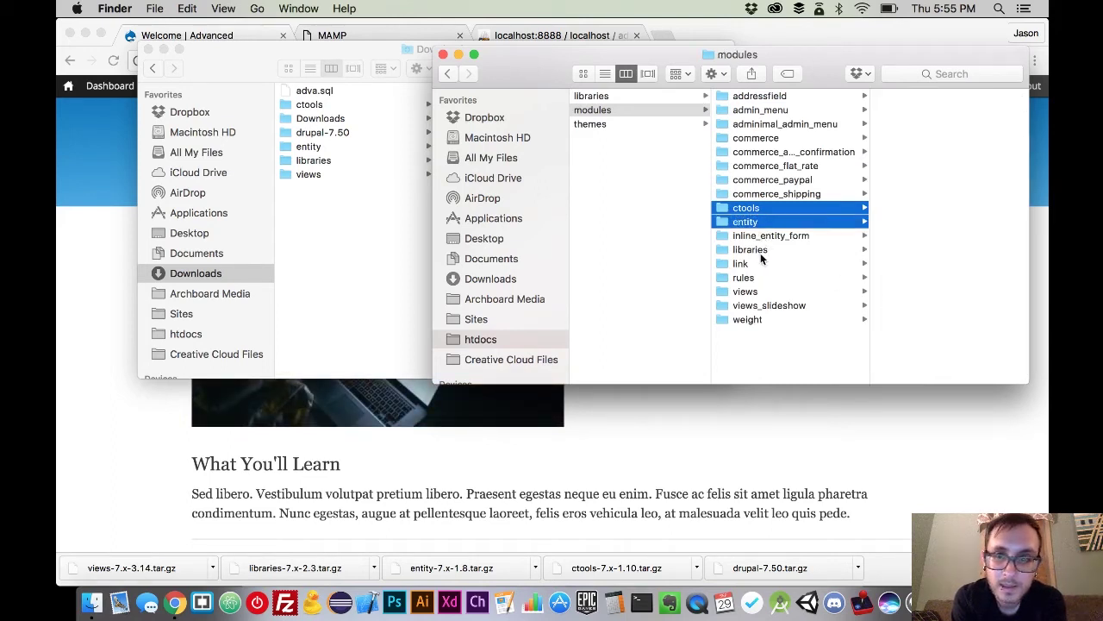
left_click(761, 250, "super")
left_click(760, 293, "super")
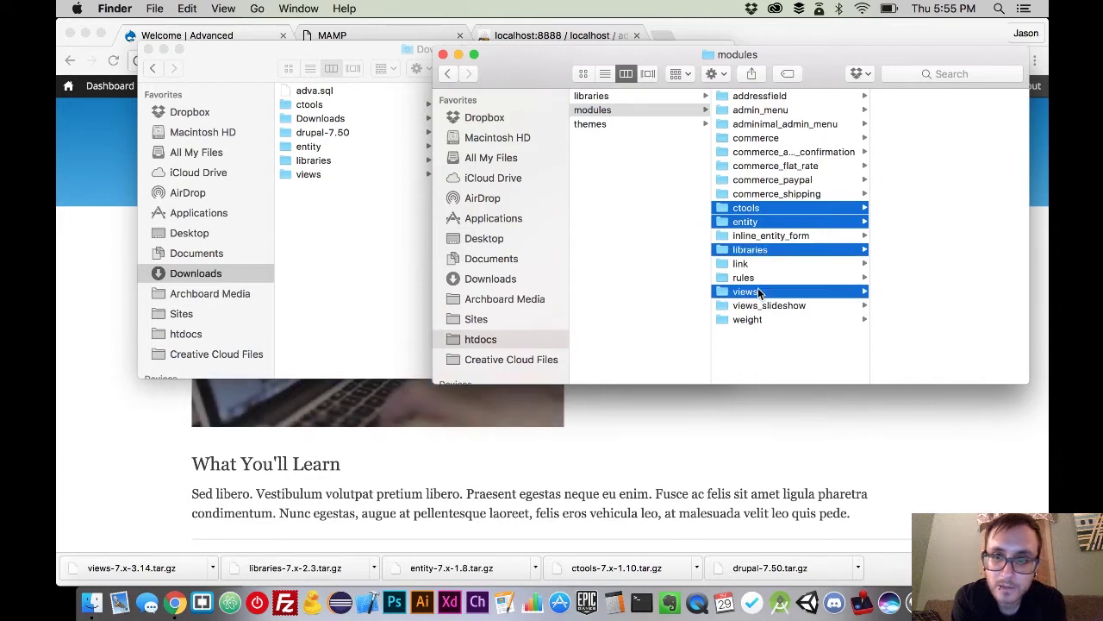
key("super+BackSpace")
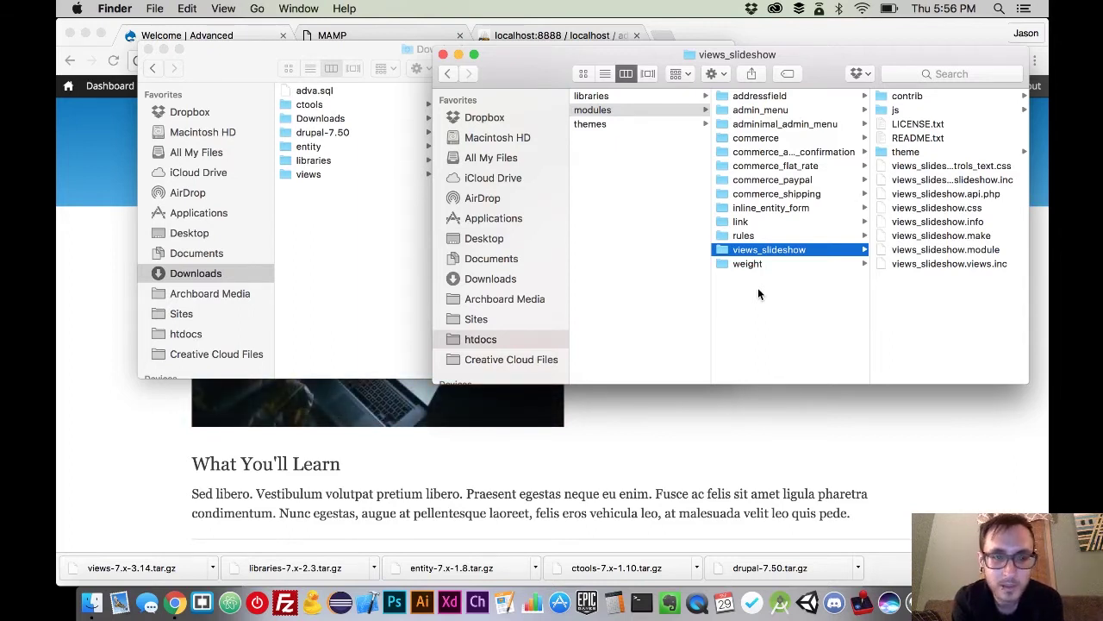
Move the new views, libraries, entity and ctools folders from Downloads into the modules folder.
left_click(315, 174)
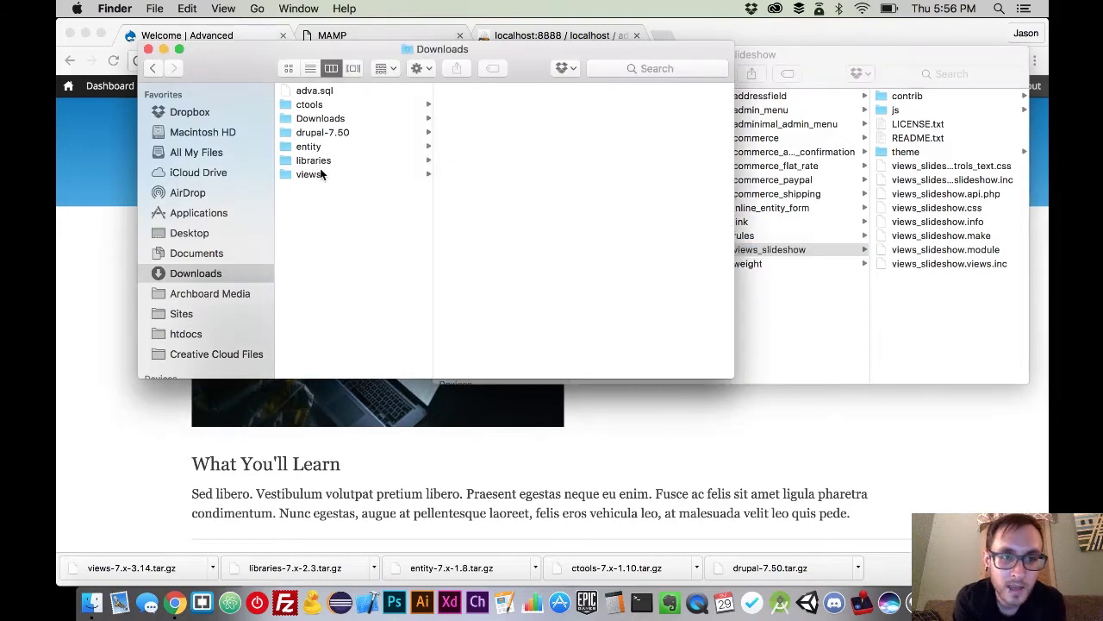
left_click(316, 174)
left_click(323, 162, "shift")
left_click(320, 147, "super")
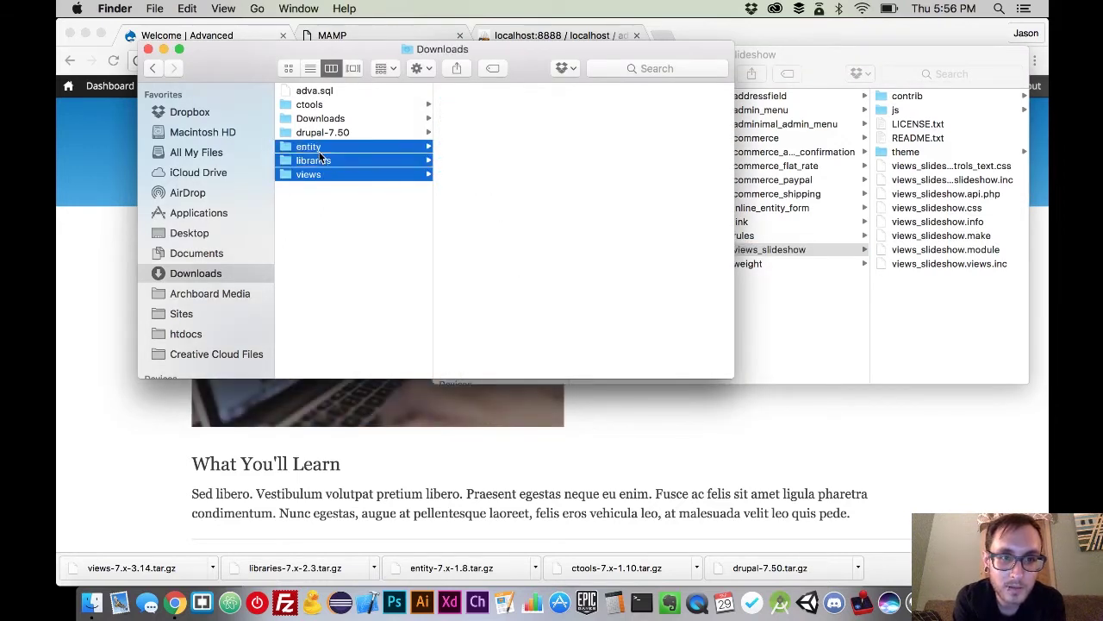
left_click(326, 105, "super")
left_click_drag(326, 166, 794, 311)
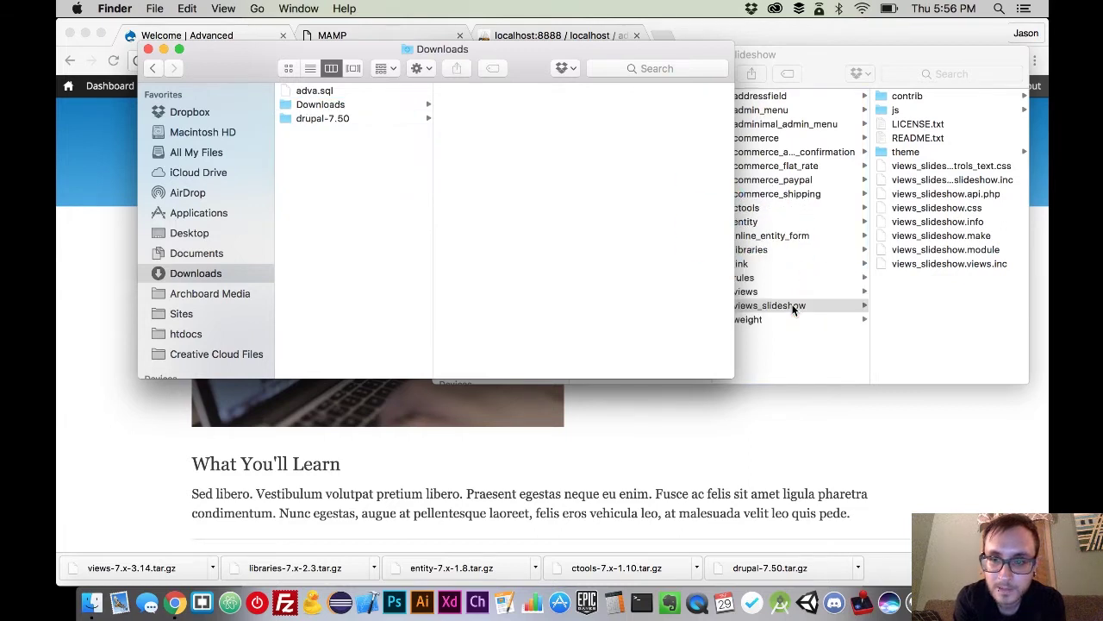
Point the Drupal site's address to update.php to start the database update utility.
left_click(638, 417)
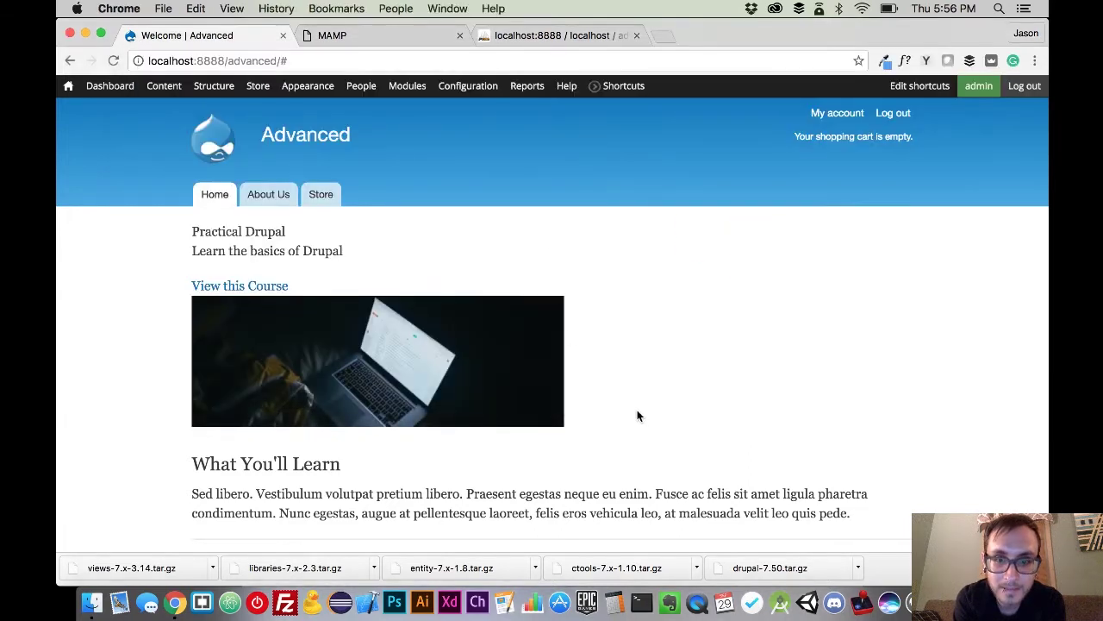
left_click(281, 62)
left_click(280, 62)
double_click(284, 61)
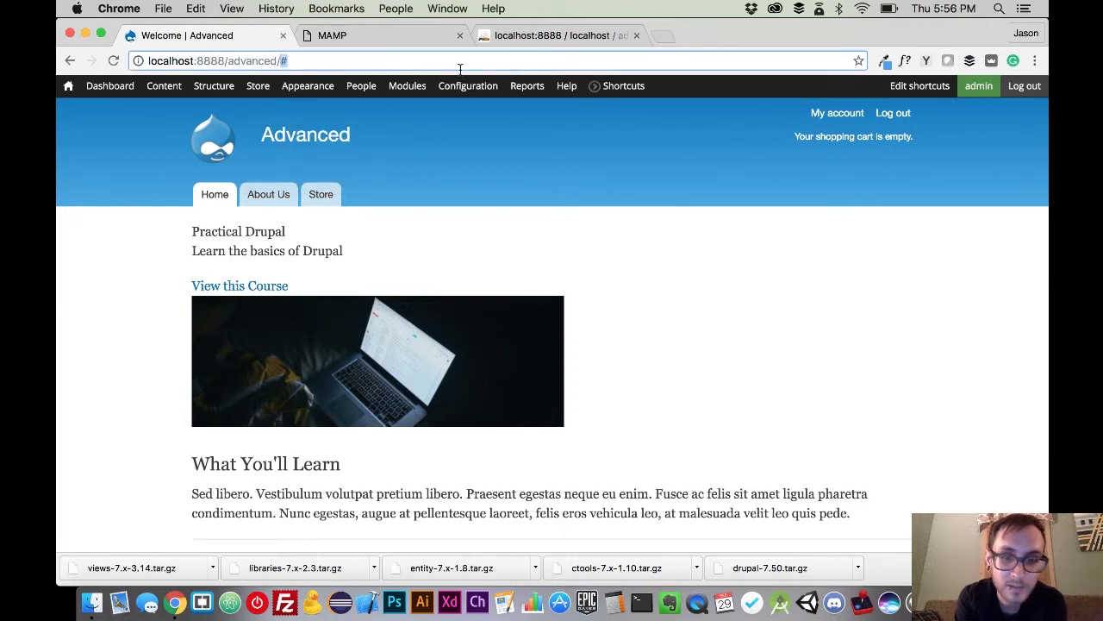
type("update")
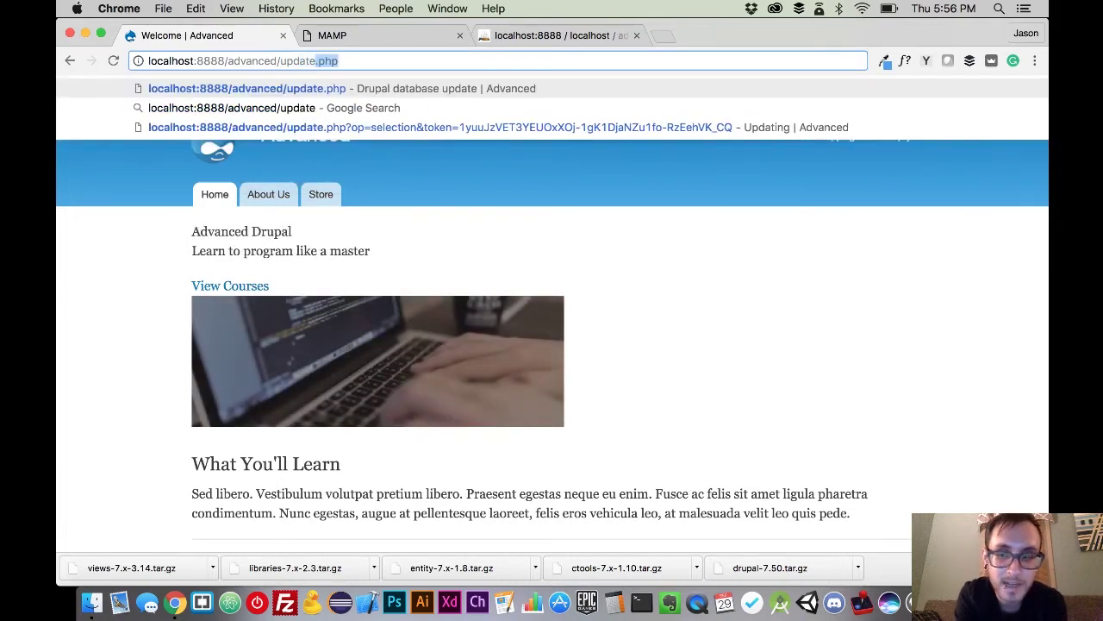
key("Return")
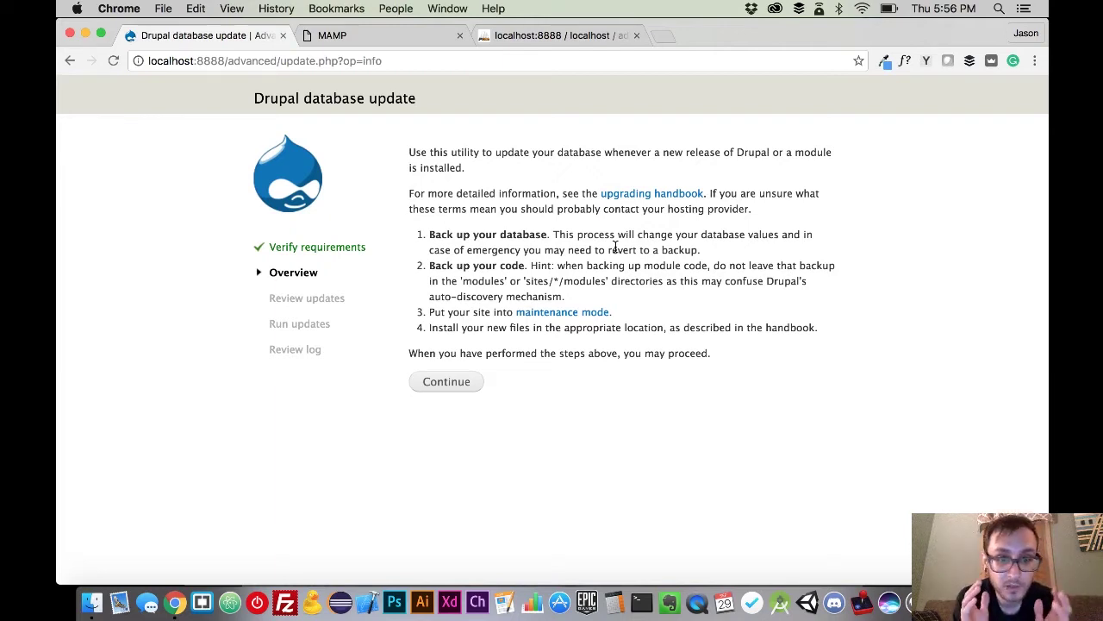
Continue past the Overview, review the one pending libraries update, and apply it.
left_click(455, 390)
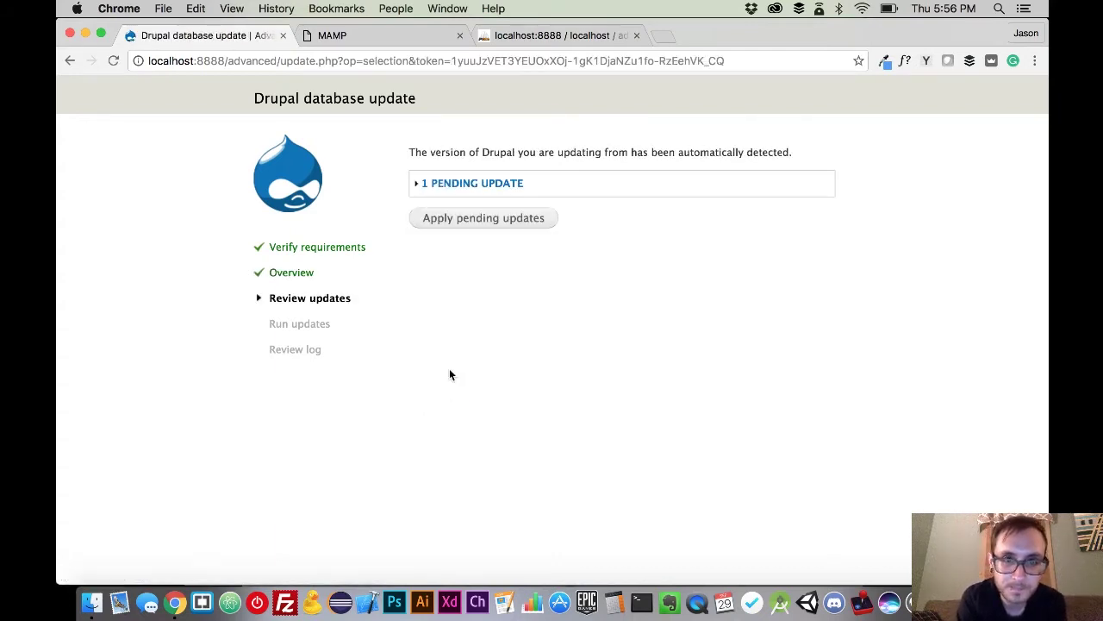
left_click(480, 183)
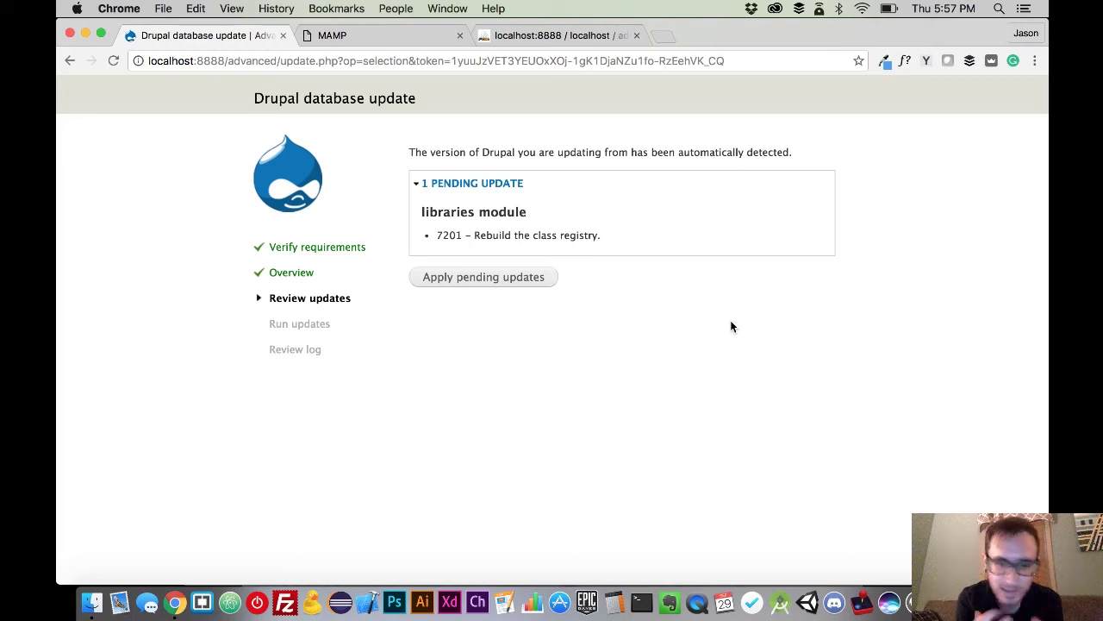
left_click(523, 279)
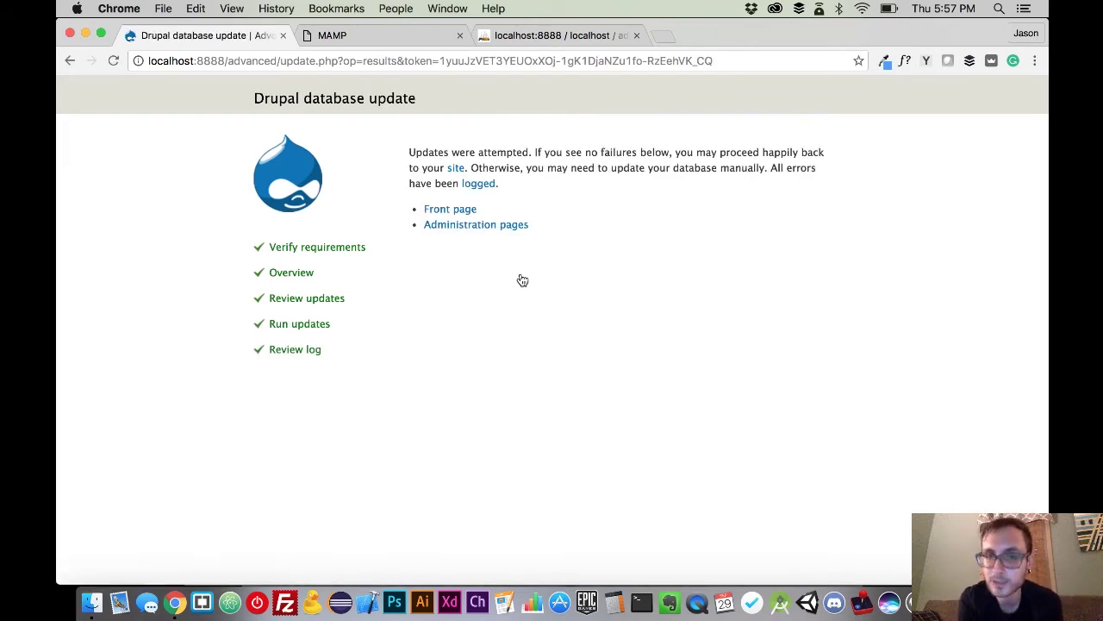
Reopen the Available updates report from the front page and review core 7.43's security update flag.
left_click(468, 215)
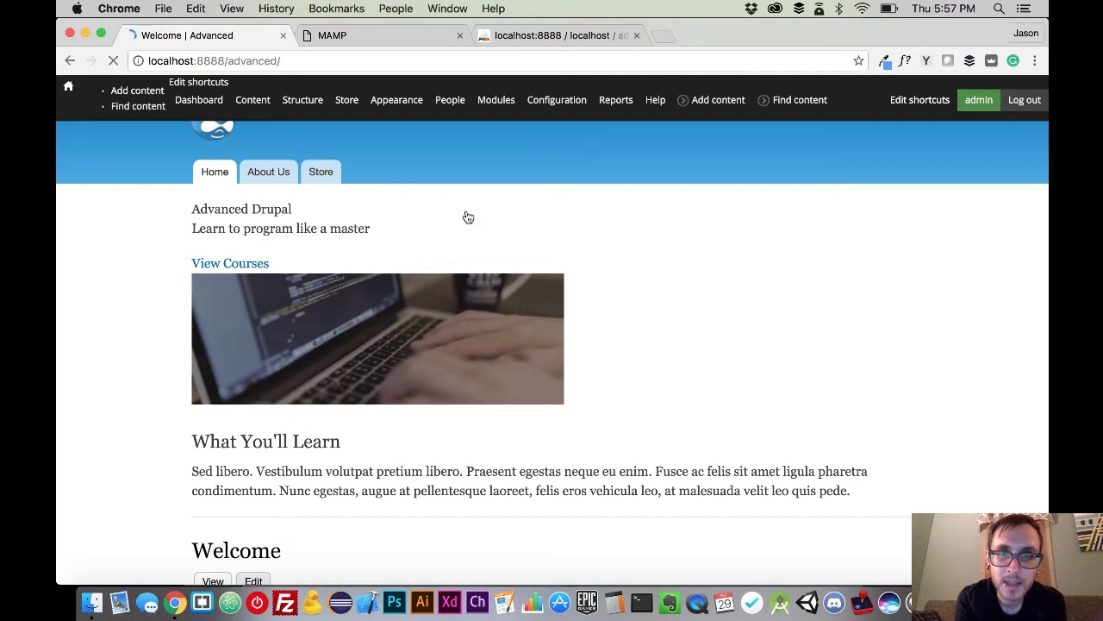
mouse_move(533, 101)
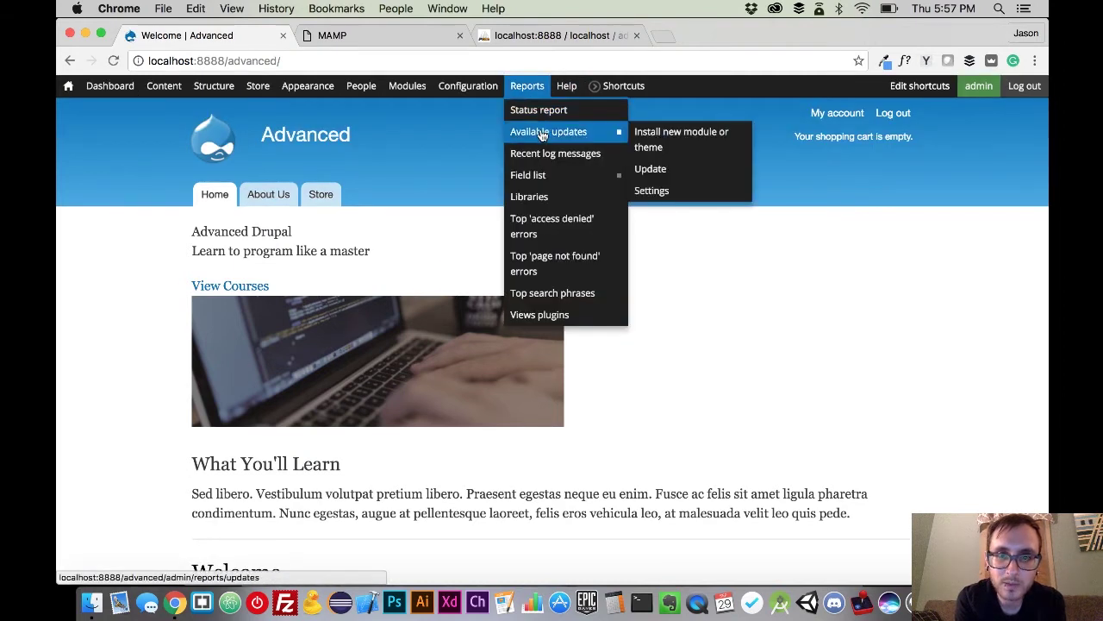
left_click(541, 134)
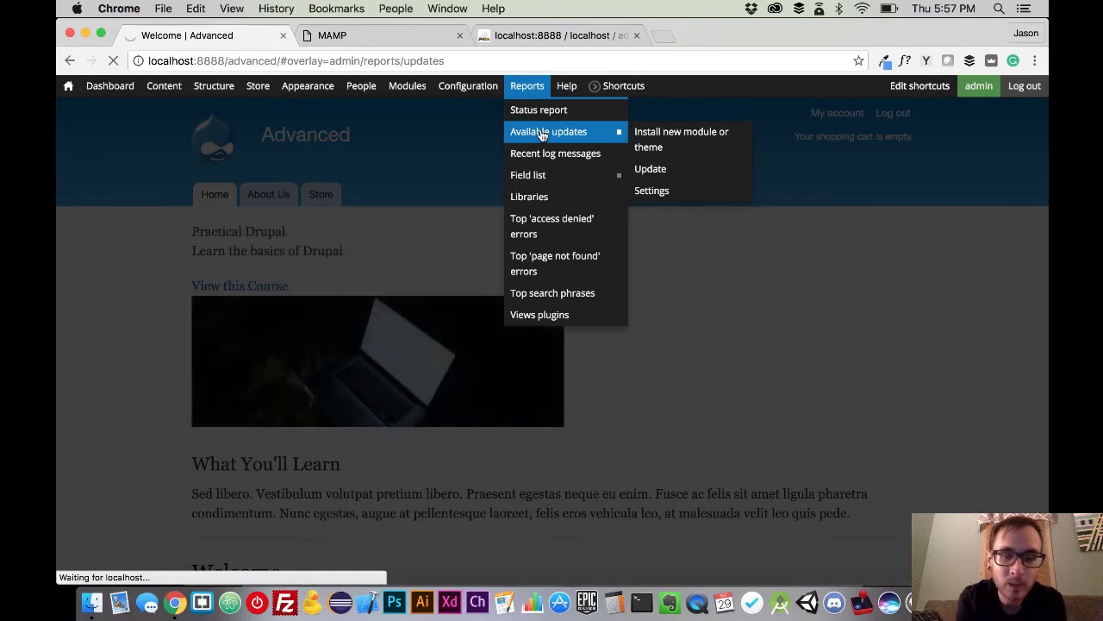
scroll(394, 425, "down", 10)
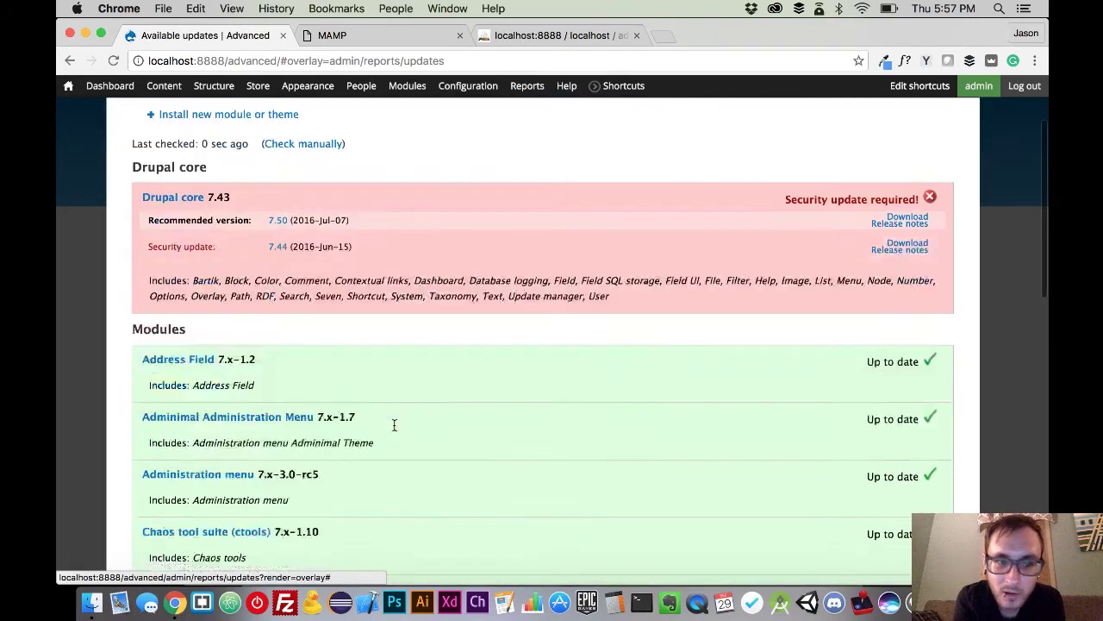
scroll(394, 425, "down", 5)
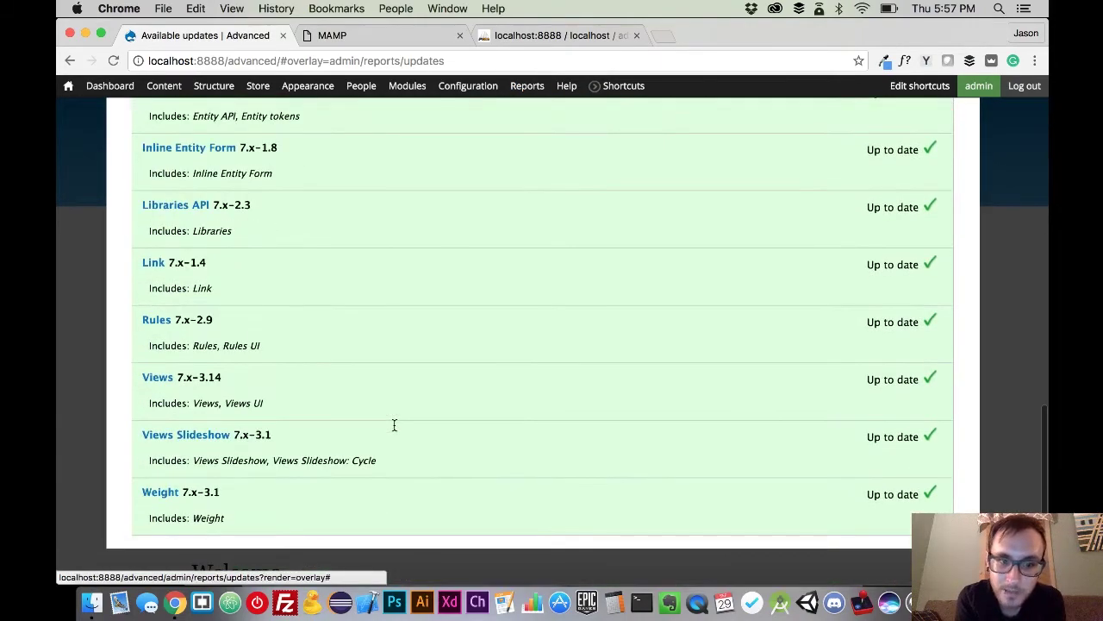
scroll(394, 425, "up", 6)
scroll(394, 425, "up", 5)
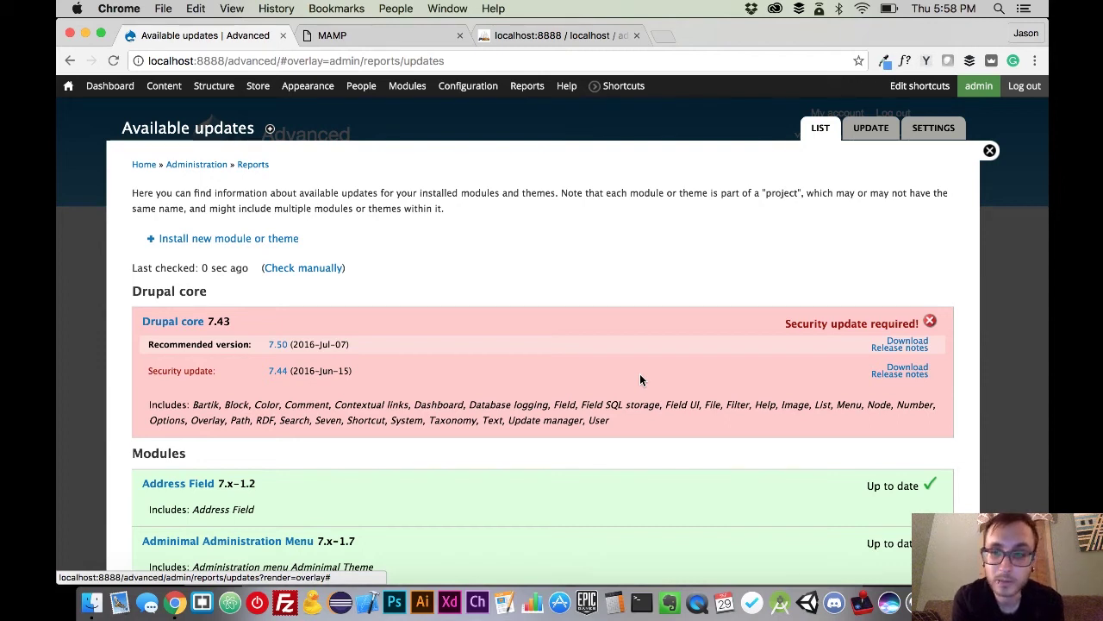
Open the Drupal 7.50 release notes in a new tab and read through them.
left_click(897, 354, "super")
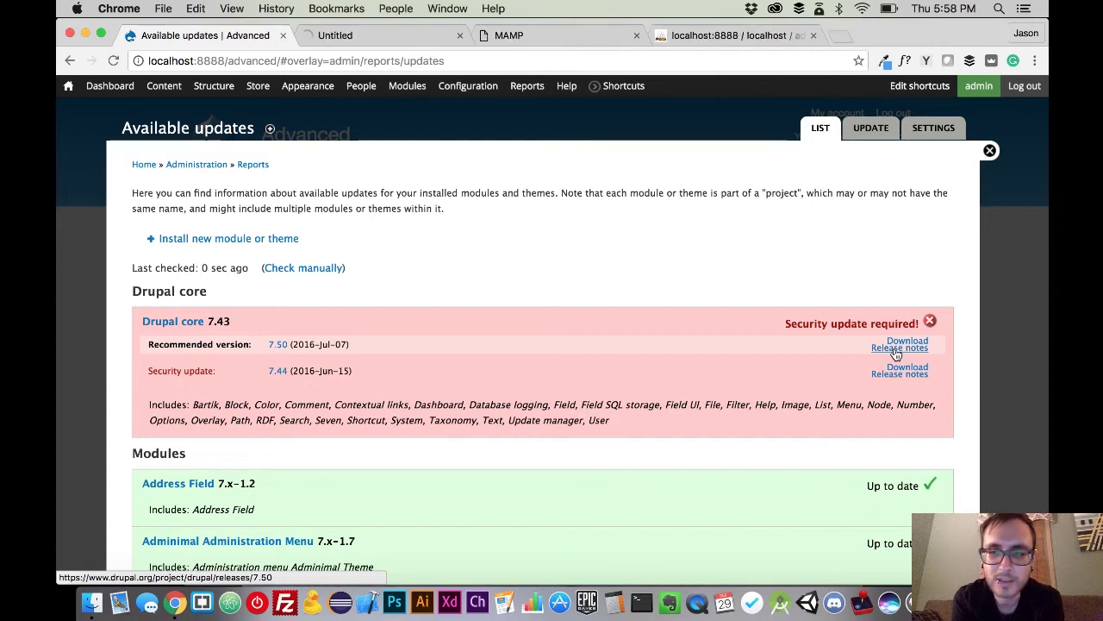
left_click(388, 35)
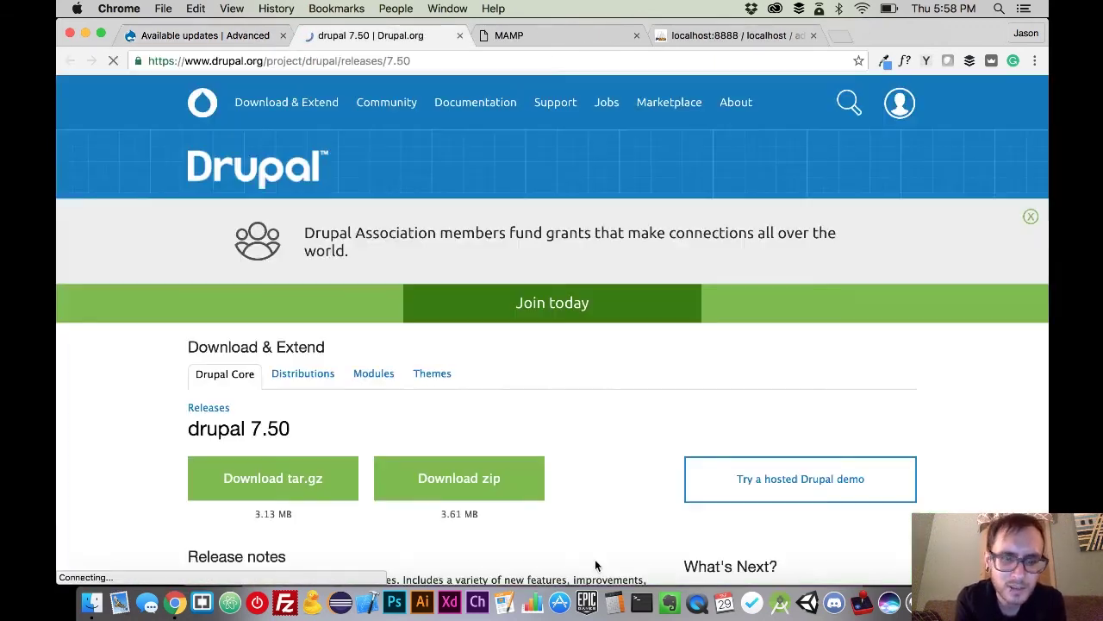
scroll(595, 562, "down", 5)
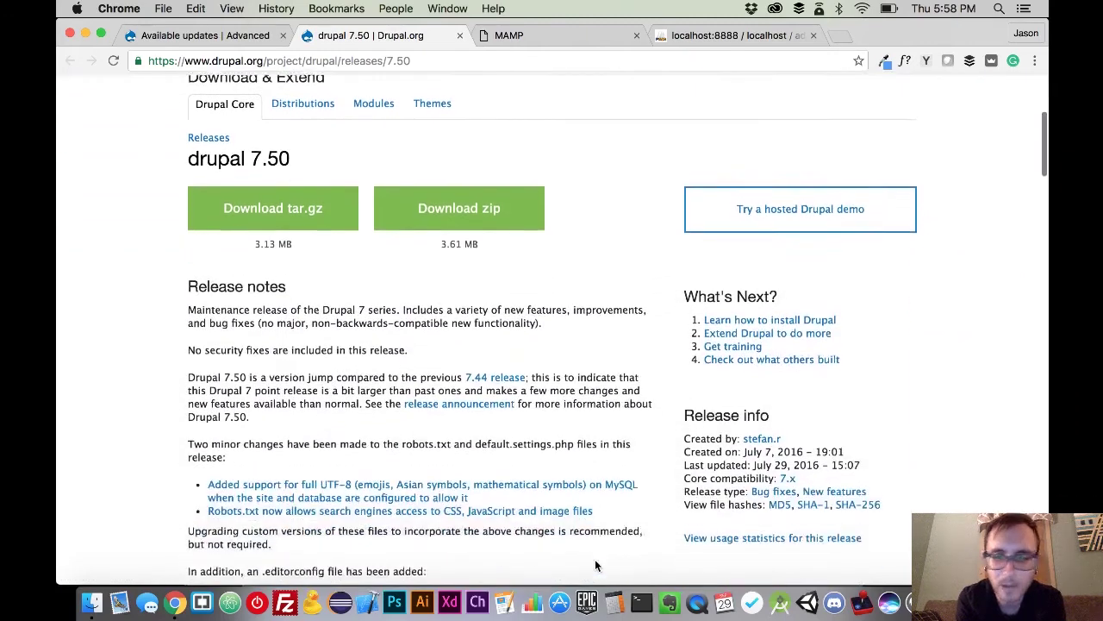
scroll(595, 566, "down", 2)
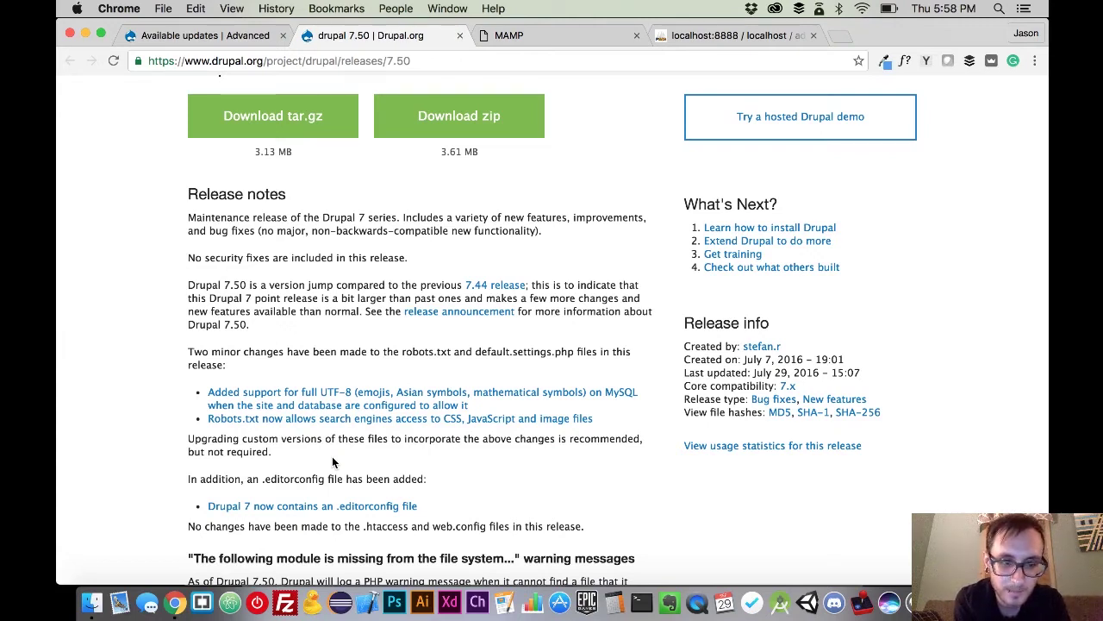
scroll(333, 463, "down", 2)
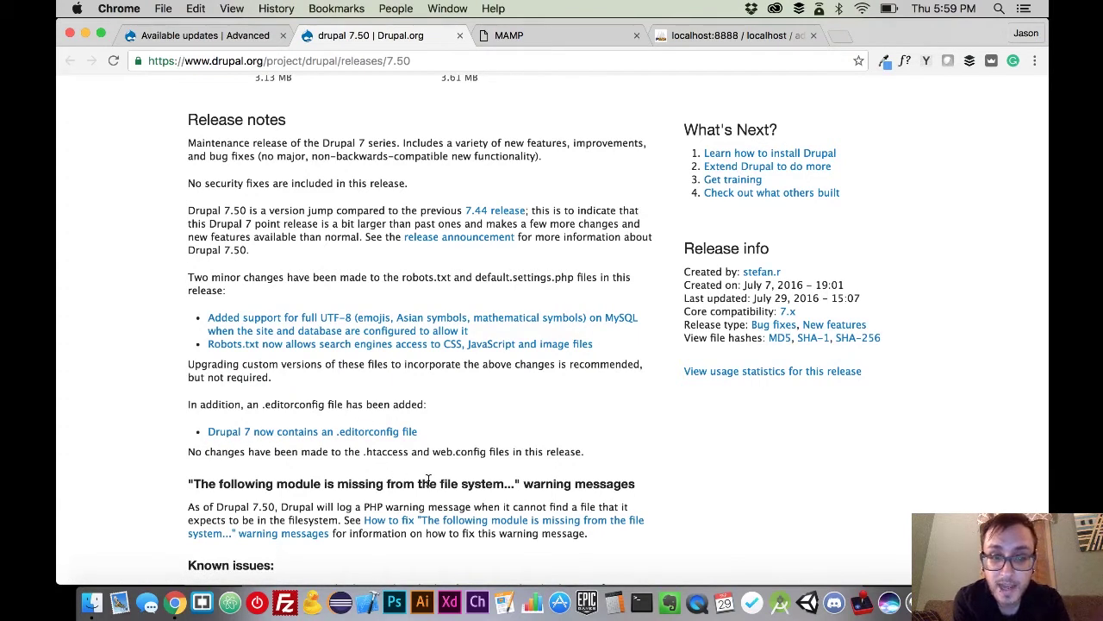
In Finder, open the downloaded drupal-7.50 folder and preview its hidden .htaccess file.
key("super+Tab")
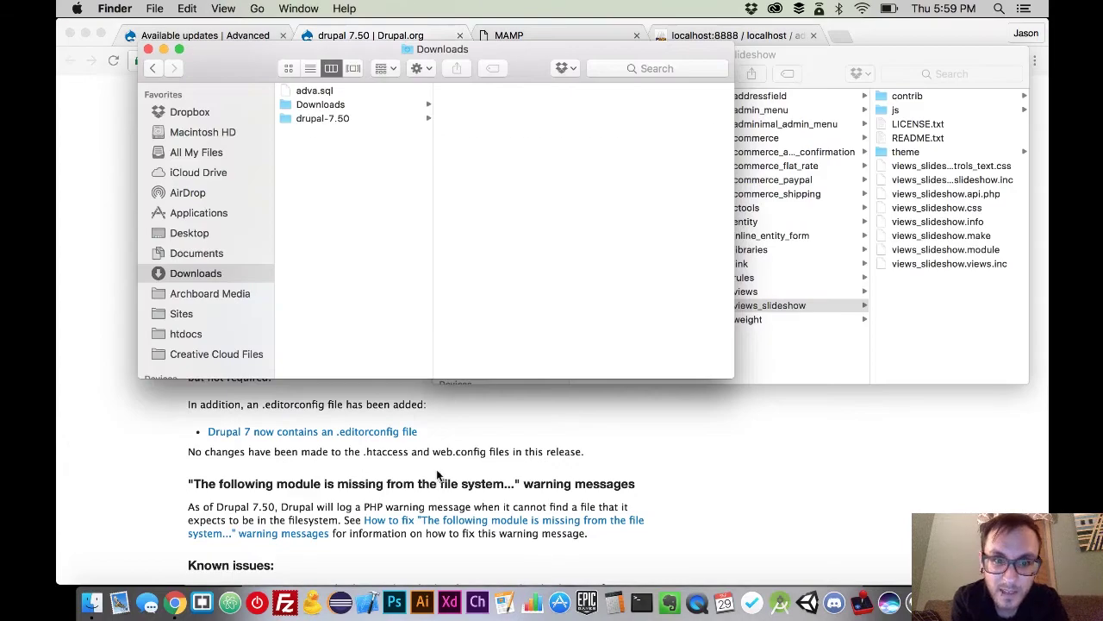
key("super+Tab")
key("super+Tab")
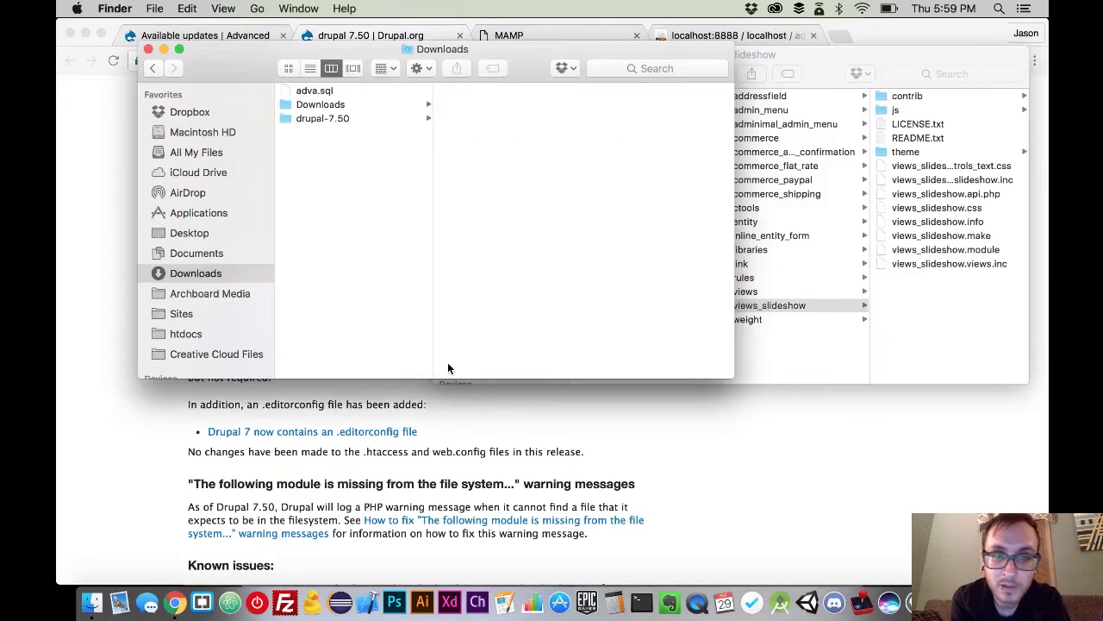
left_click(321, 118)
left_click(479, 120)
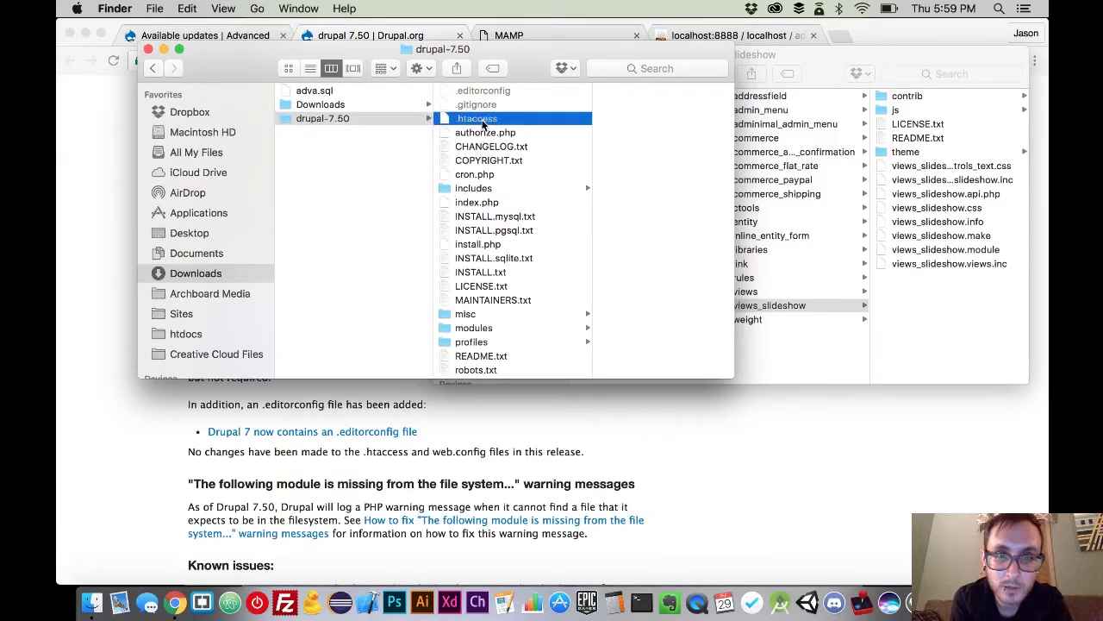
scroll(545, 342, "down", 5)
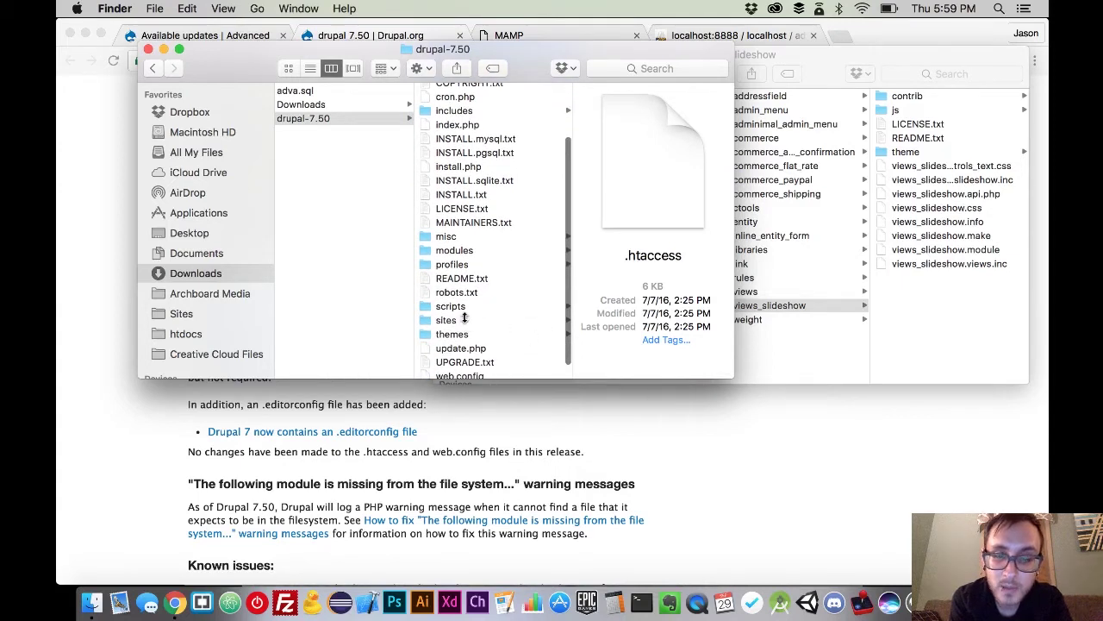
Look inside the sites folder of the drupal-7.50 download.
left_click(457, 321)
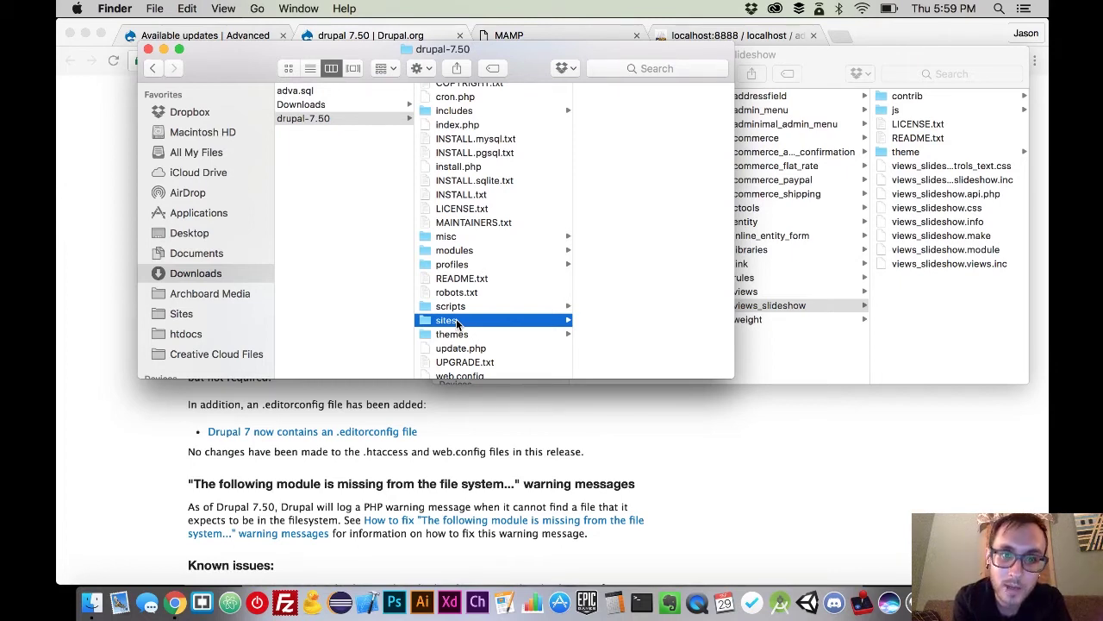
scroll(457, 323, "up", 3)
scroll(457, 325, "down", 3)
scroll(457, 324, "down", 2)
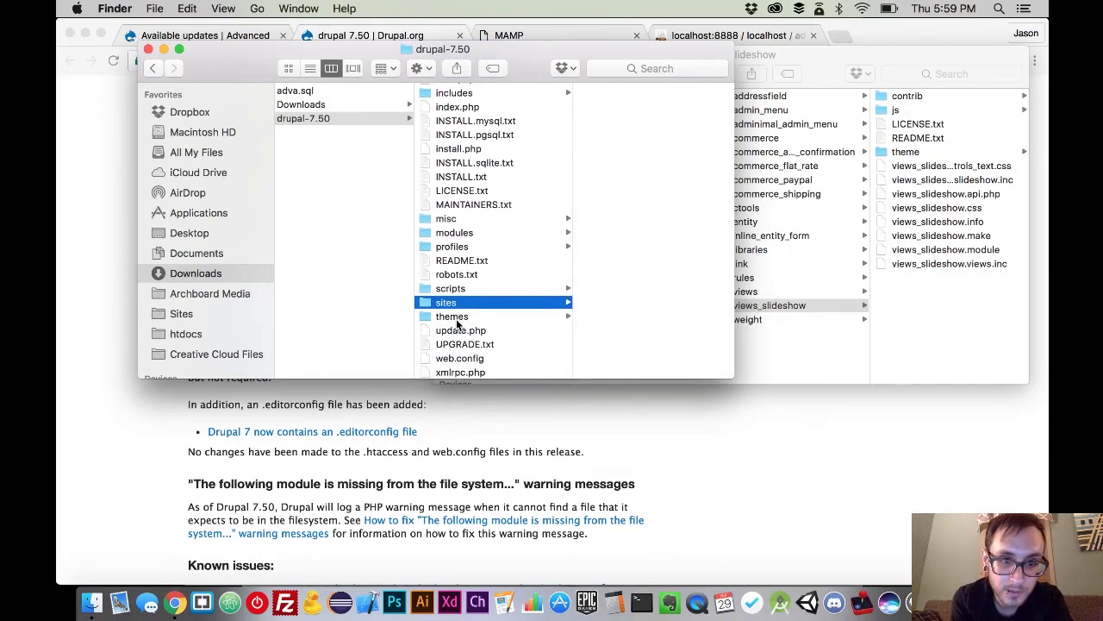
Glance back at the release notes, then step through the drupal-7.50 files down to xmlrpc.php.
left_click(130, 405)
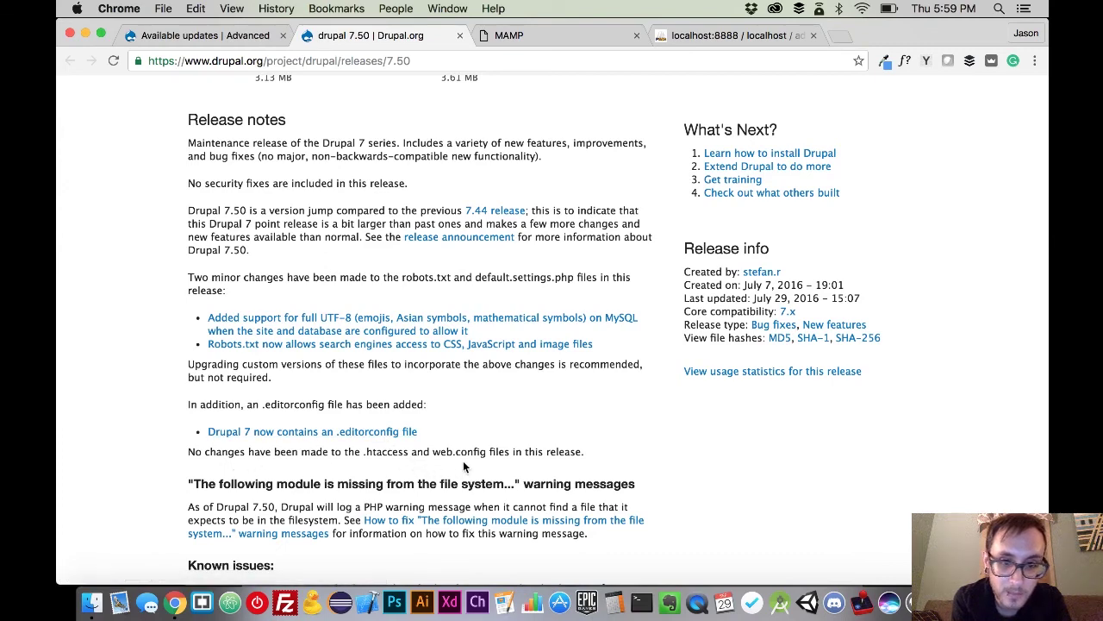
key("super+Tab")
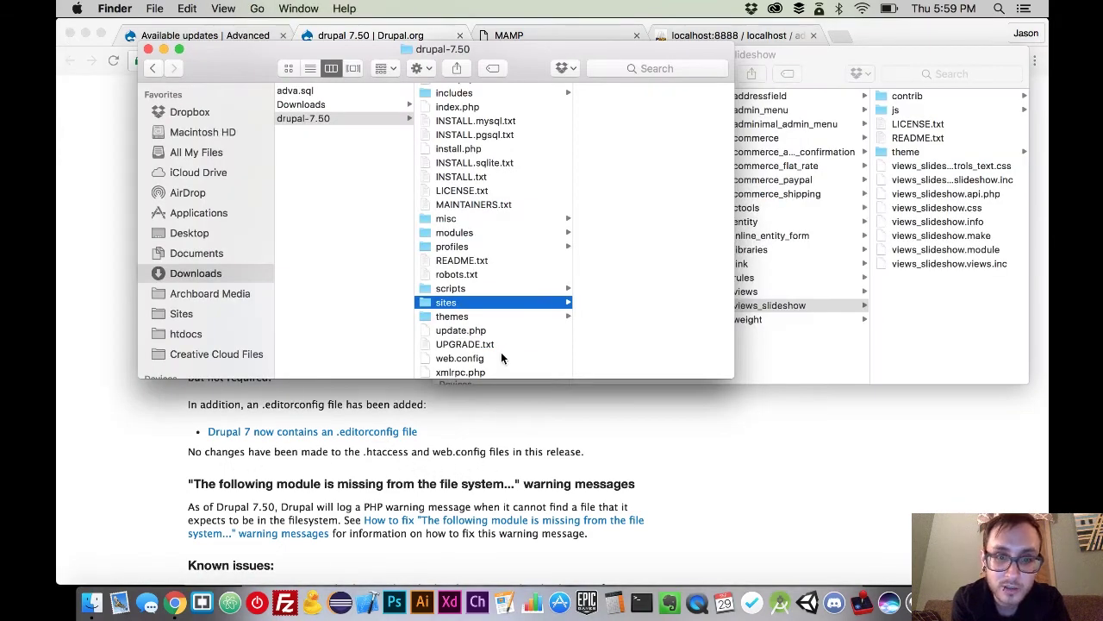
left_click(478, 358)
type(".h")
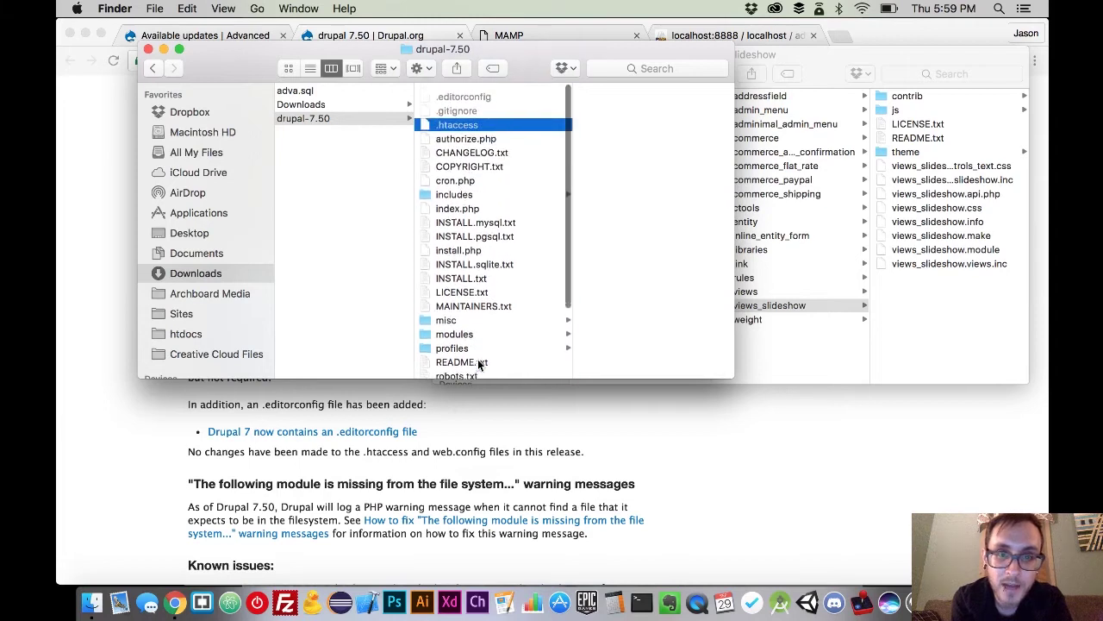
key("Down")
key("Down")
key("Down")
key("Down")
key("Down")
key("Down")
key("Down")
key("Down")
key("Down")
key("Down")
key("Down")
key("Down")
key("Down")
key("Down")
key("Down")
key("Down")
key("Down")
key("Down")
key("Down")
key("Down")
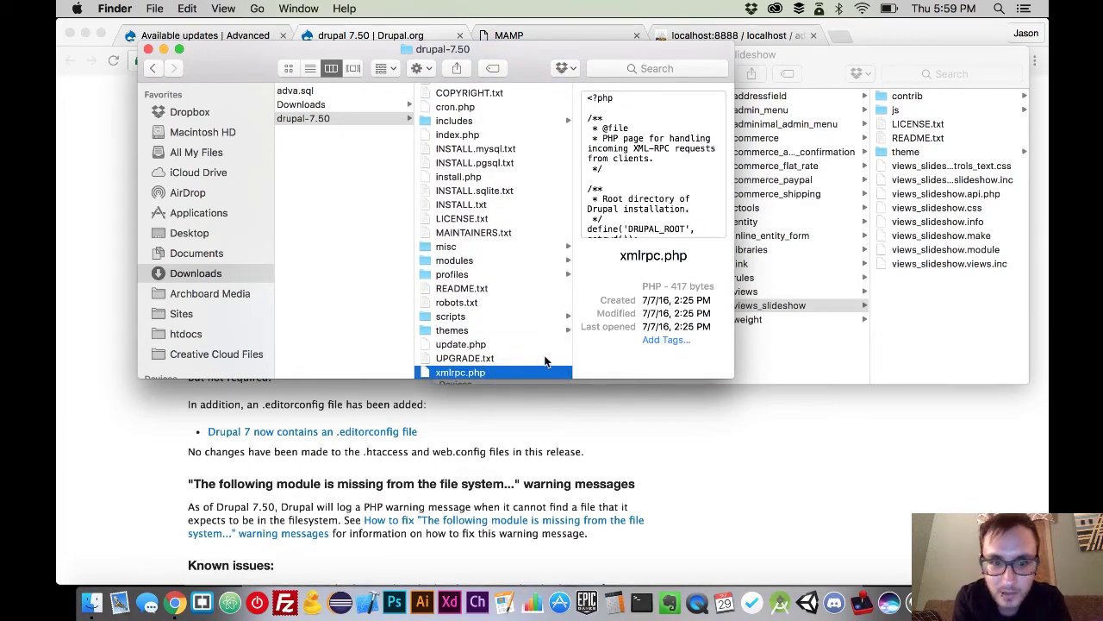
Select every item in the advanced site folder except sites and web.config.
left_click(804, 363)
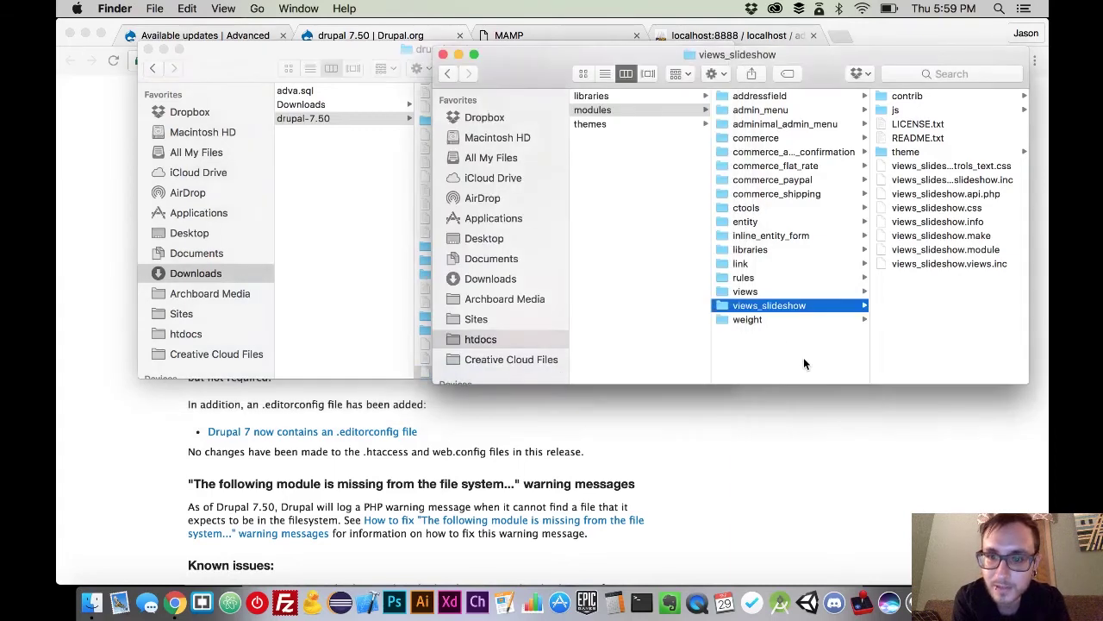
scroll(803, 363, "left", 5)
scroll(804, 357, "left", 2)
left_click(756, 304)
key("super+a")
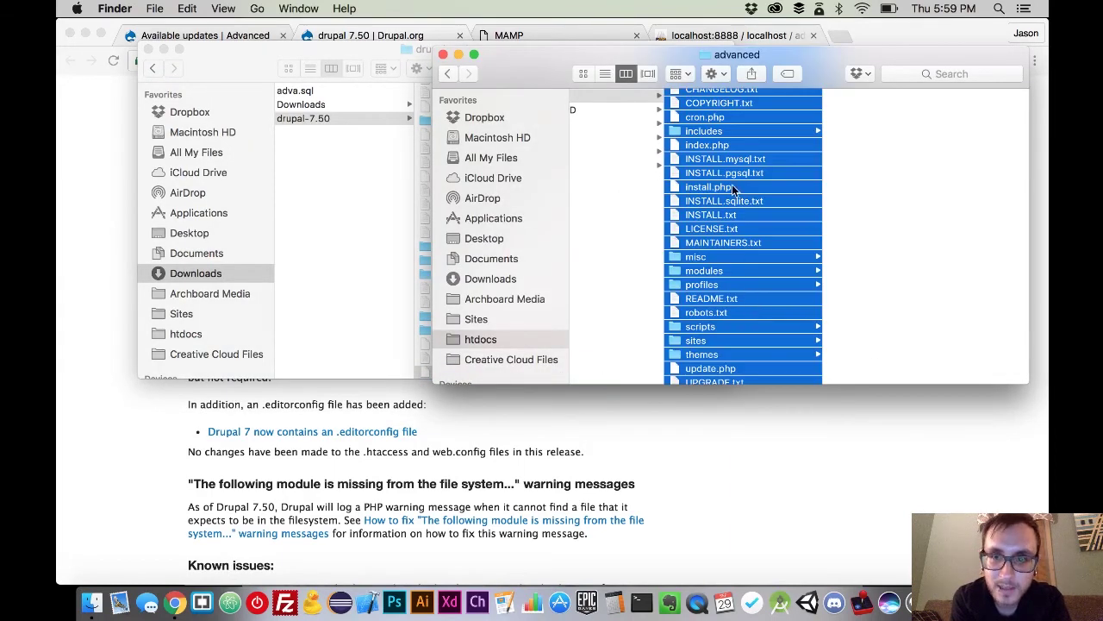
scroll(733, 129, "up", 3)
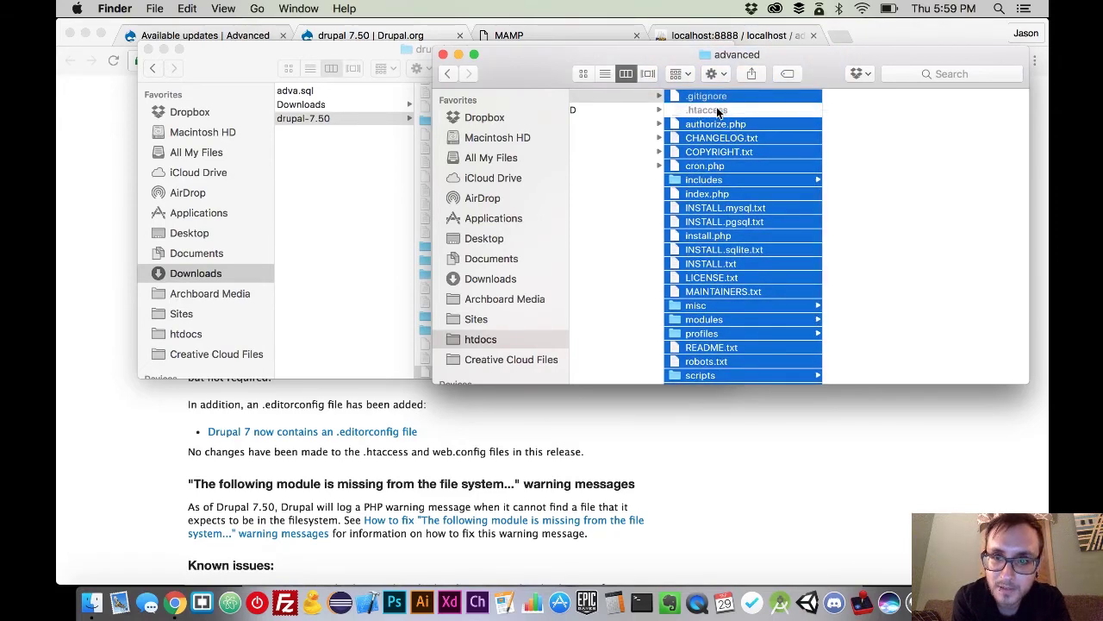
scroll(720, 363, "down", 1)
scroll(721, 363, "down", 2)
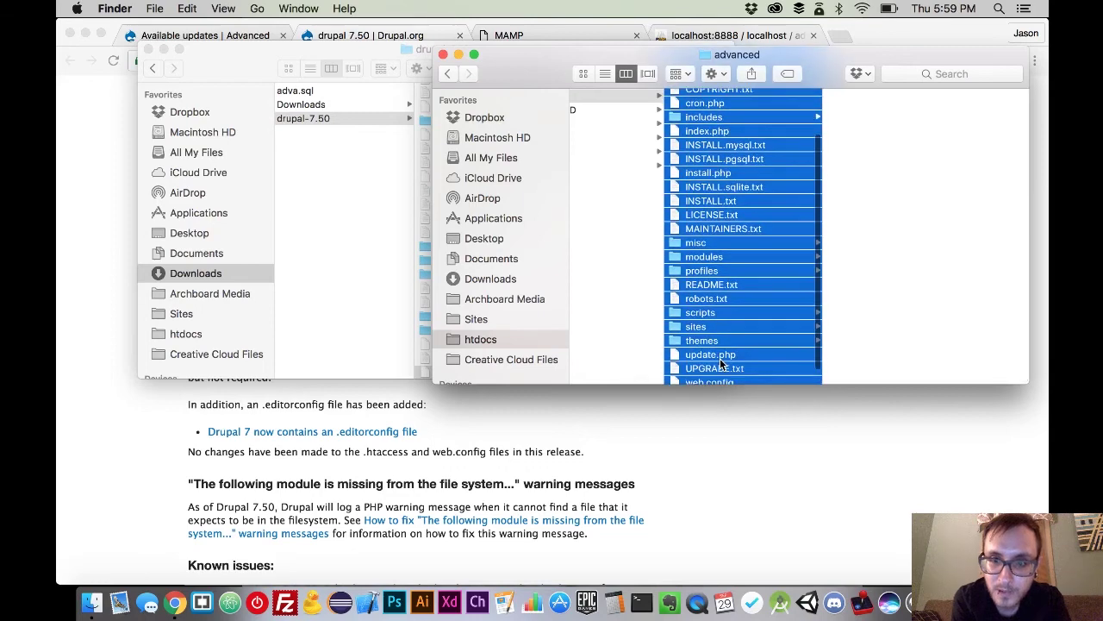
left_click(698, 331, "super")
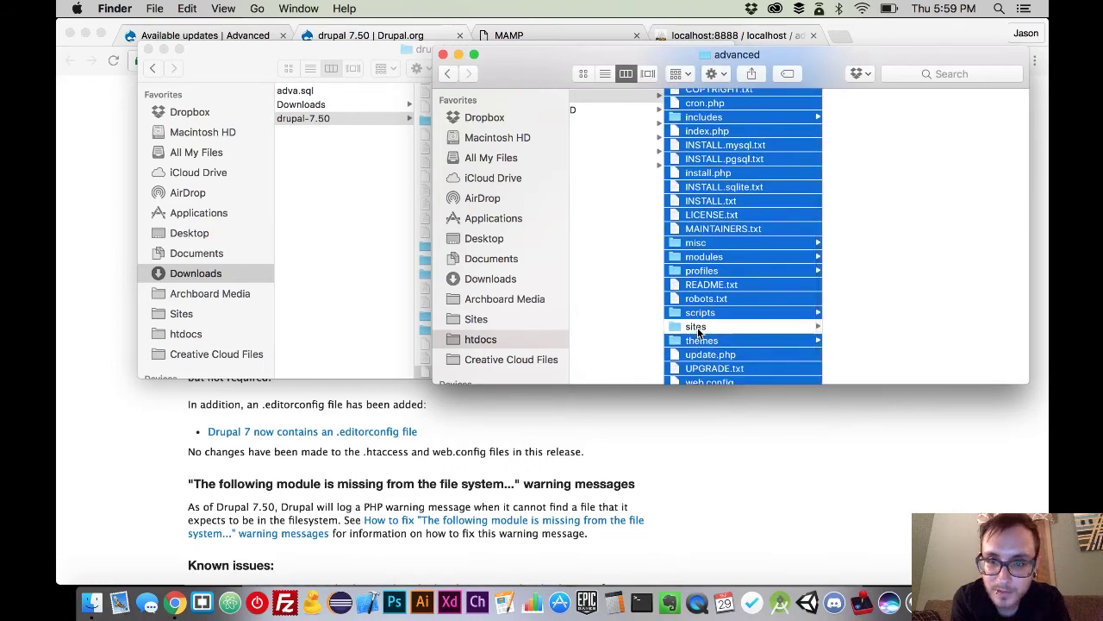
scroll(742, 378, "down", 1)
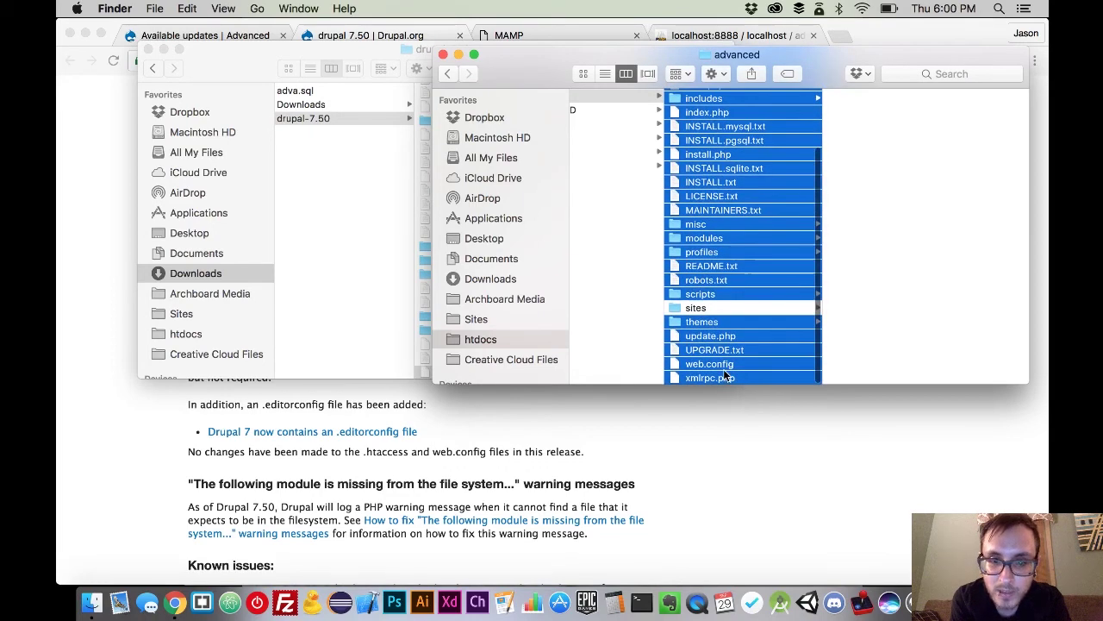
left_click(750, 363, "super")
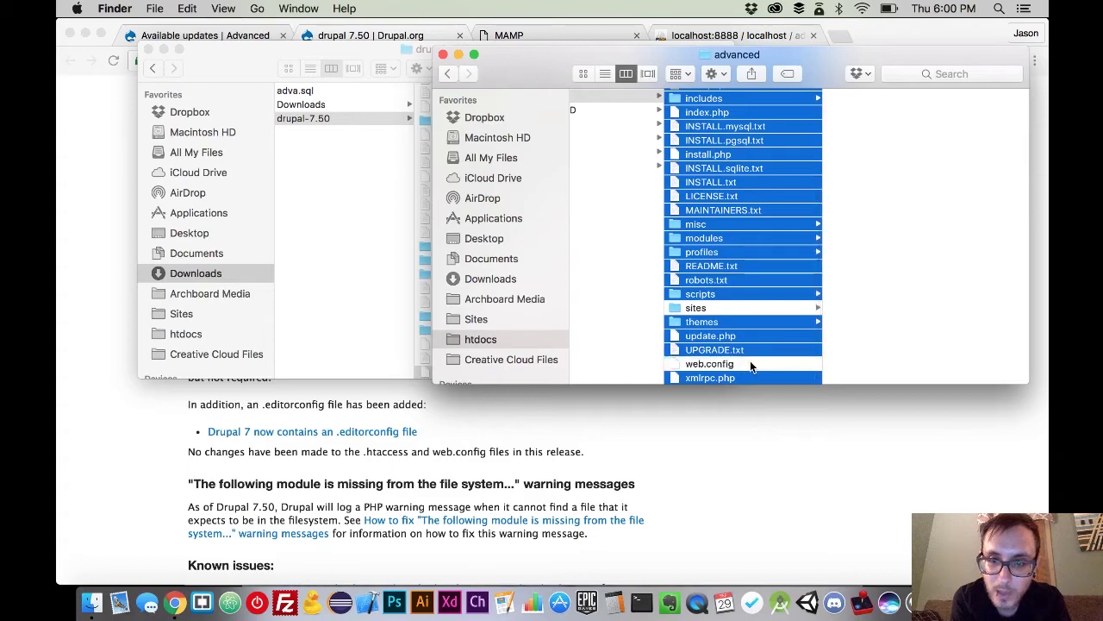
Delete the selected old core files, leaving only .htaccess, sites and web.config.
scroll(784, 146, "up", 3)
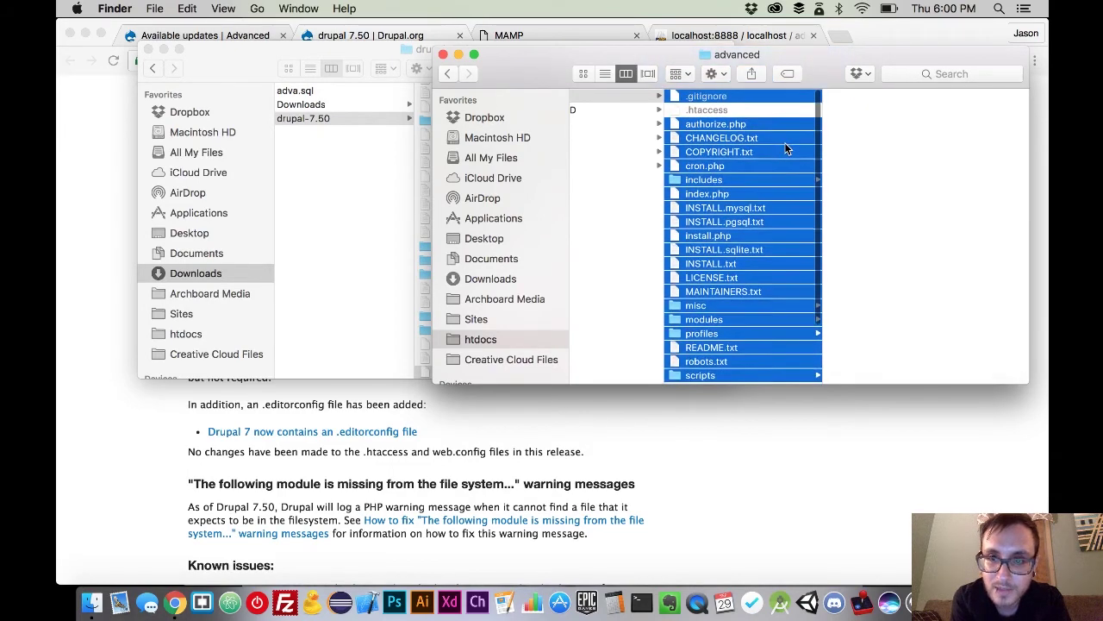
scroll(784, 148, "down", 2)
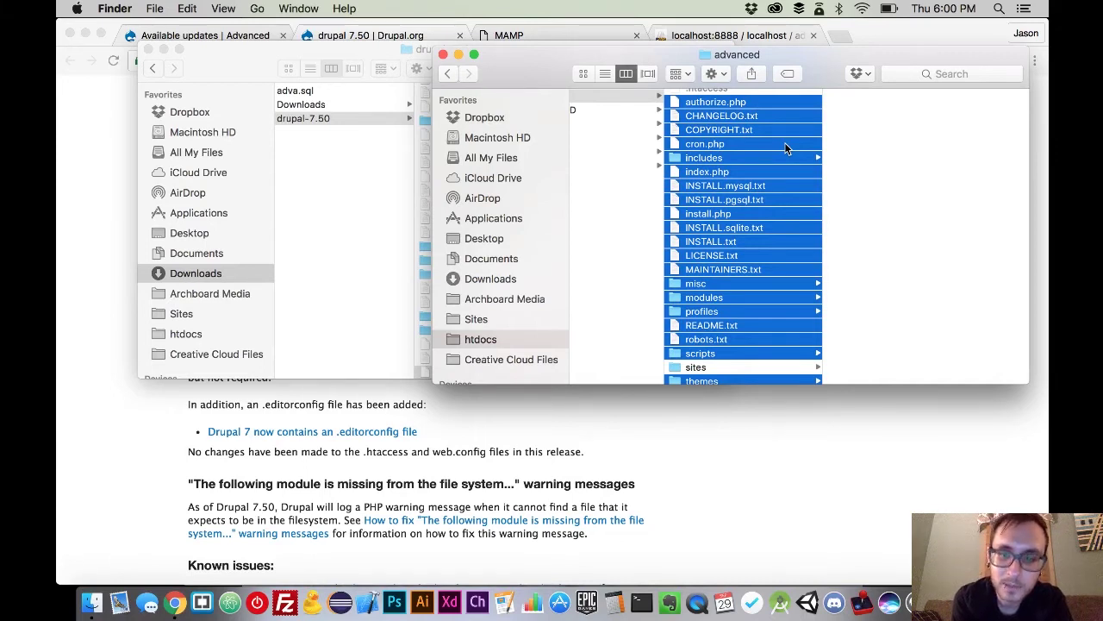
key("super+BackSpace")
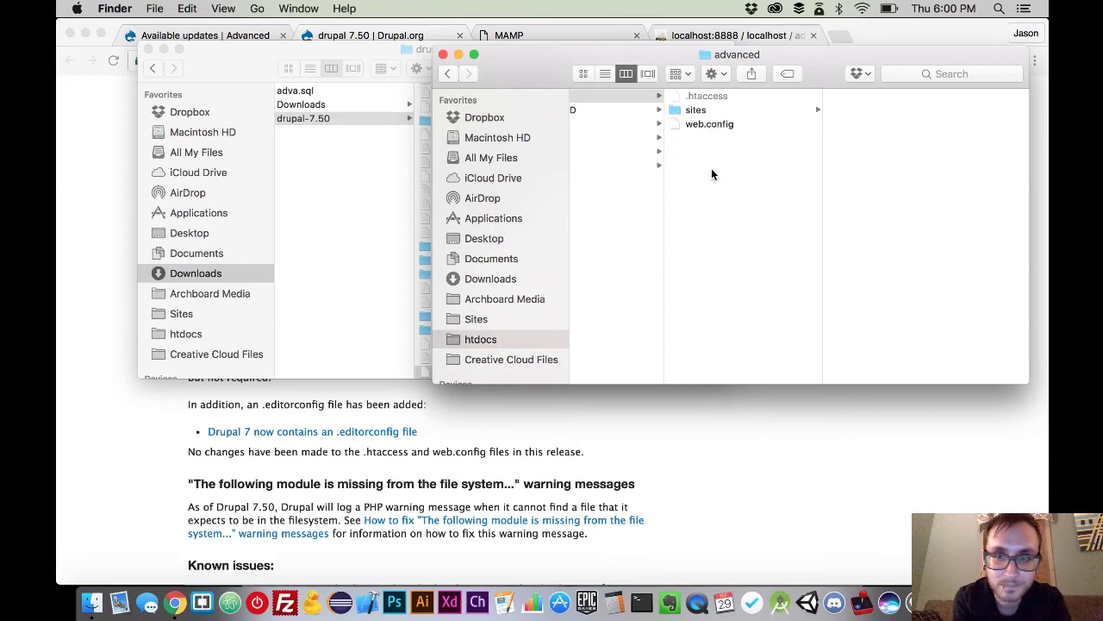
left_click(754, 505)
Reload the Available updates page, now returning 403 Forbidden, and return to the drupal-7.50 download.
left_click(182, 38)
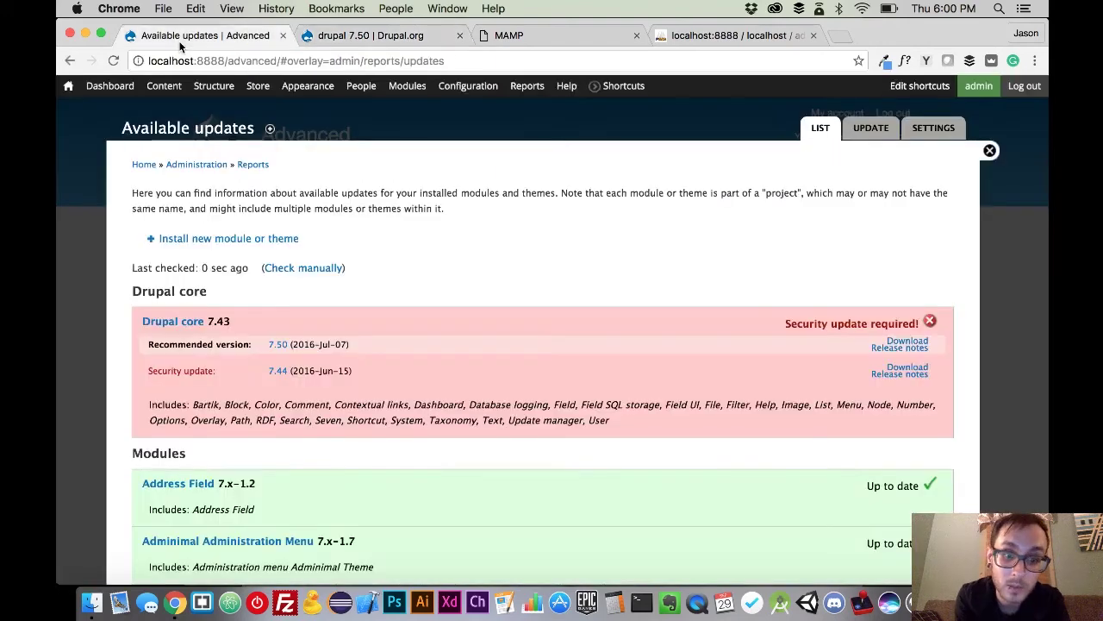
key("super+r")
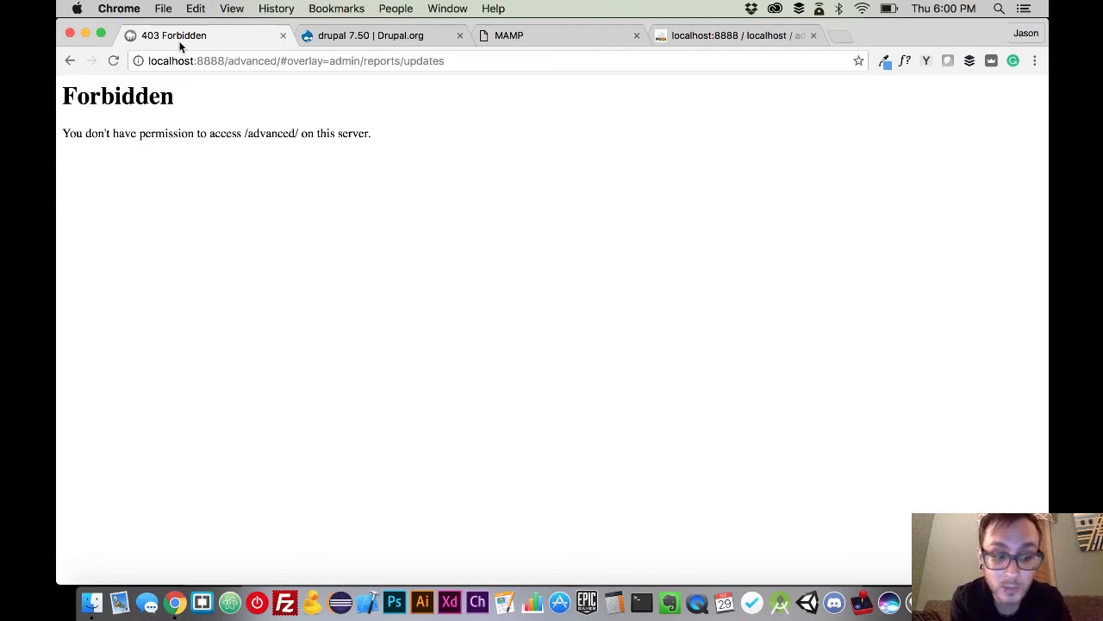
key("super+Tab")
left_click(316, 233)
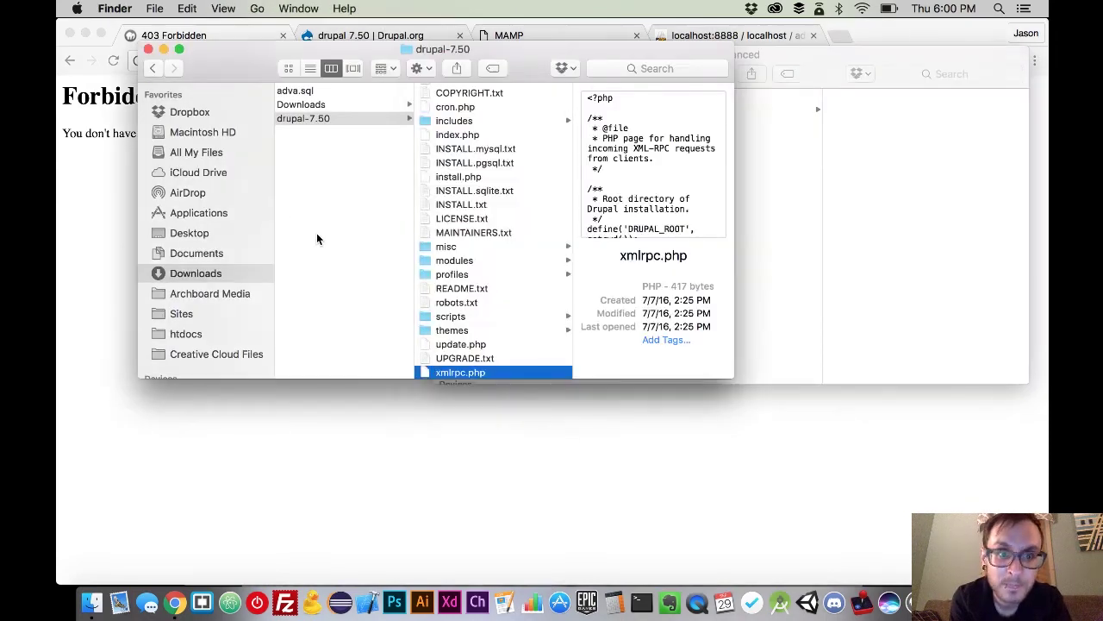
Move all drupal-7.50 files and folders into the advanced site folder.
left_click(483, 274)
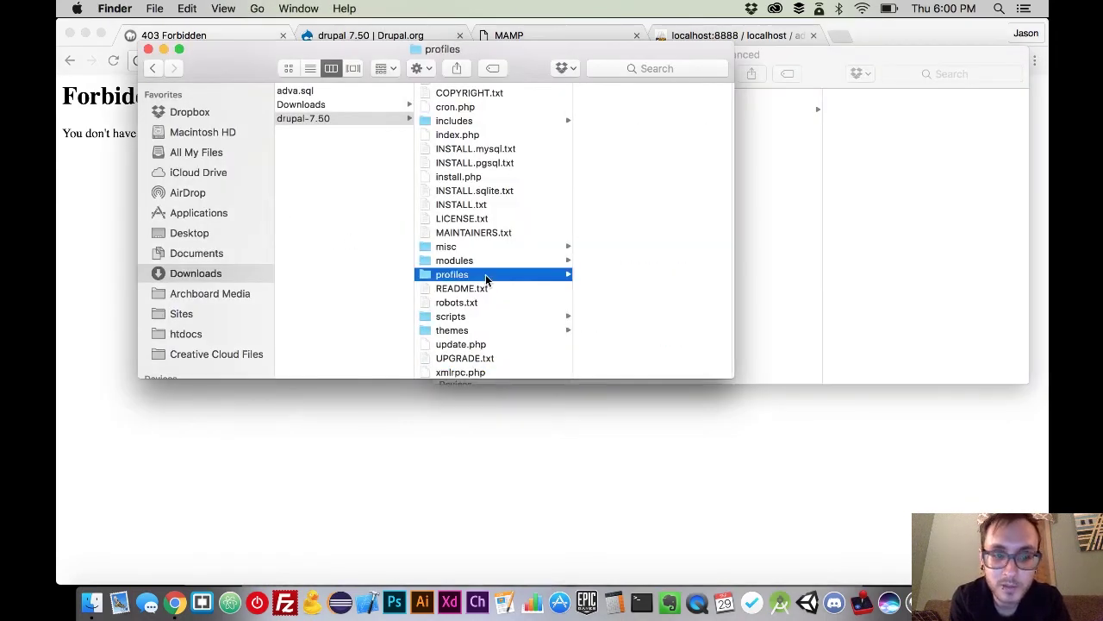
left_click(803, 55)
left_click(419, 262)
key("super+a")
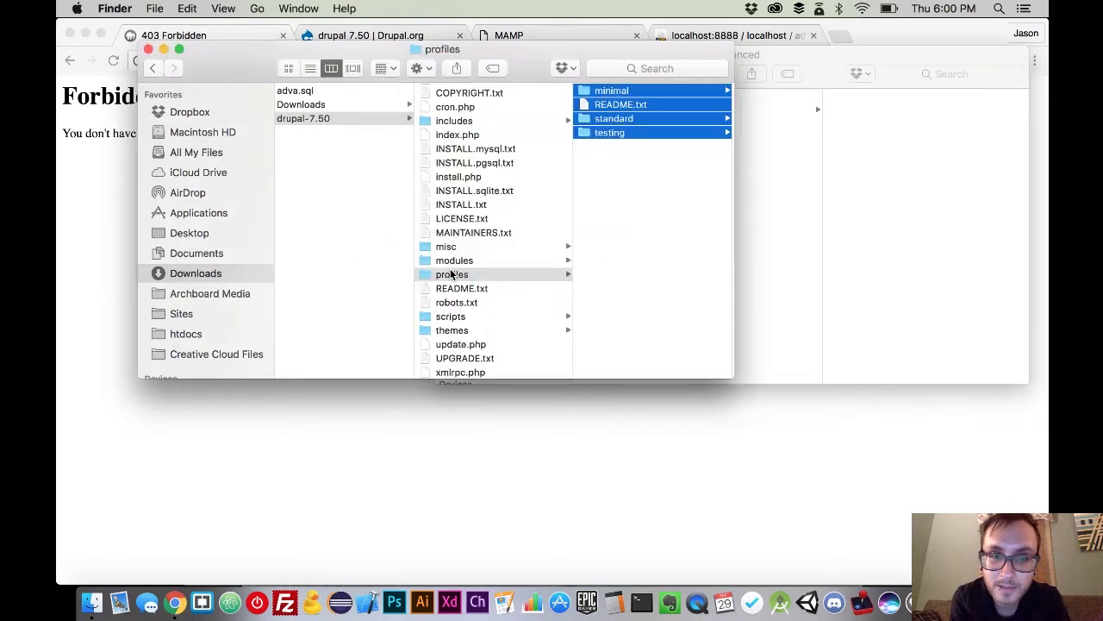
left_click(480, 264, "shift")
left_click(465, 303)
key("super+a")
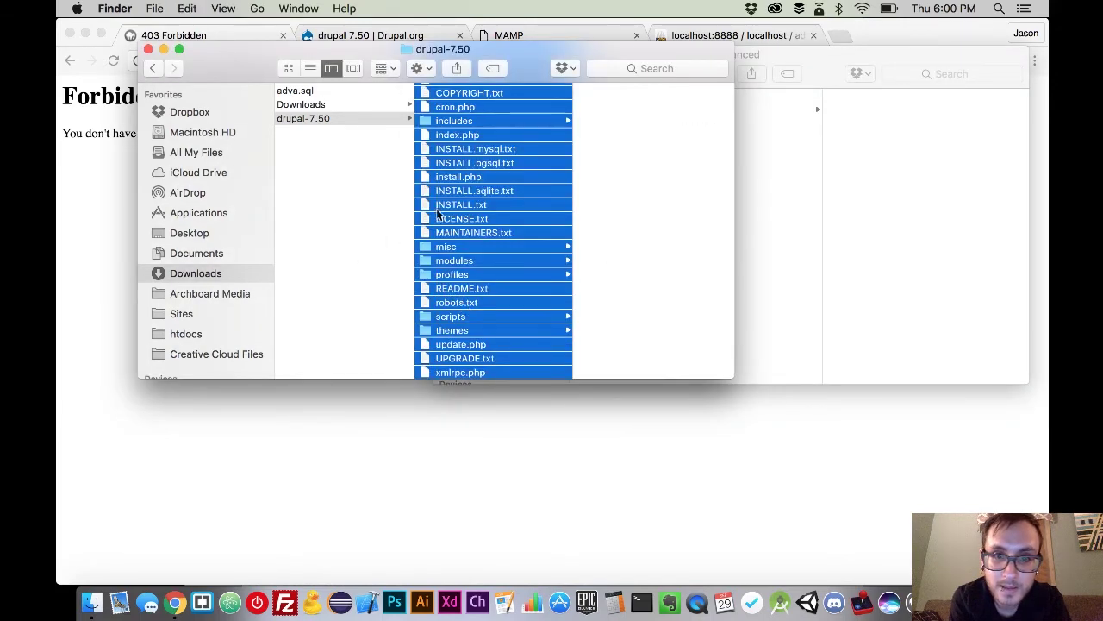
left_click_drag(441, 205, 782, 256)
Check the advanced folder, then put the caret before #overlay in the browser address.
left_click(882, 354)
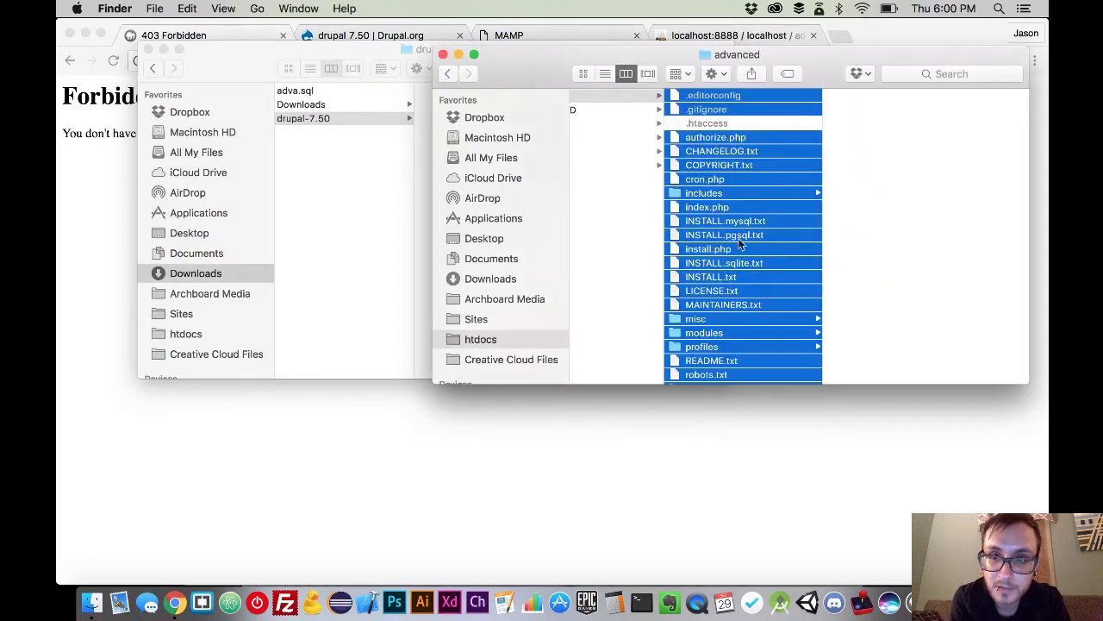
left_click(490, 460)
left_click(284, 62)
left_click(282, 61)
Load update.php and apply the three pending field, node and user database updates.
key("shift+super+Right")
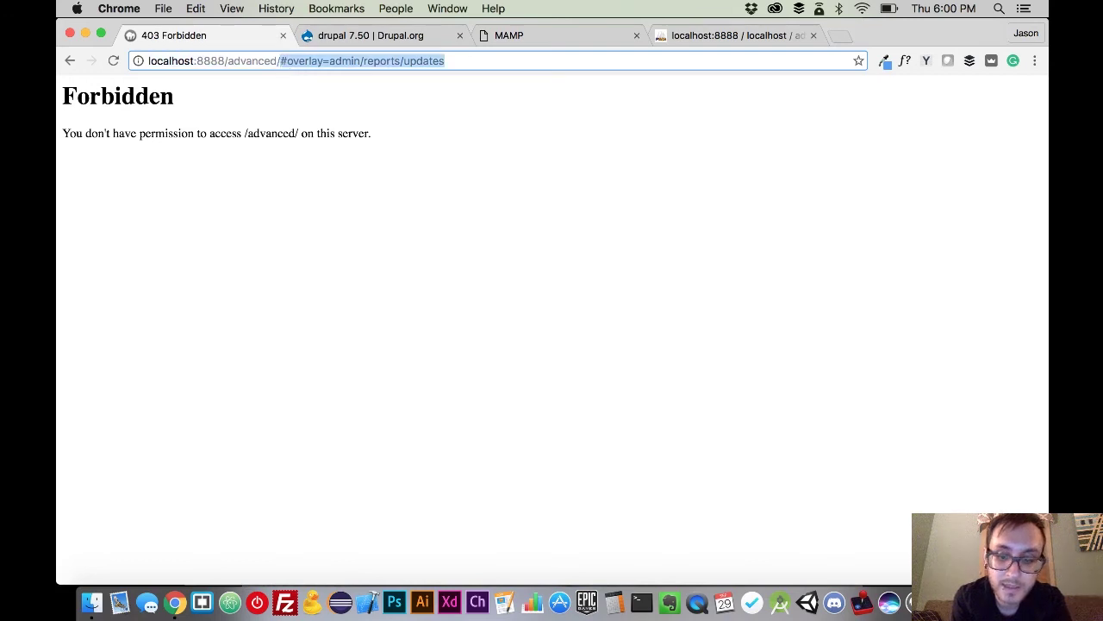
type("update")
key("Return")
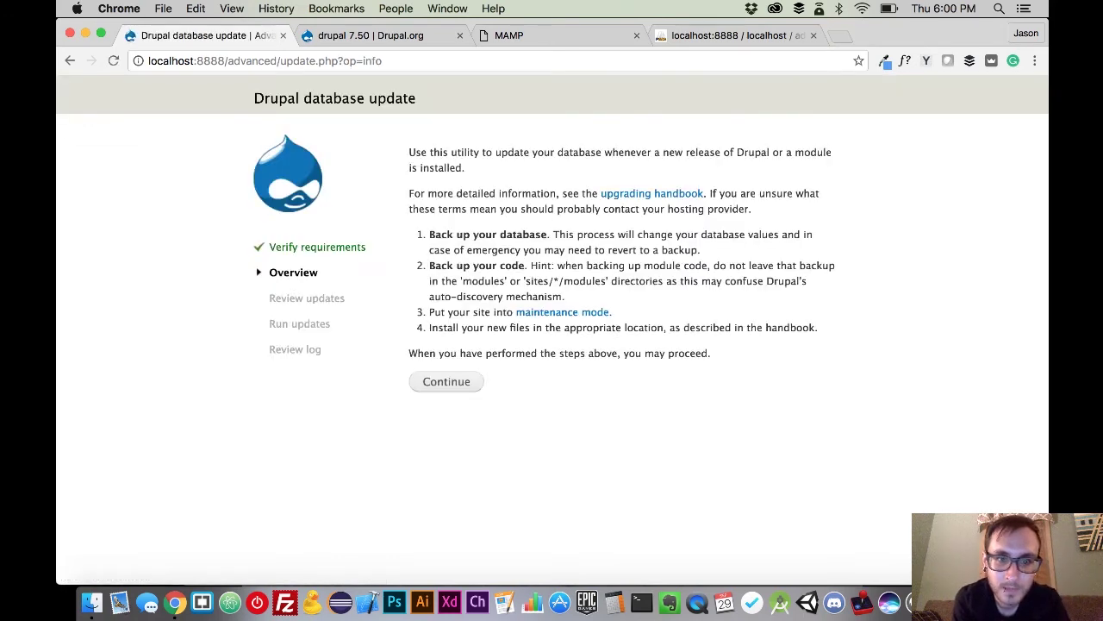
left_click(424, 382)
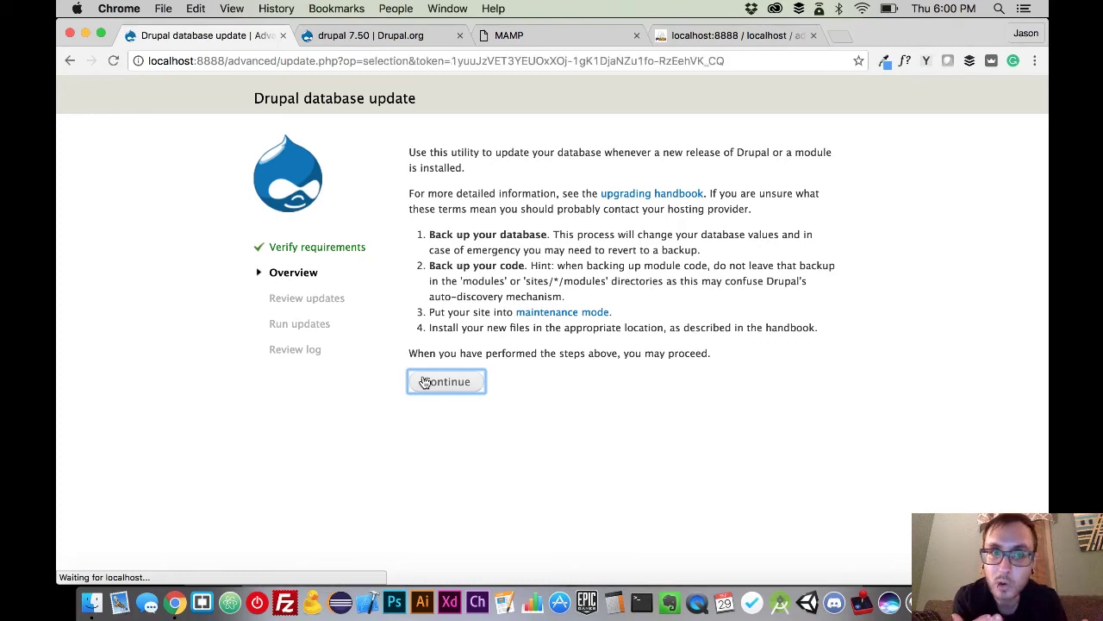
left_click(498, 186)
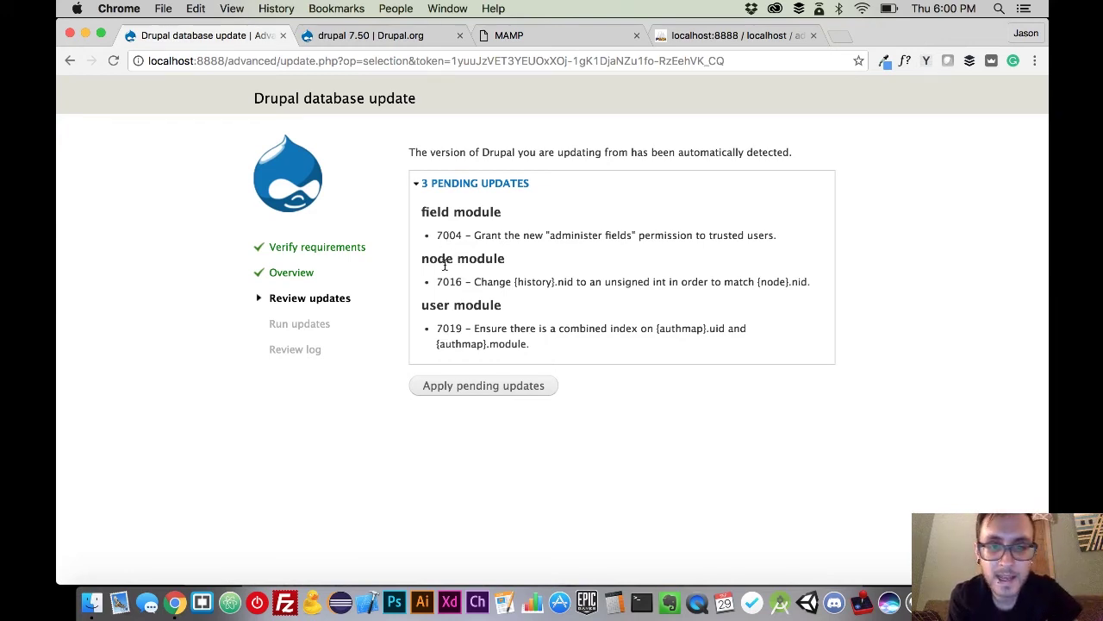
left_click(490, 394)
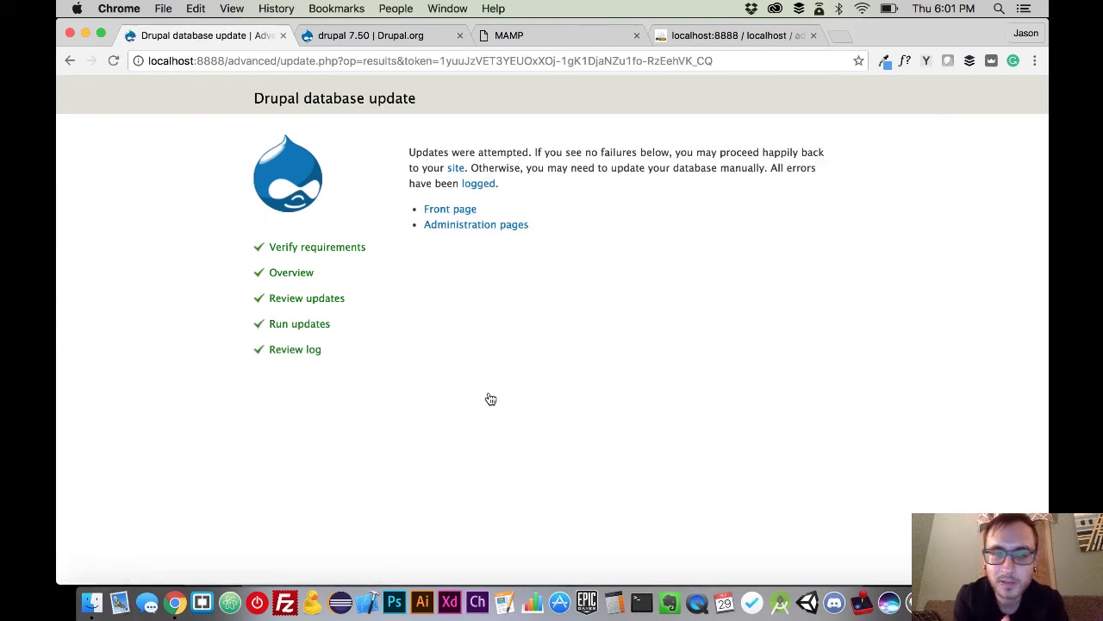
Reopen Available updates from the front page to confirm core 7.50 and all modules are current.
left_click(459, 212)
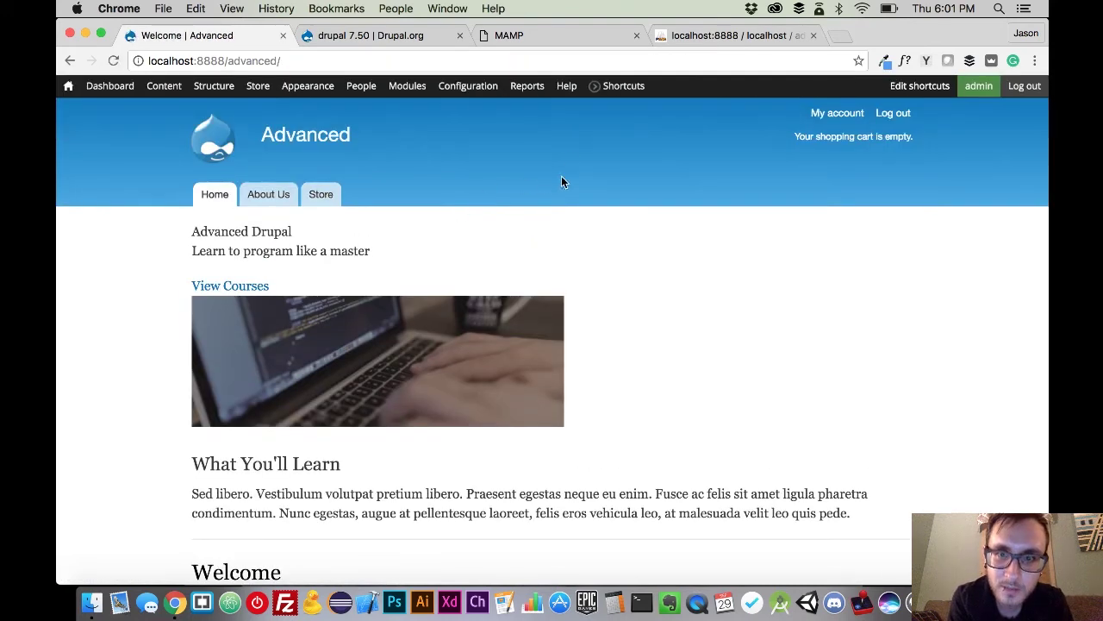
mouse_move(526, 85)
mouse_move(539, 131)
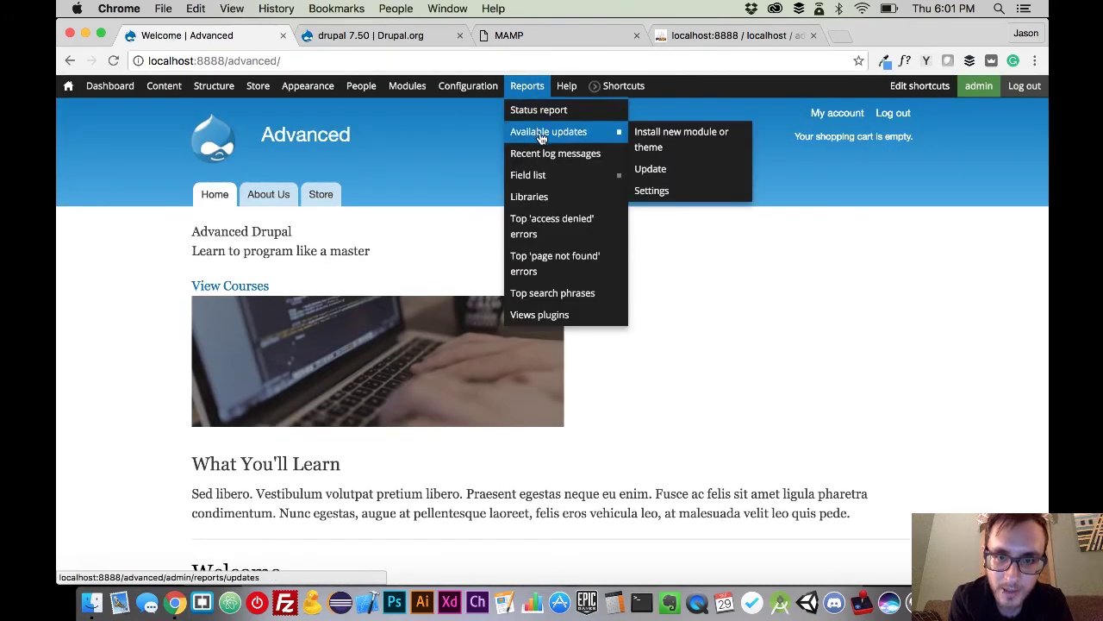
left_click(552, 133)
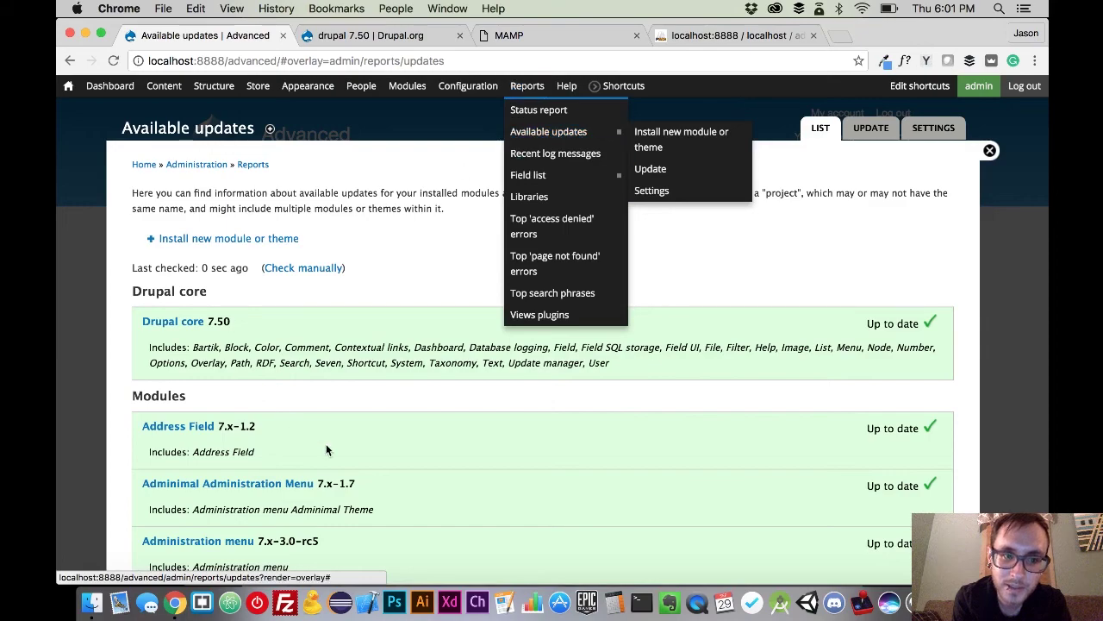
scroll(326, 448, "down", 15)
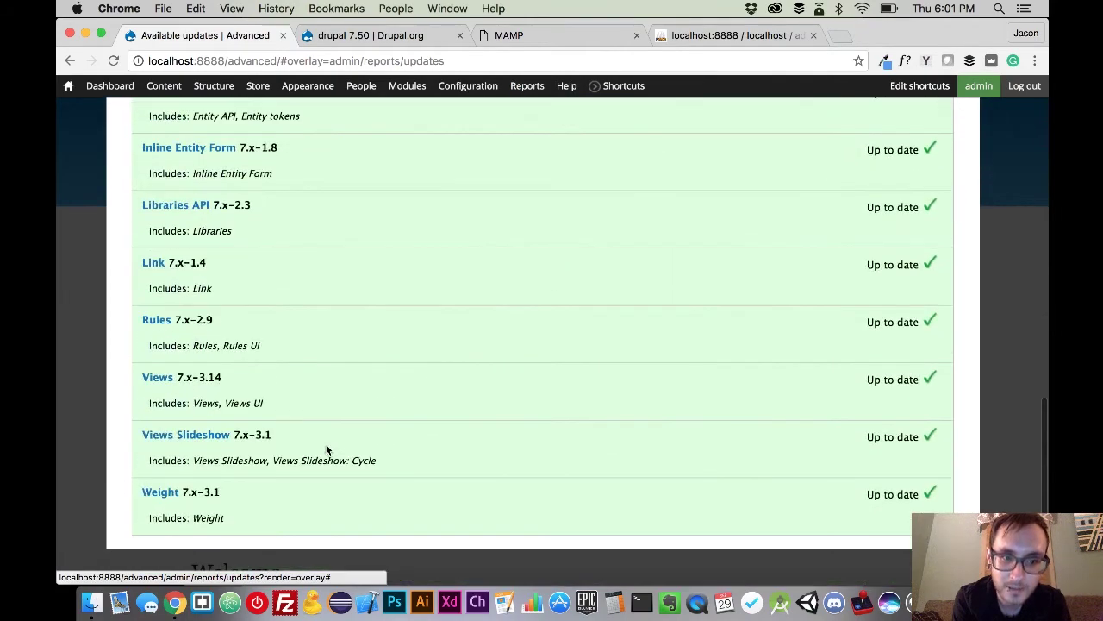
scroll(326, 448, "up", 15)
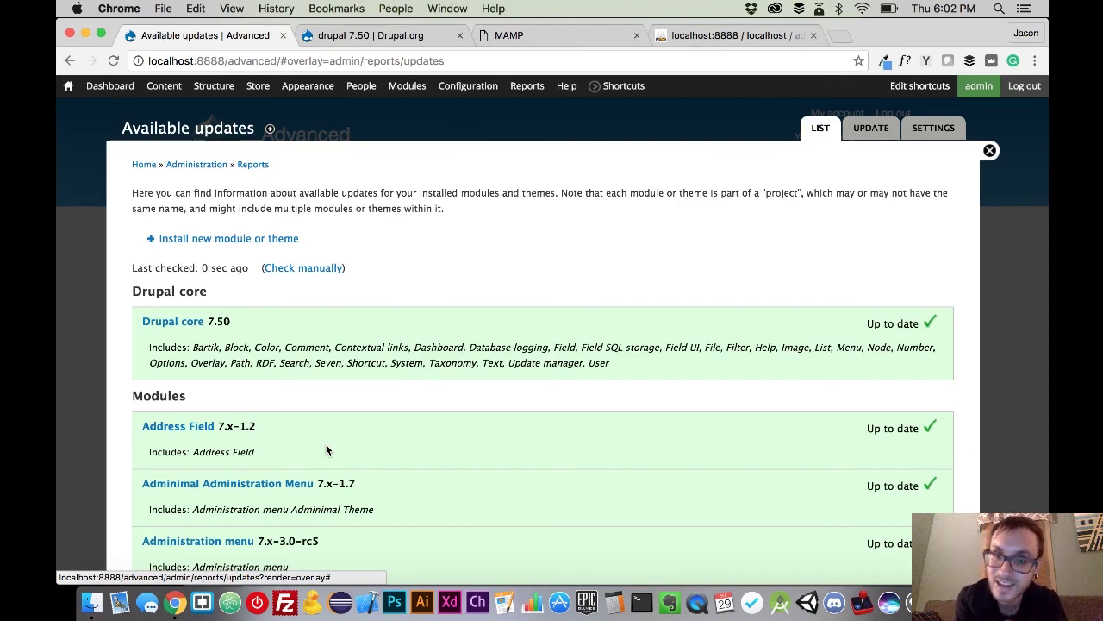
scroll(326, 446, "down", 10)
scroll(327, 447, "up", 15)
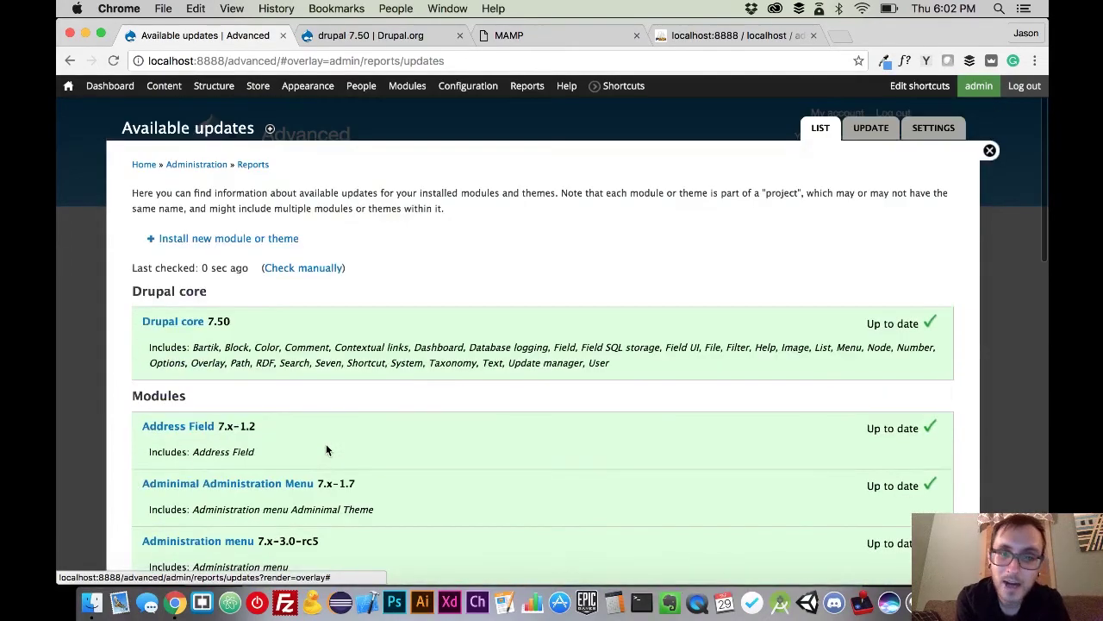